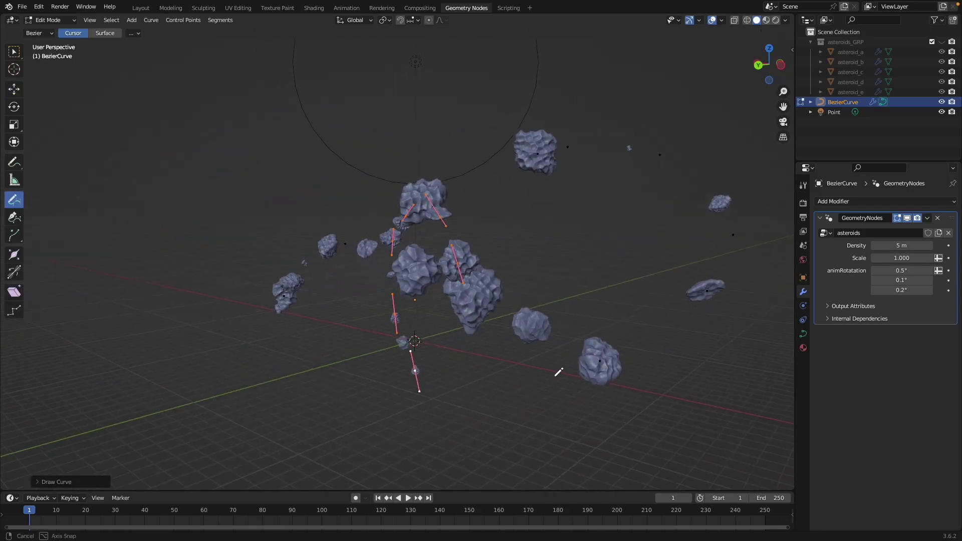
Draw two more freehand curve strokes across the scene to spread additional asteroids, and stop the animation playback
drag(621, 236, 211, 303)
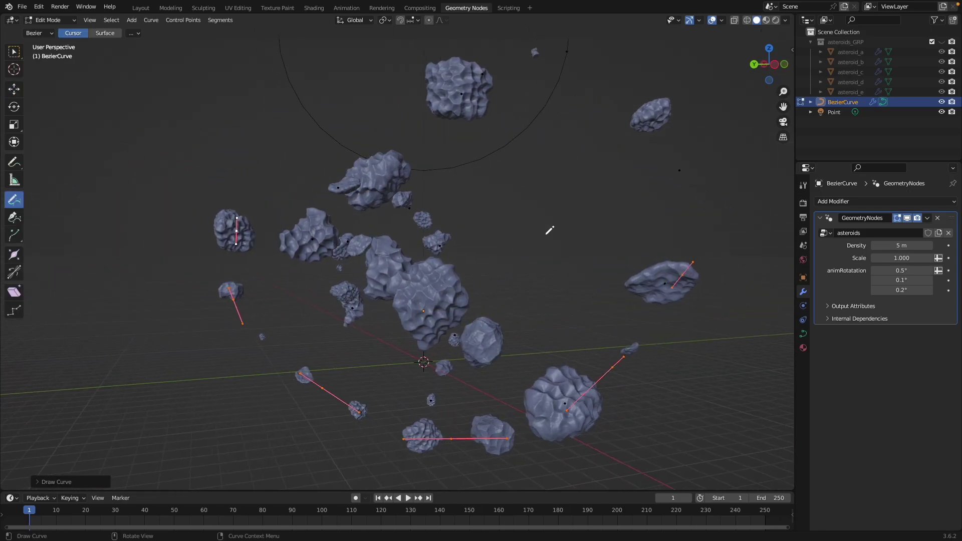
drag(564, 219, 138, 104)
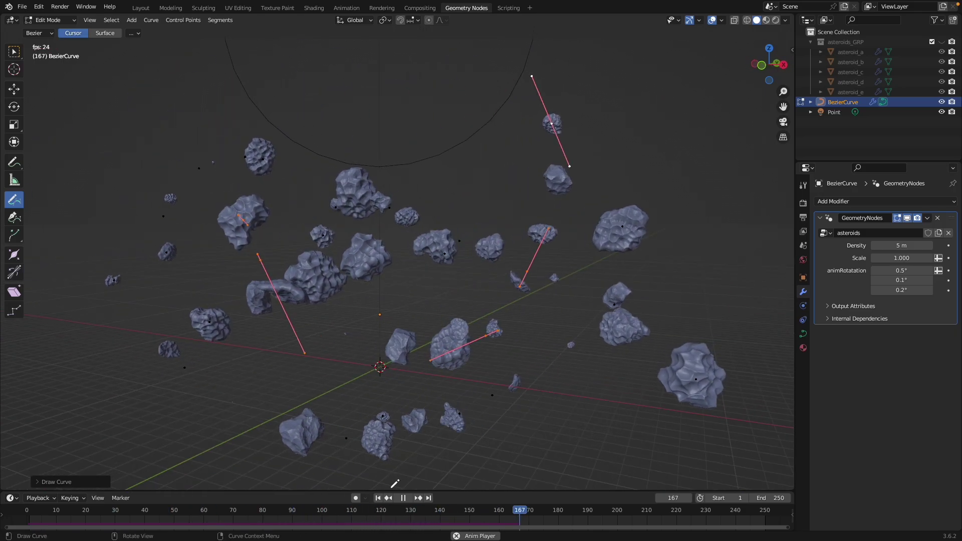
key(Escape)
Move outlying control points of the curve in toward the centre of the asteroid field and return to Object Mode
key(shift+space)
key(g)
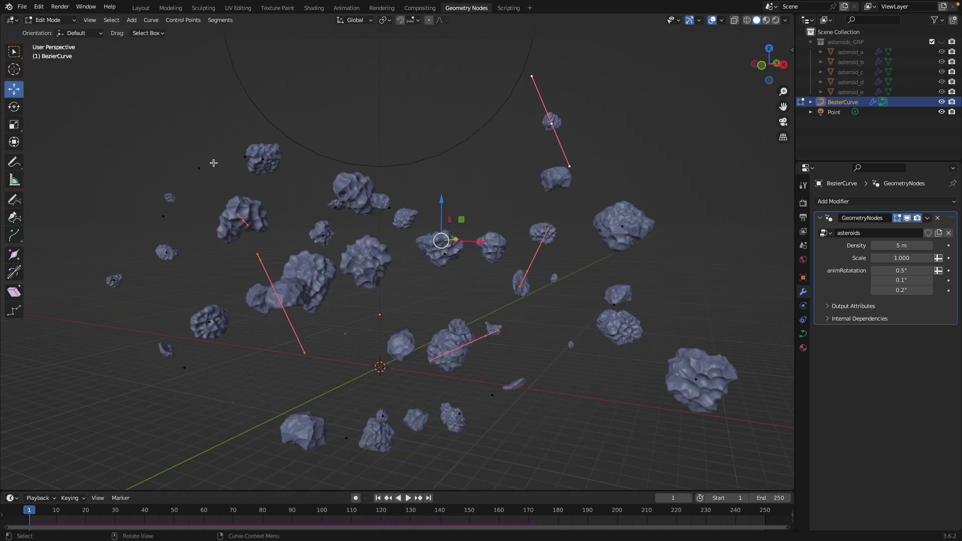
click(200, 167)
key(g)
click(318, 222)
click(383, 416)
key(g)
click(414, 281)
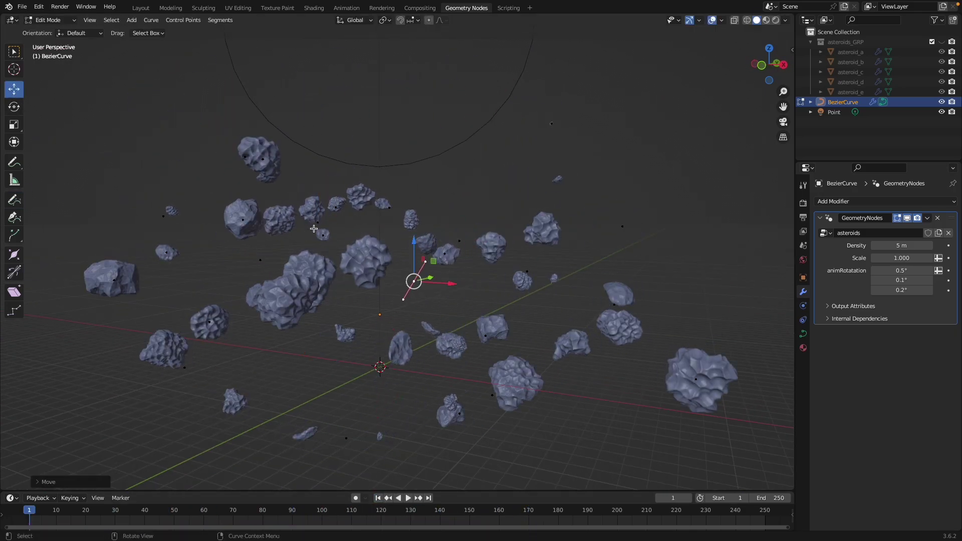
click(316, 225)
key(g)
click(413, 215)
middle_drag(516, 255, 408, 232)
key(Tab)
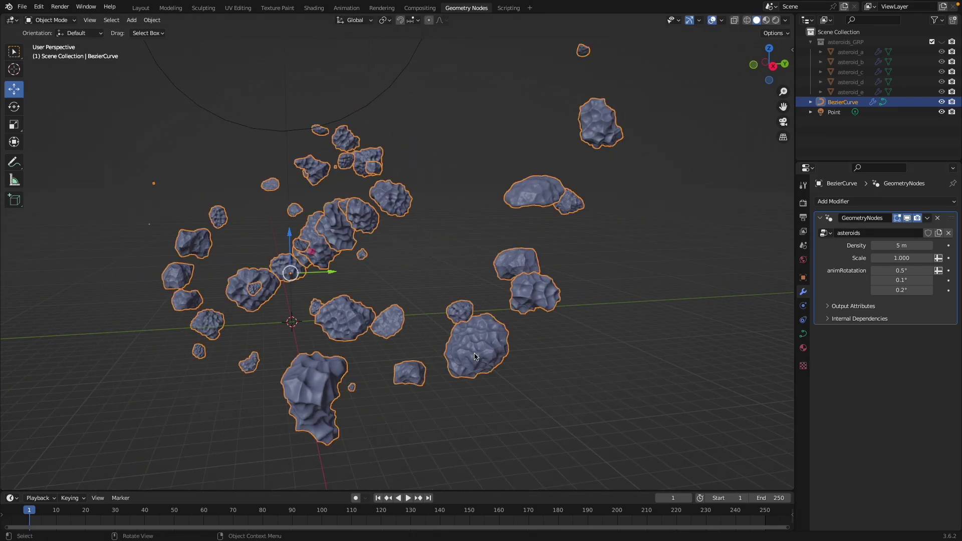
Set the asteroids modifier's Density to 2.97 m and its Scale to 0.750
double_click(898, 245)
text(3)
key(Return)
drag(899, 245, 895, 245)
click(664, 317)
middle_drag(664, 317, 637, 314)
drag(904, 257, 891, 257)
middle_drag(506, 285, 570, 285)
Play the rotation animation and examine the asteroid field from several angles in Material Preview shading
key(space)
middle_drag(514, 245, 523, 239)
key(space)
key(z)
click(505, 319)
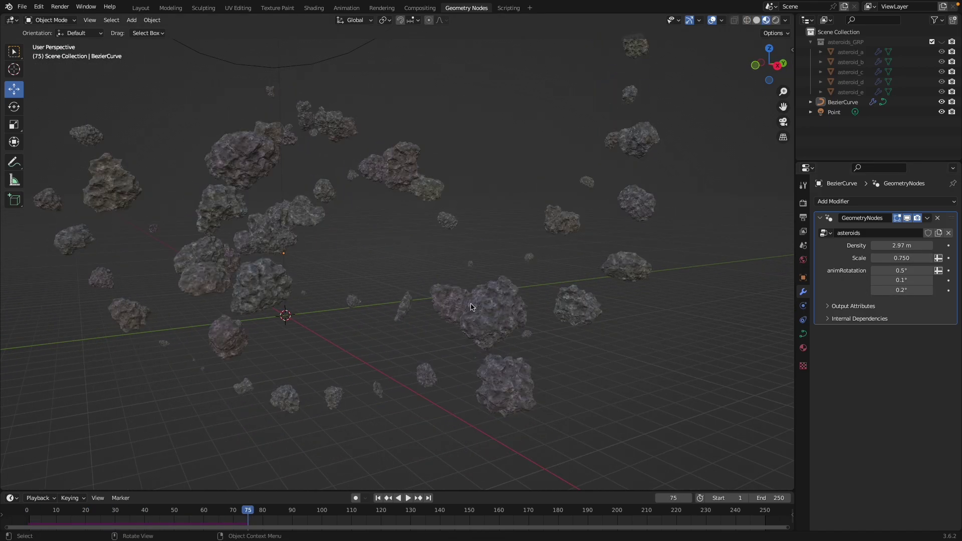
middle_drag(471, 306, 502, 232)
key(space)
scroll(586, 236, up, 3)
middle_drag(601, 242, 567, 250)
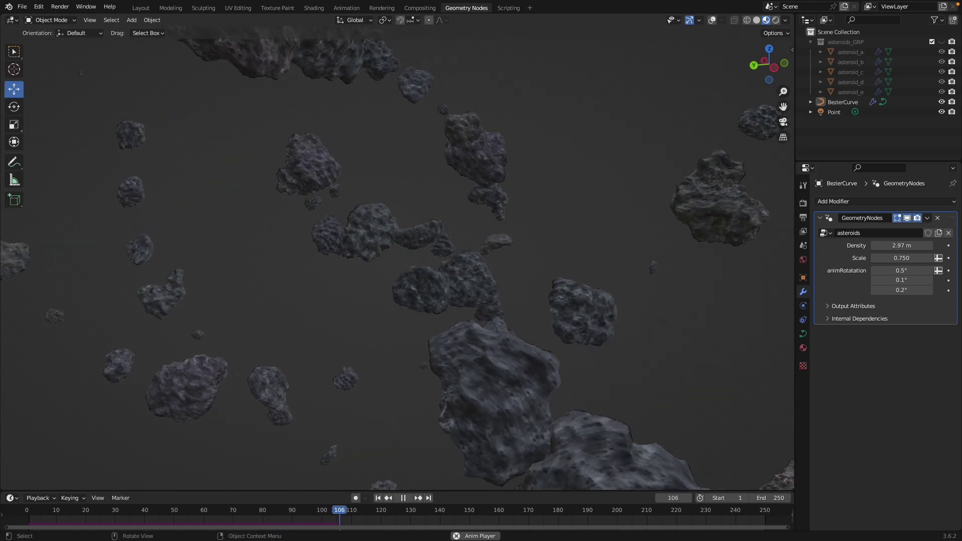
Stop playback and examine the asteroid field in Rendered shading
key(space)
key(z)
click(528, 90)
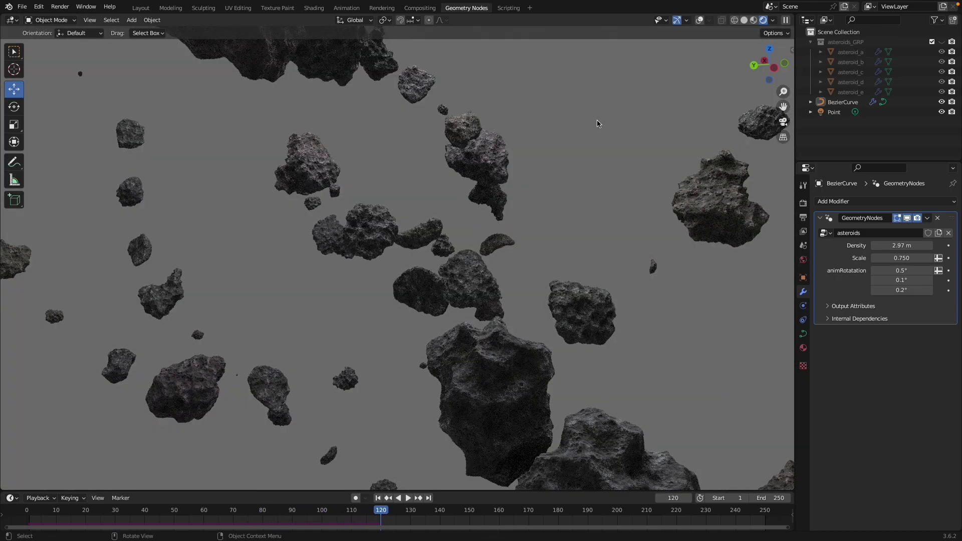
scroll(617, 256, down, 4)
middle_drag(617, 256, 562, 256)
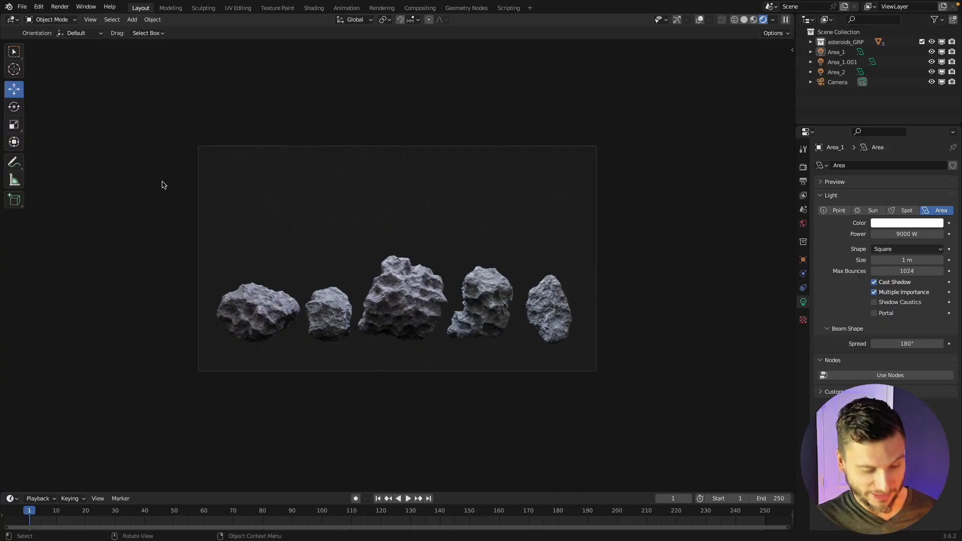
Enable the "Add Mesh: Extra Objects" add-on in the preferences, found by searching for "extra", and close the preferences
click(21, 6)
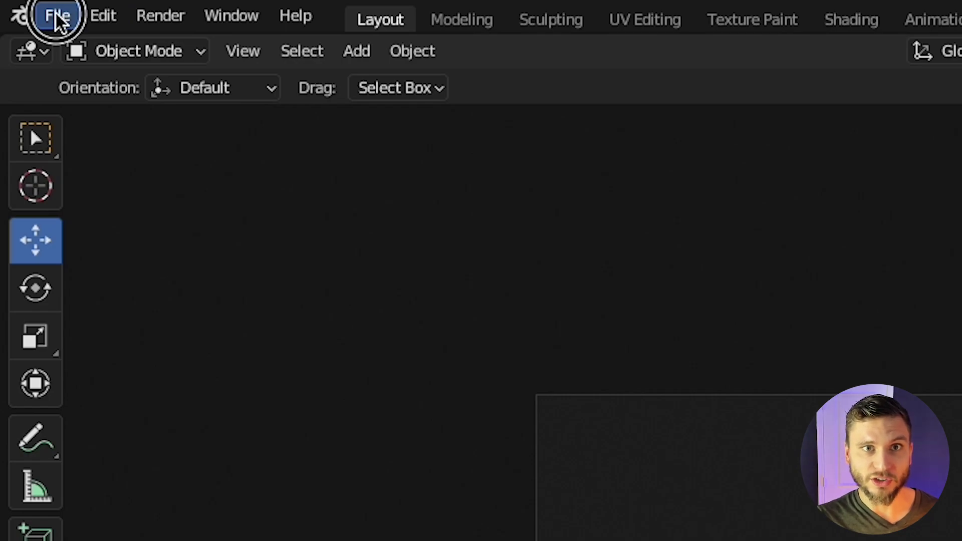
click(106, 15)
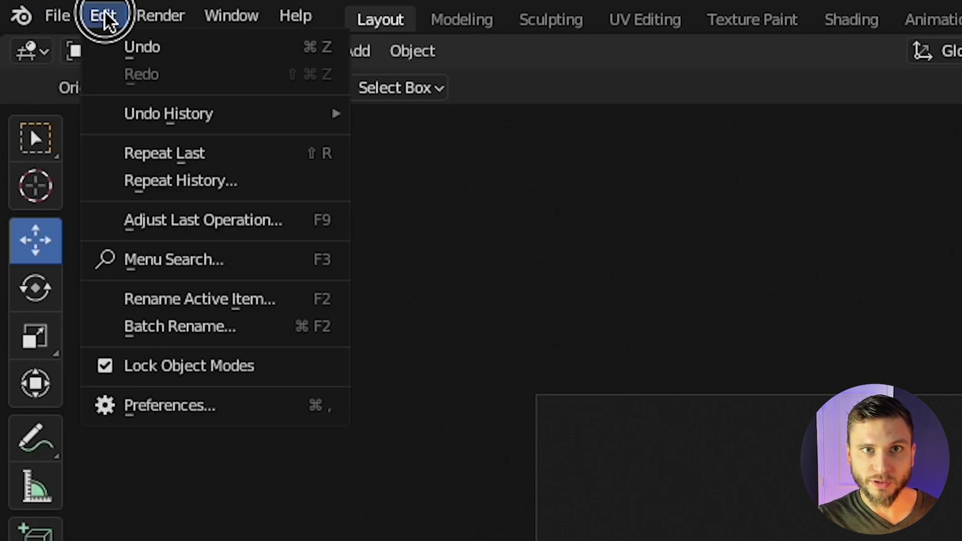
click(201, 406)
click(807, 138)
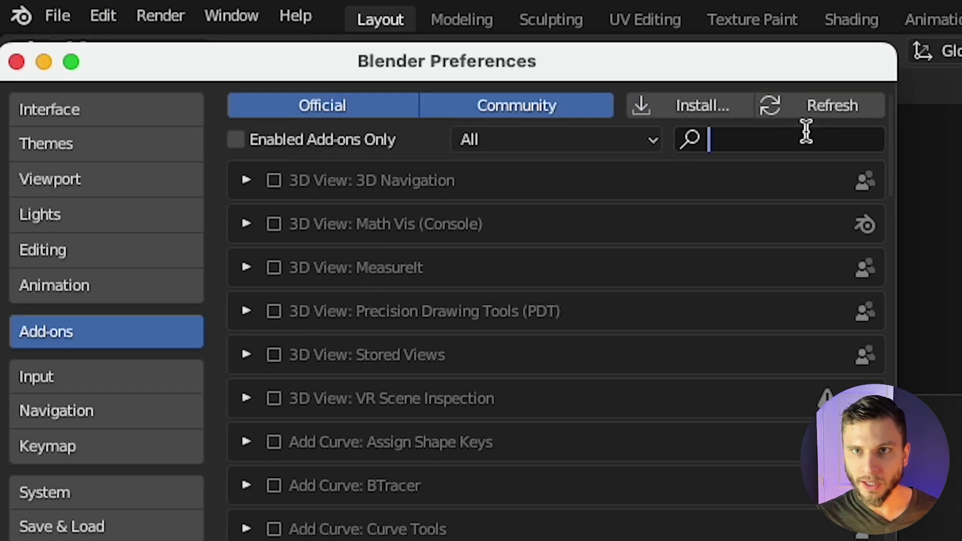
text(extra)
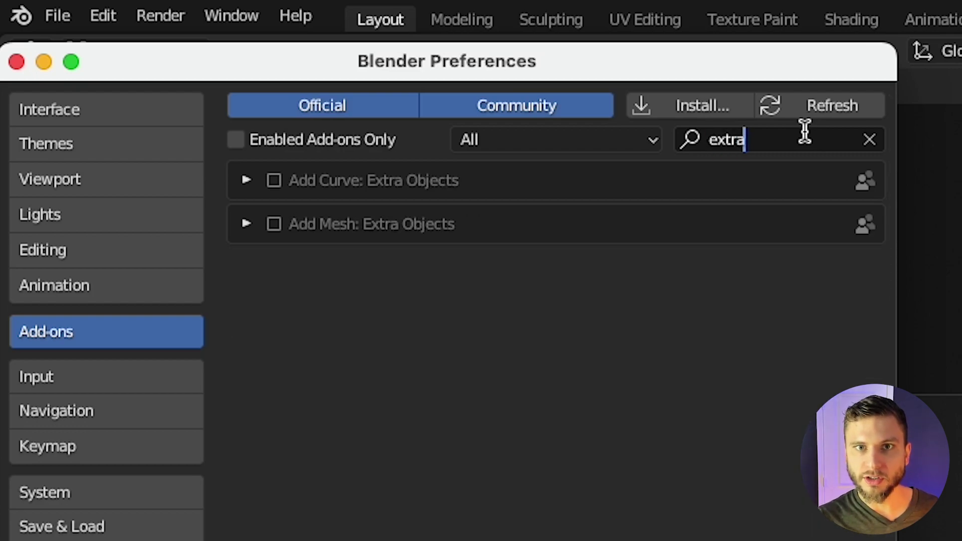
key(Return)
click(273, 224)
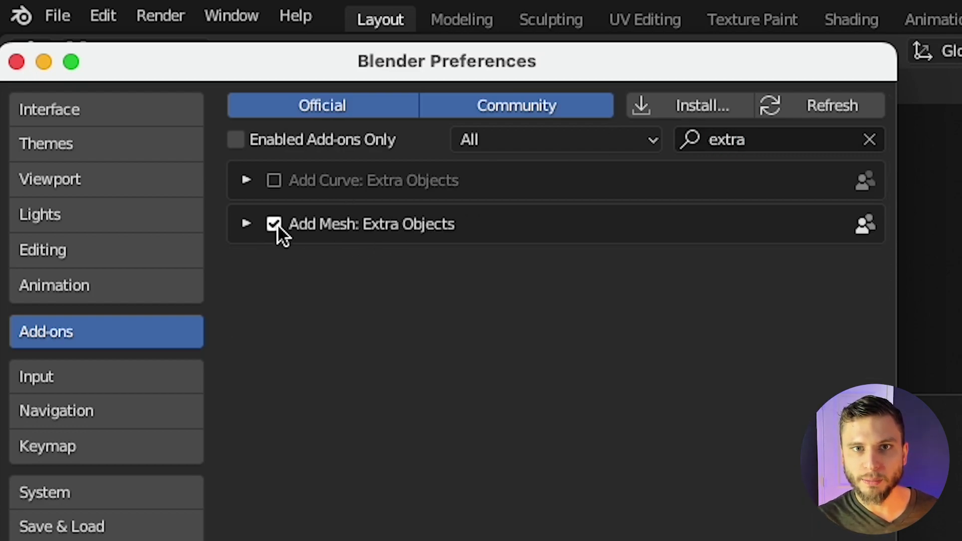
click(17, 62)
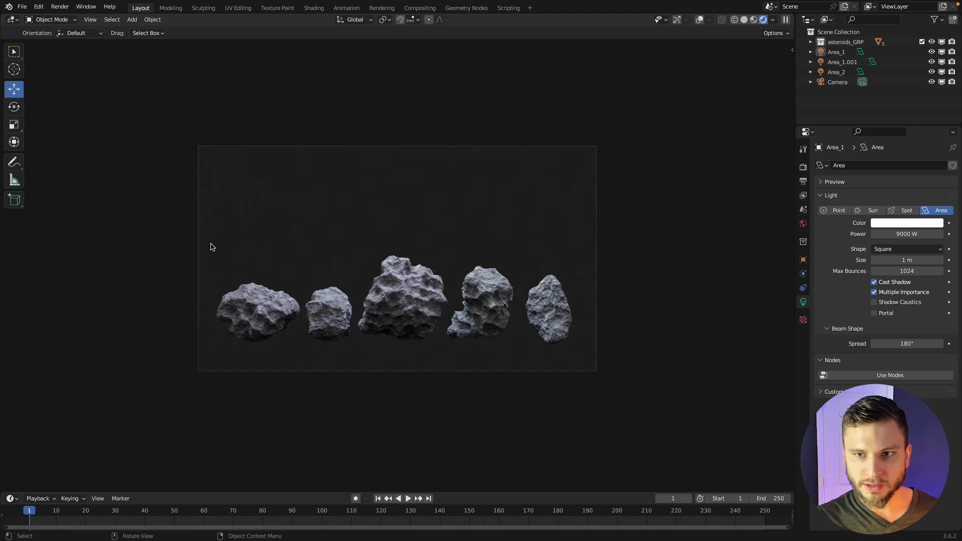
Add a rock in Solid shading with the Rock Generator, using the Asteroid preset
key(z)
mouse_move(216, 236)
shift+middle_down()
mouse_move(321, 234)
mouse_move(221, 236)
mouse_move(232, 230)
shift+middle_up()
key(shift+a)
mouse_move(231, 231)
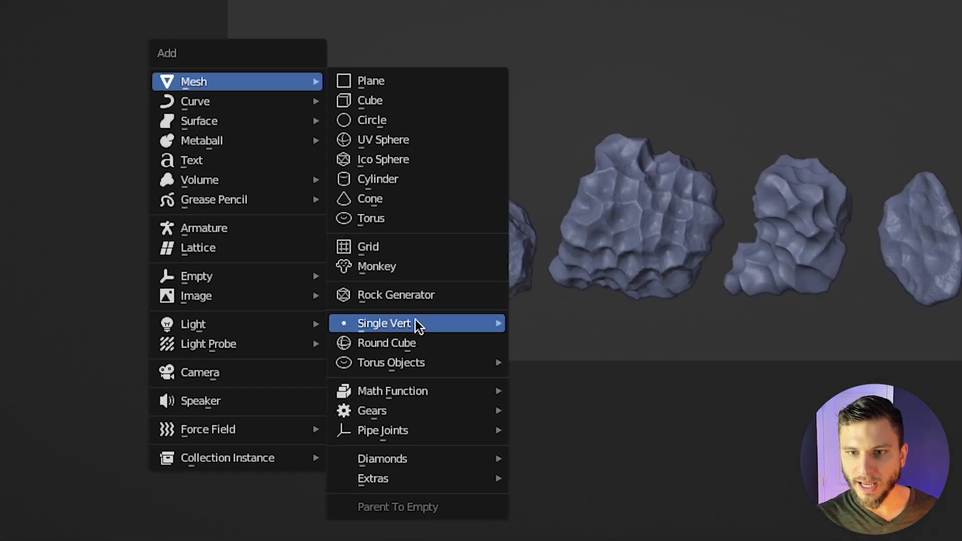
click(422, 284)
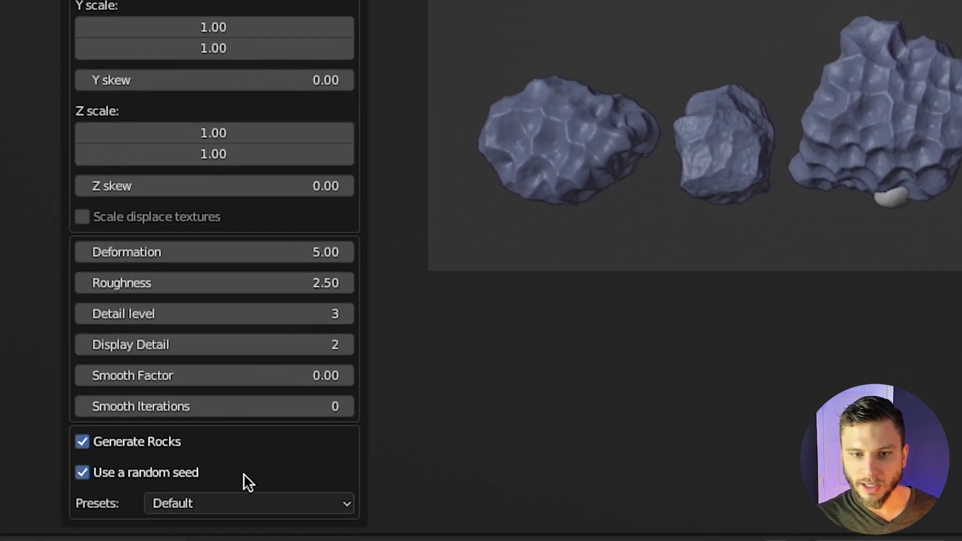
click(240, 505)
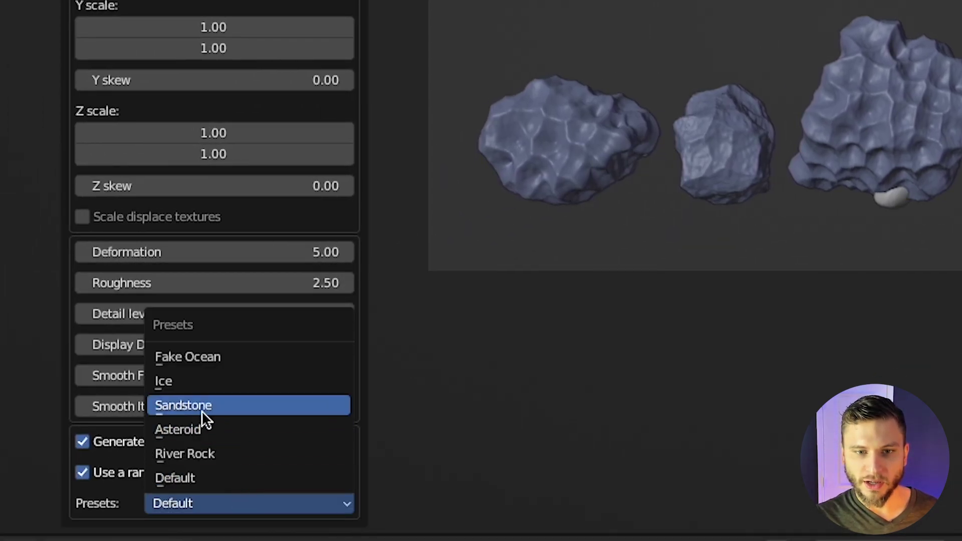
click(225, 430)
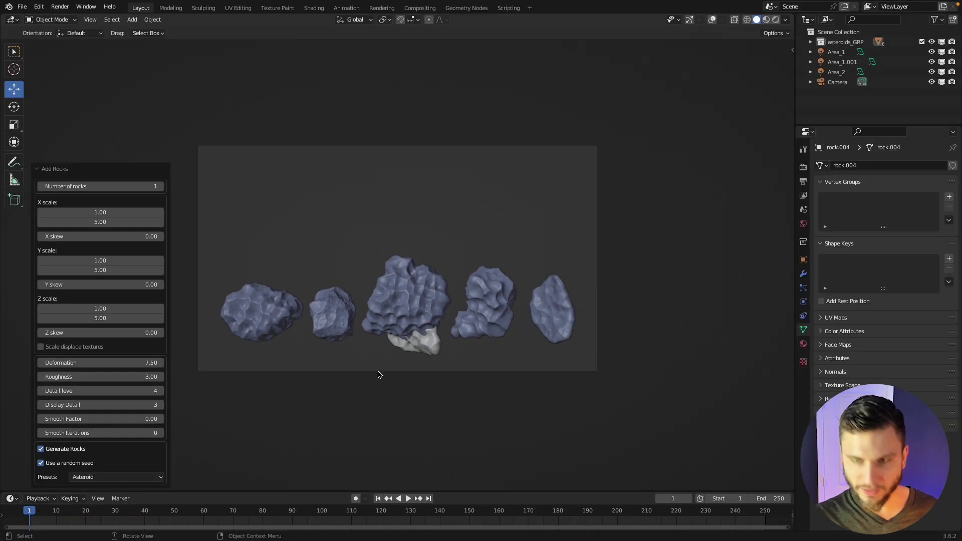
Move the new rock above the row of asteroids and rotate it freely with the trackball rotation
key(g)
click(311, 231)
key(r)
click(415, 173)
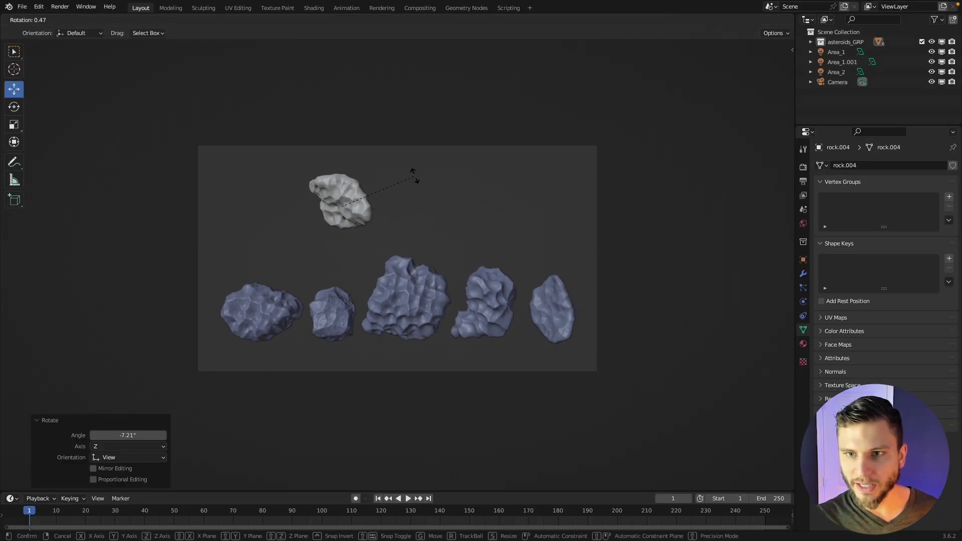
key(r)
key(r)
click(476, 159)
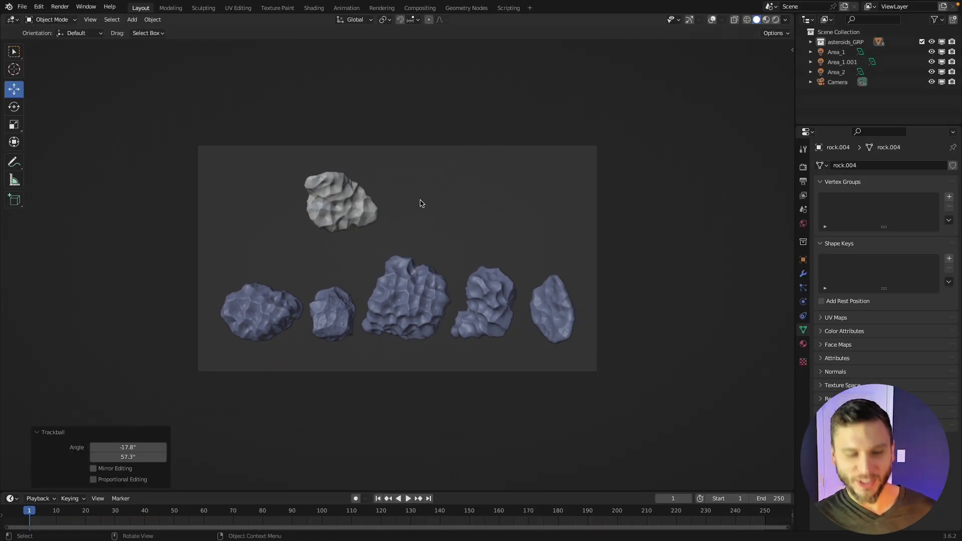
Delete the newly generated rock above the row of asteroids
key(x)
click(341, 204)
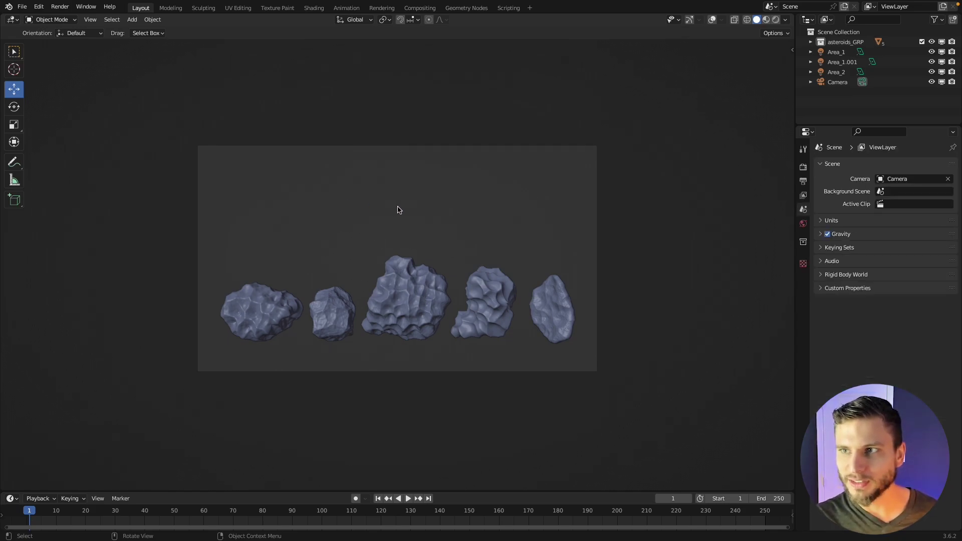
Toggle the viewport overlays and compare the five asteroids in Rendered and Solid shading
click(714, 21)
click(713, 20)
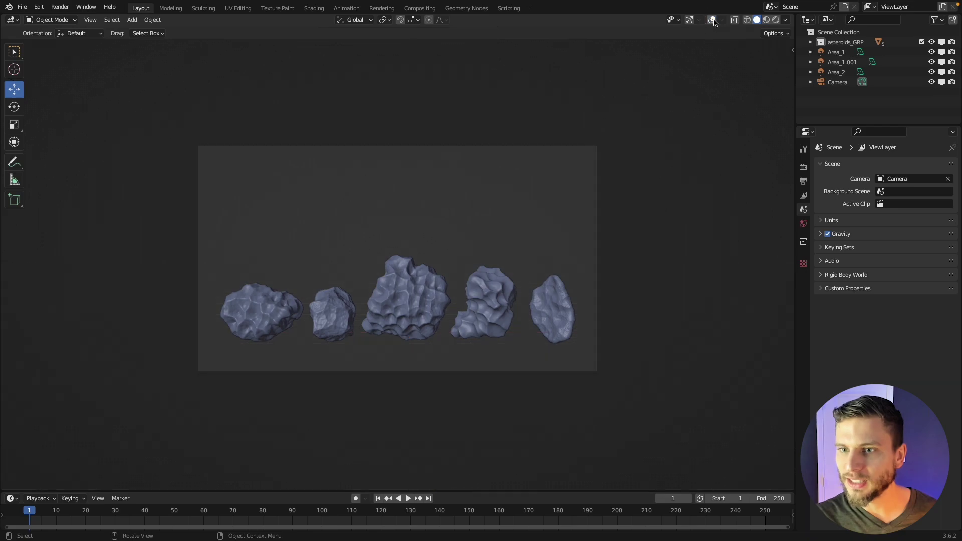
key(z)
click(406, 201)
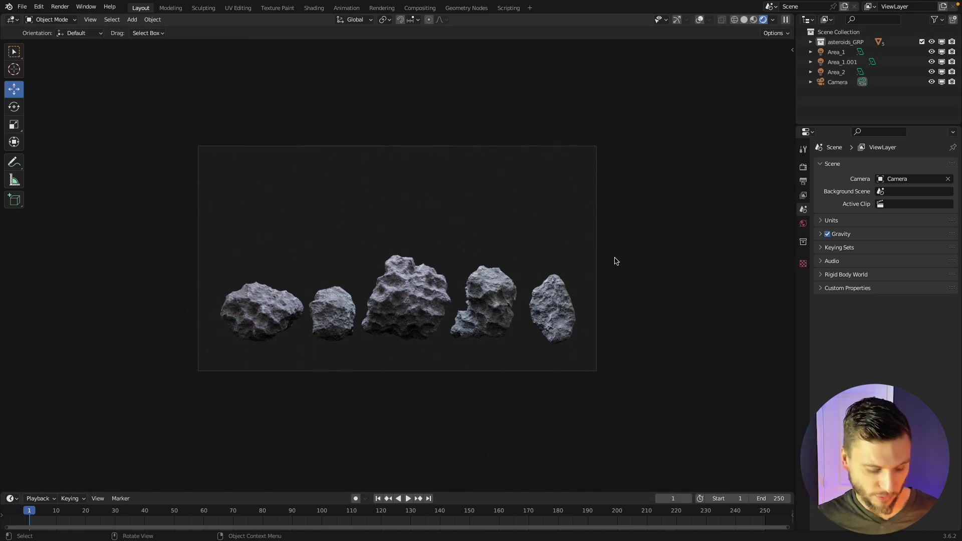
key(z)
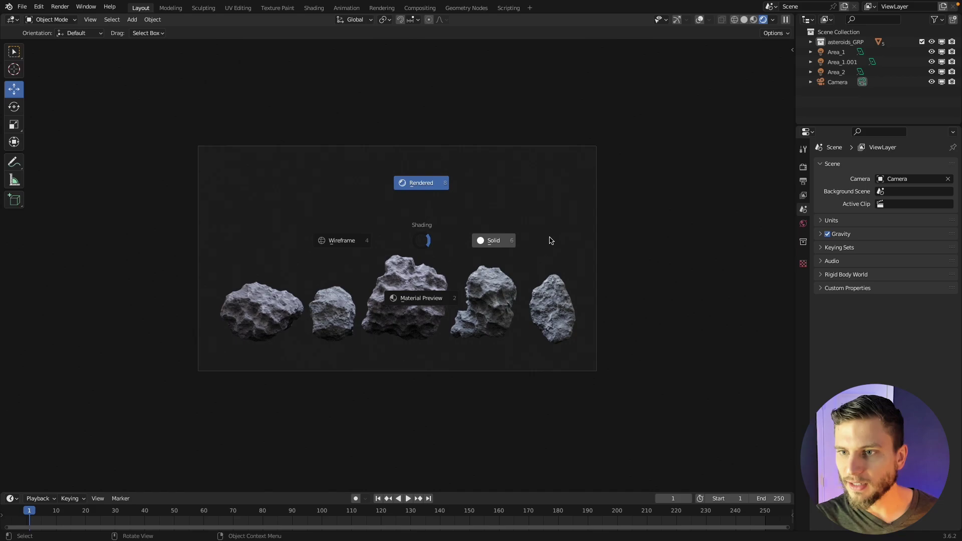
click(551, 241)
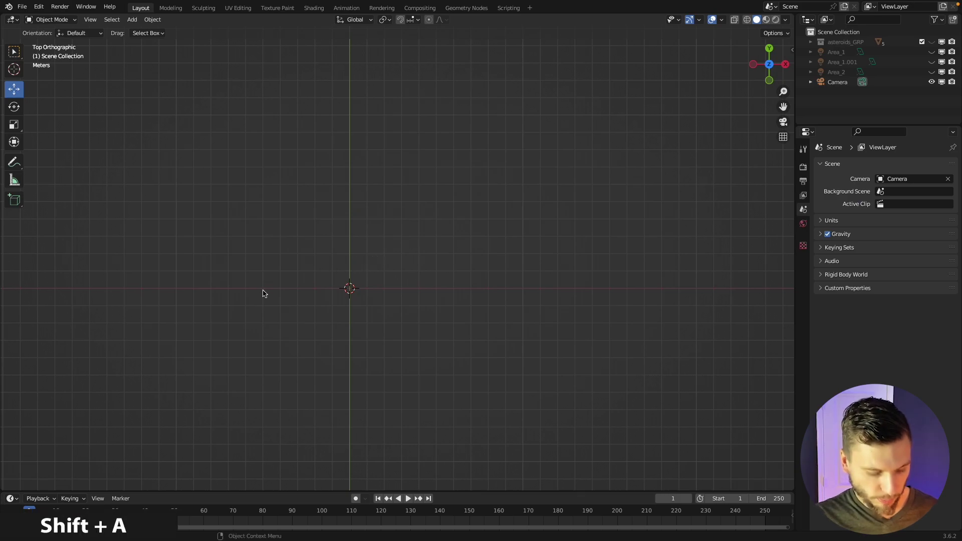
Add a Bezier curve with a 1 m radius at the world origin
key(shift+a)
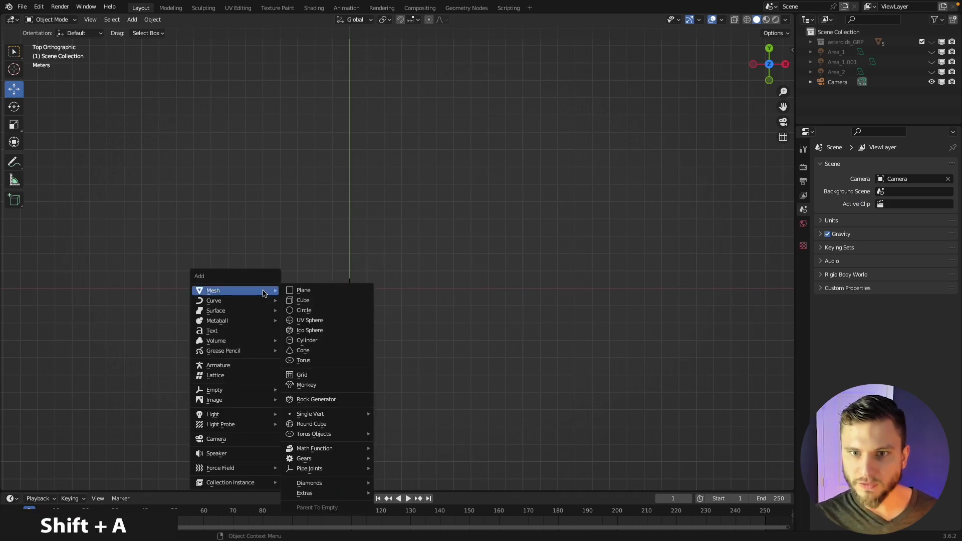
mouse_move(227, 306)
click(303, 300)
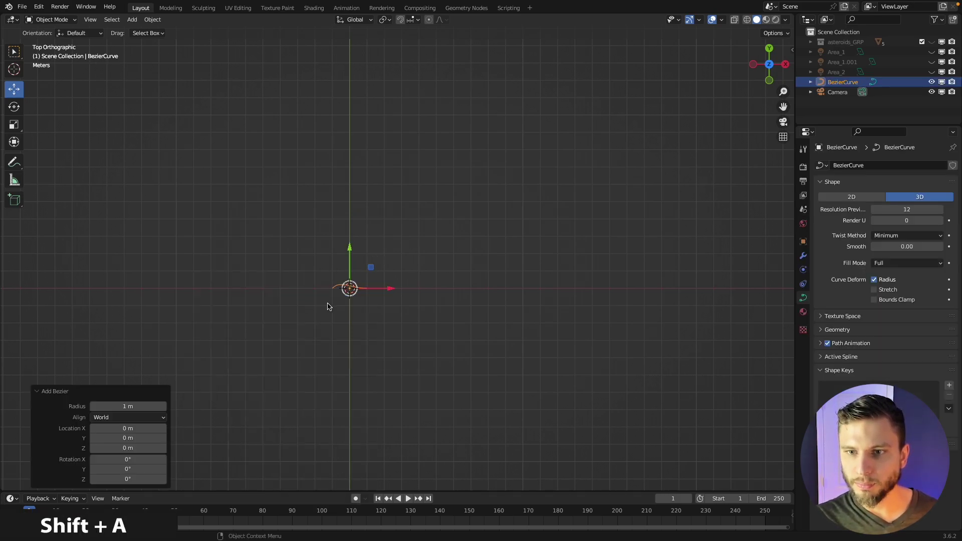
Rotate the curve's end control point on the positive X side to form an even arch, and scale the whole curve by about 8.6
scroll(327, 306, up, 5)
shift+middle_drag(354, 325, 448, 252)
key(Tab)
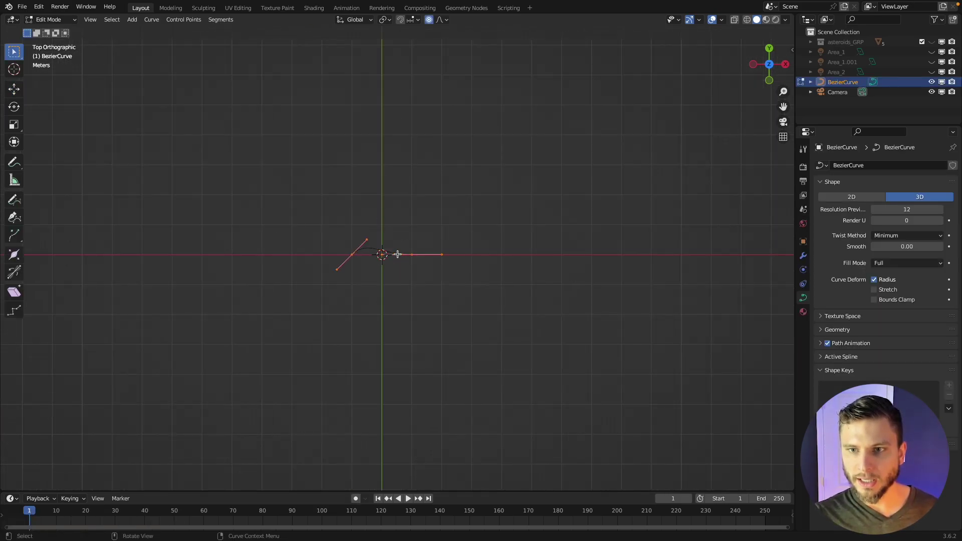
scroll(422, 262, up, 2)
key(r)
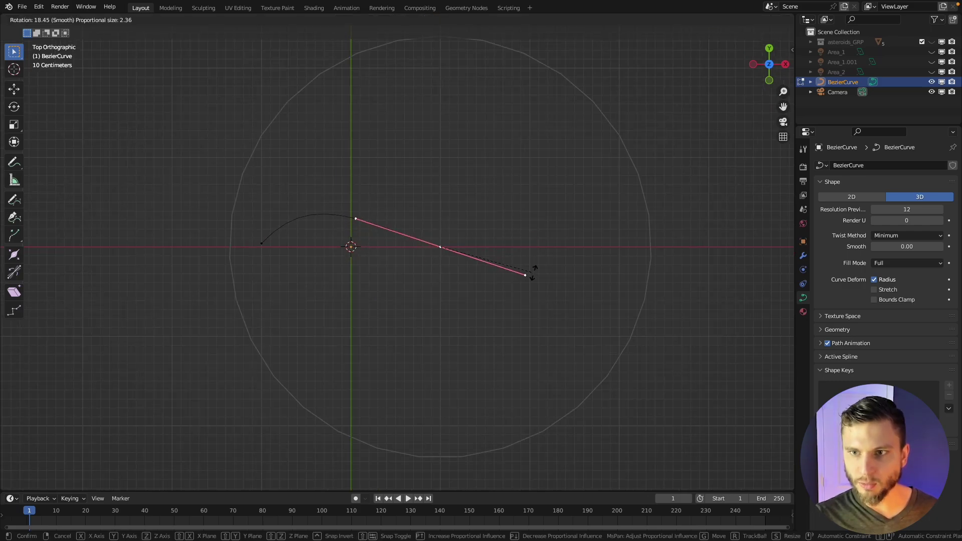
click(493, 307)
key(Tab)
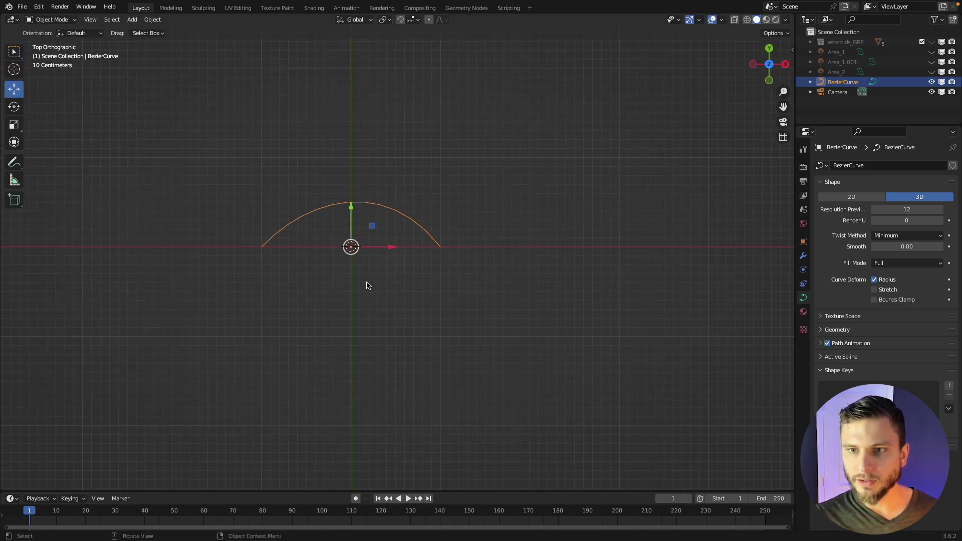
scroll(368, 284, up, 3)
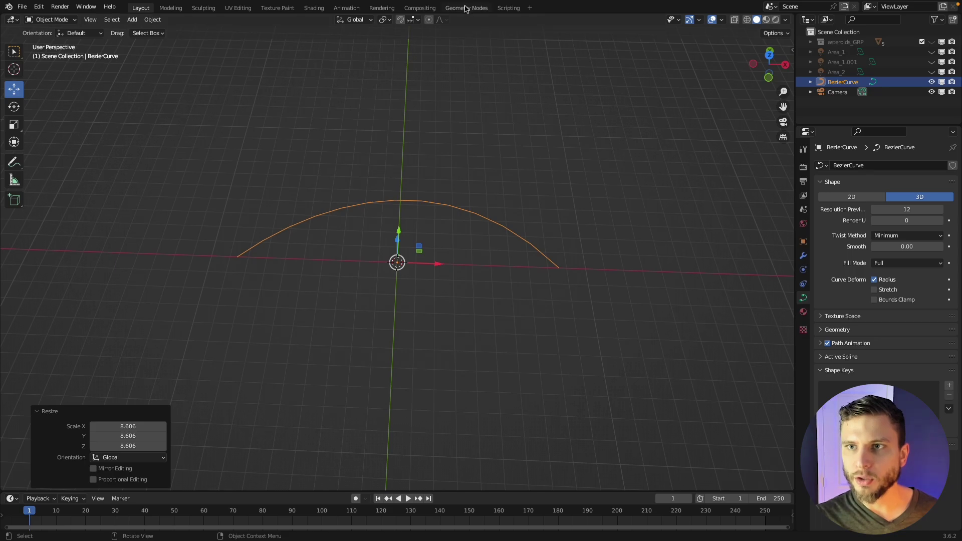
Switch to the Geometry Nodes workspace, view the curve from the top, and merge the spreadsheet area into the 3D viewport
click(465, 8)
key(KP_7)
shift+middle_drag(560, 170, 557, 220)
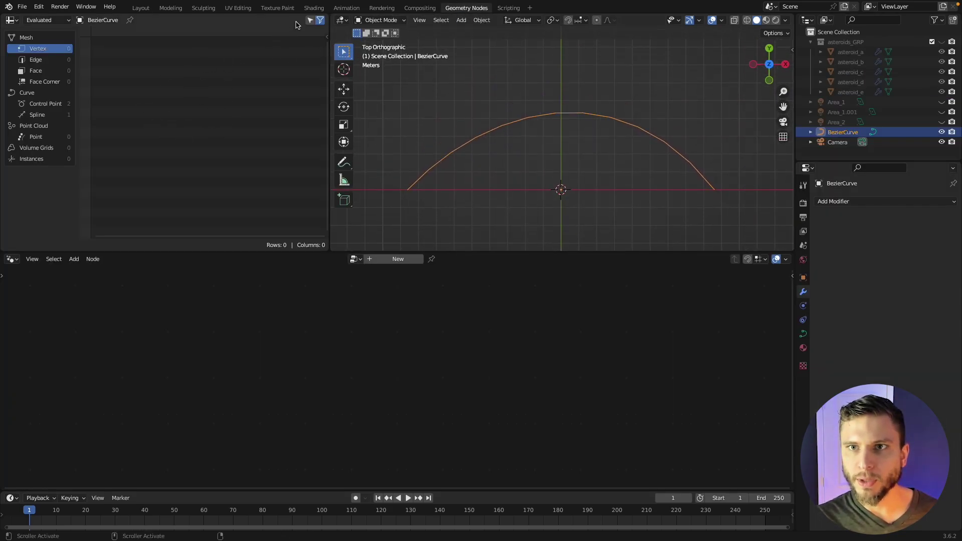
drag(331, 15, 294, 23)
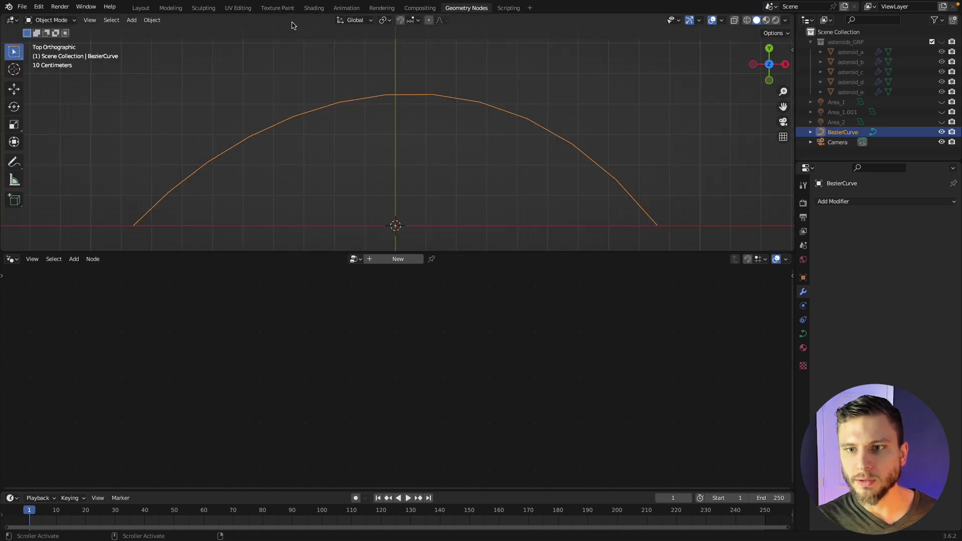
Create a new geometry node tree on the Bezier curve
click(396, 259)
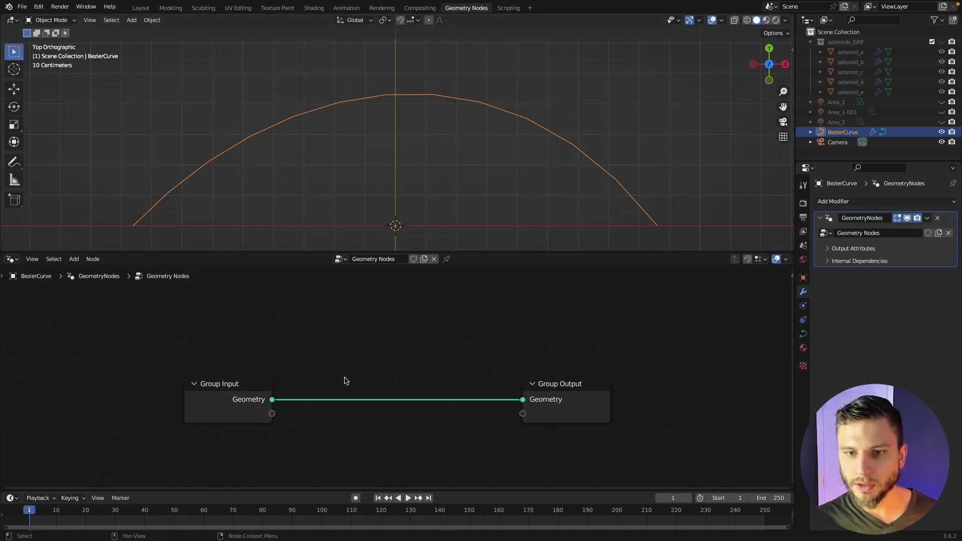
Spread the Group Input and Group Output nodes apart and rename the node tree asteroids
drag(191, 353, 124, 355)
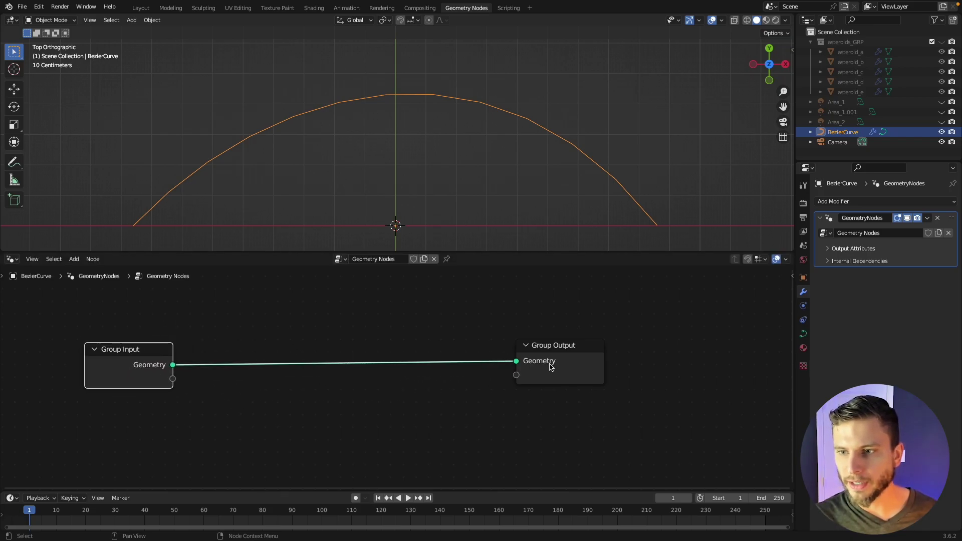
drag(559, 351, 633, 355)
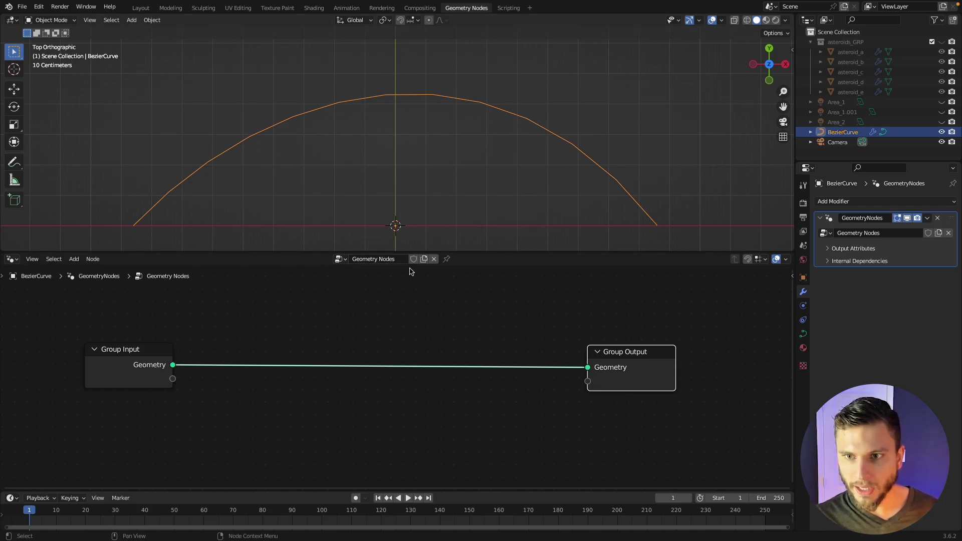
double_click(384, 258)
text(asteroids)
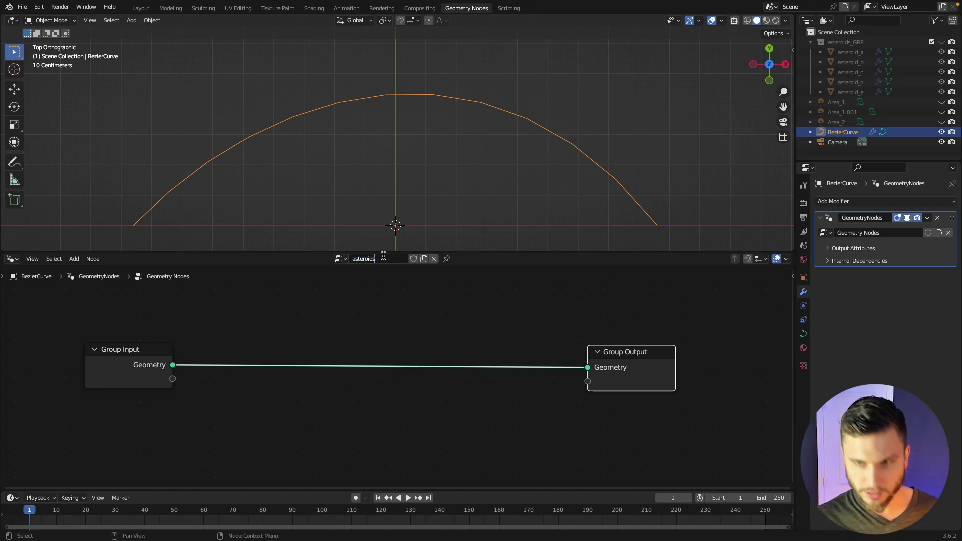
key(Return)
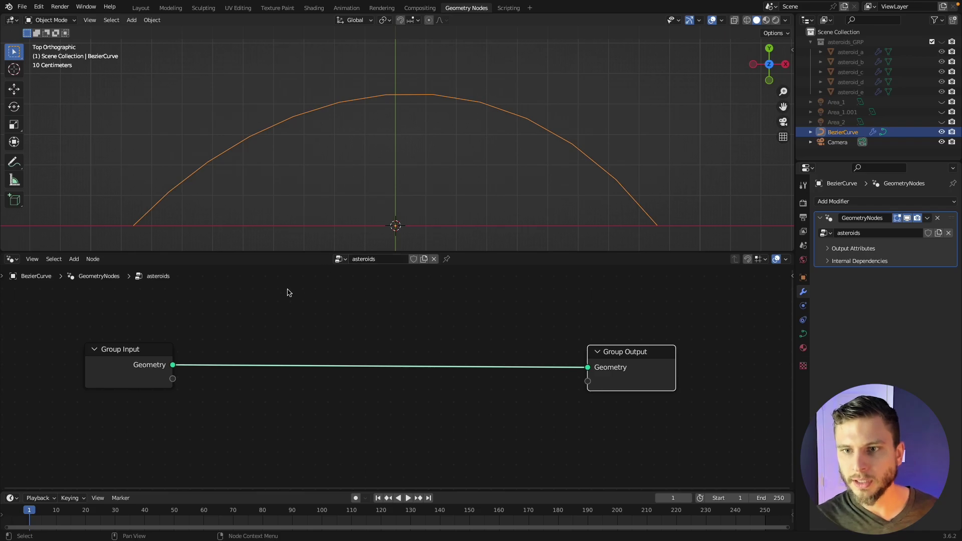
Insert a Curve to Points node between Group Input and Group Output
click(300, 353)
key(shift+a)
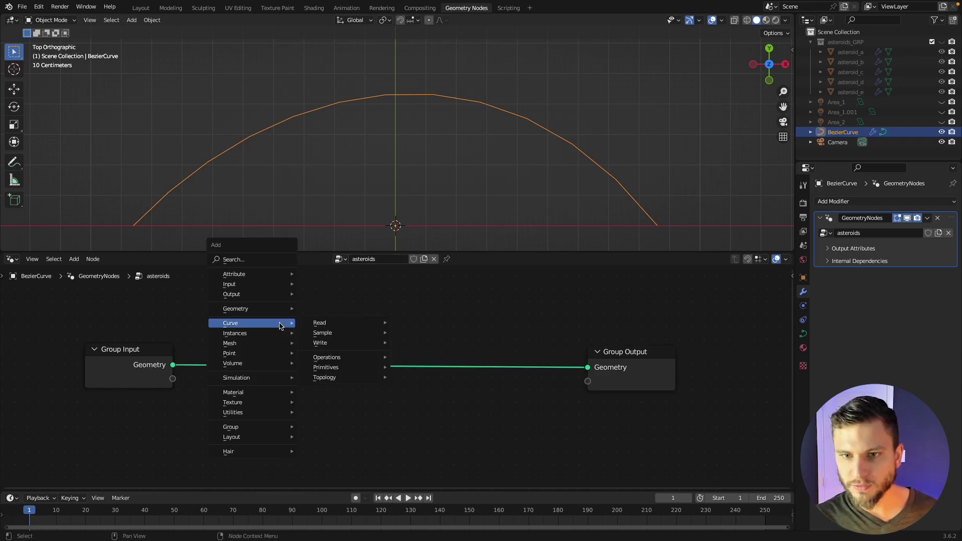
click(261, 260)
text(curve to)
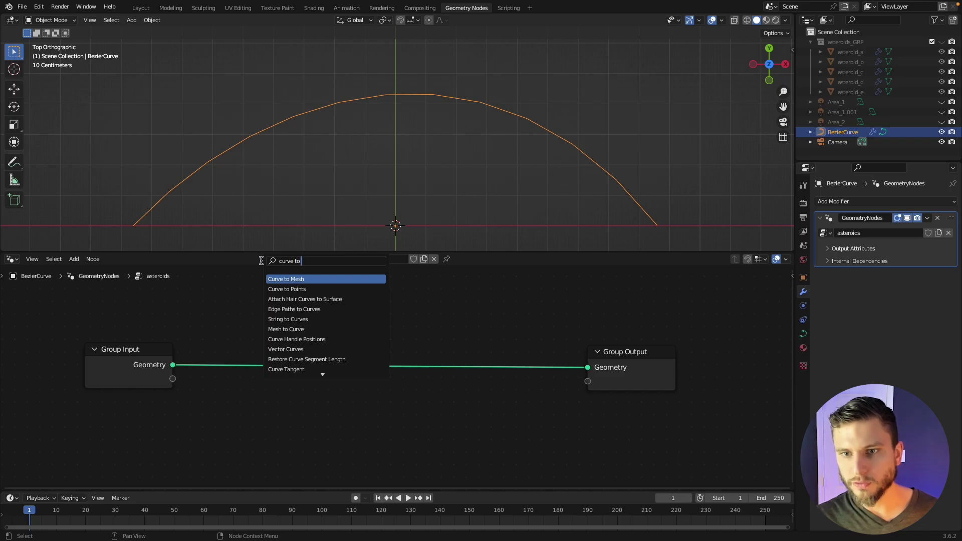
key(Down)
key(Return)
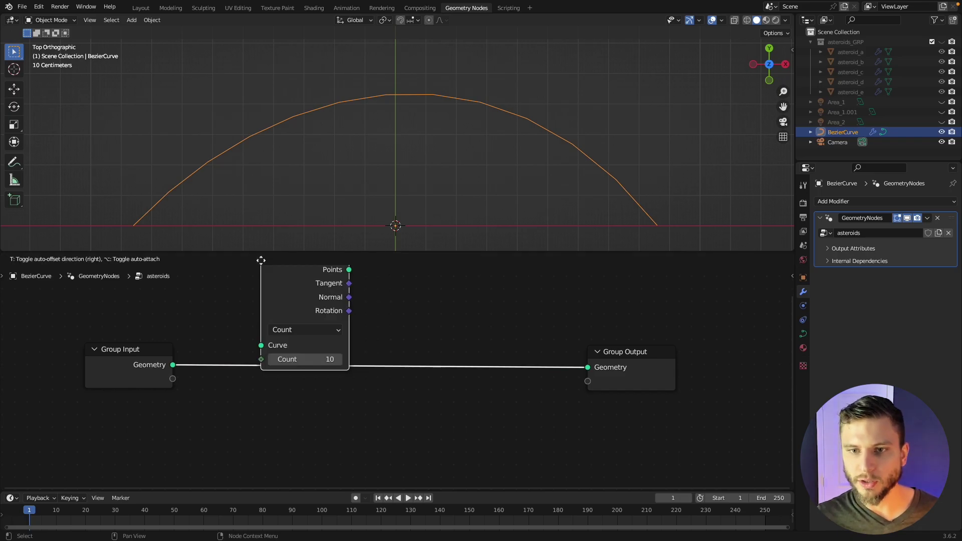
click(224, 324)
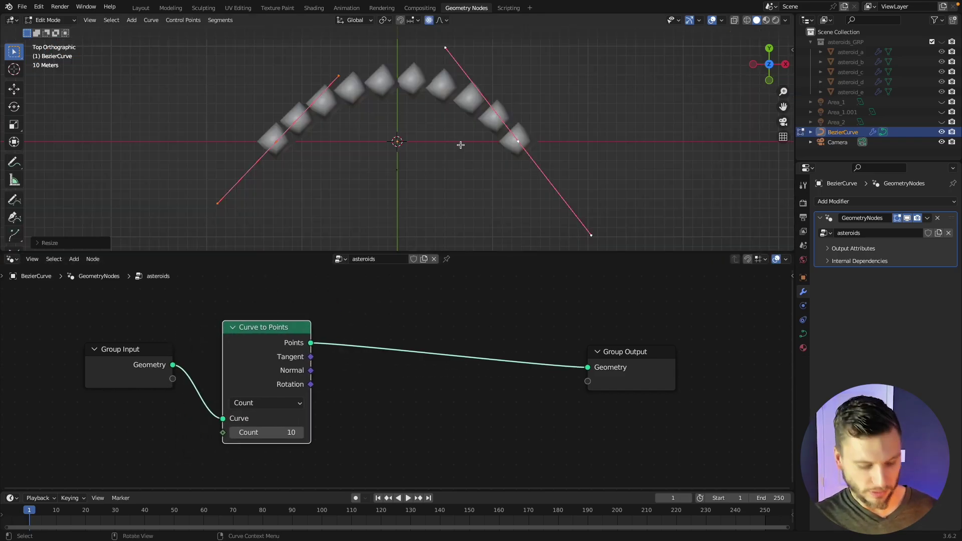
Scale up the whole Bezier curve in Edit Mode to spread its points farther apart
key(s)
click(578, 135)
key(Tab)
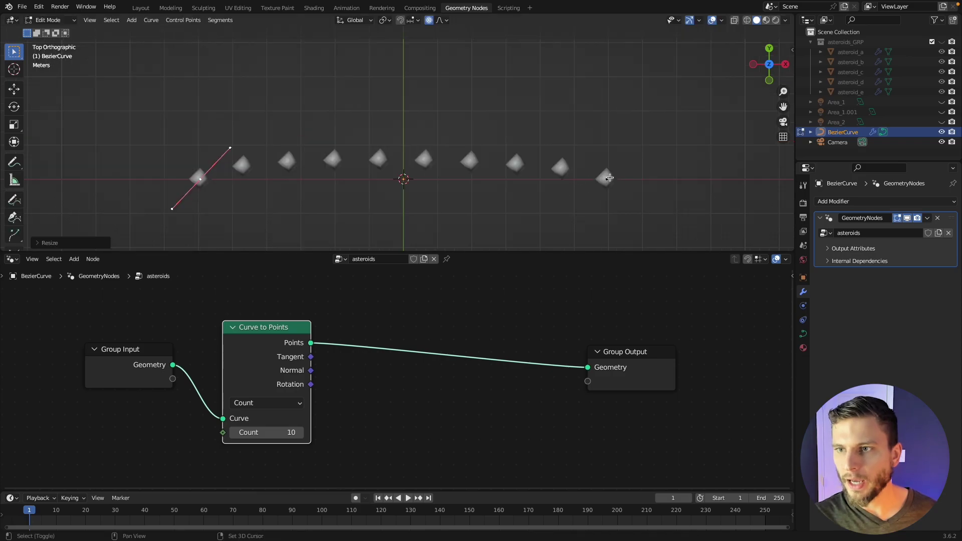
Subdivide the segment between the curve's two end points and move the new midpoint up along Y into a tall arch
click(609, 178)
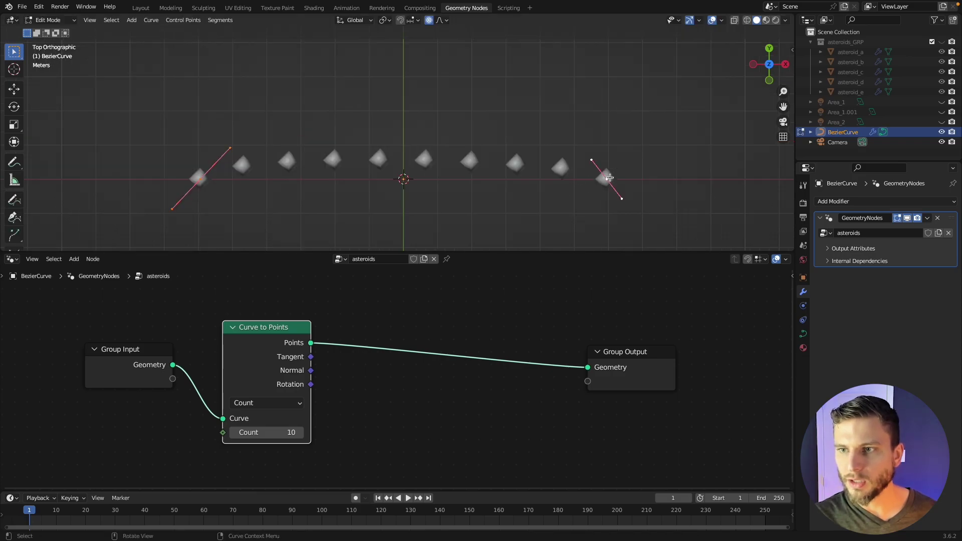
right_click(308, 169)
click(289, 164)
drag(404, 163, 400, 76)
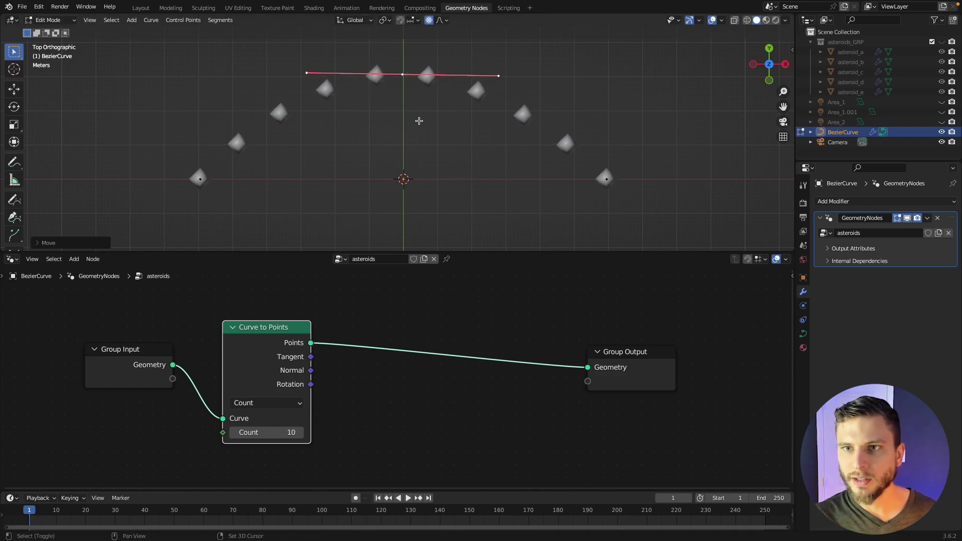
shift+middle_drag(419, 121, 388, 139)
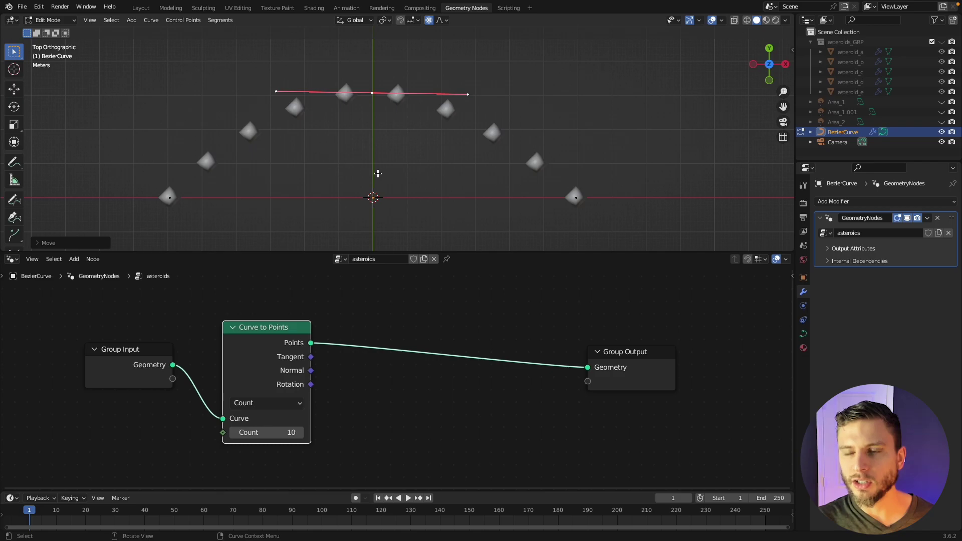
click(270, 435)
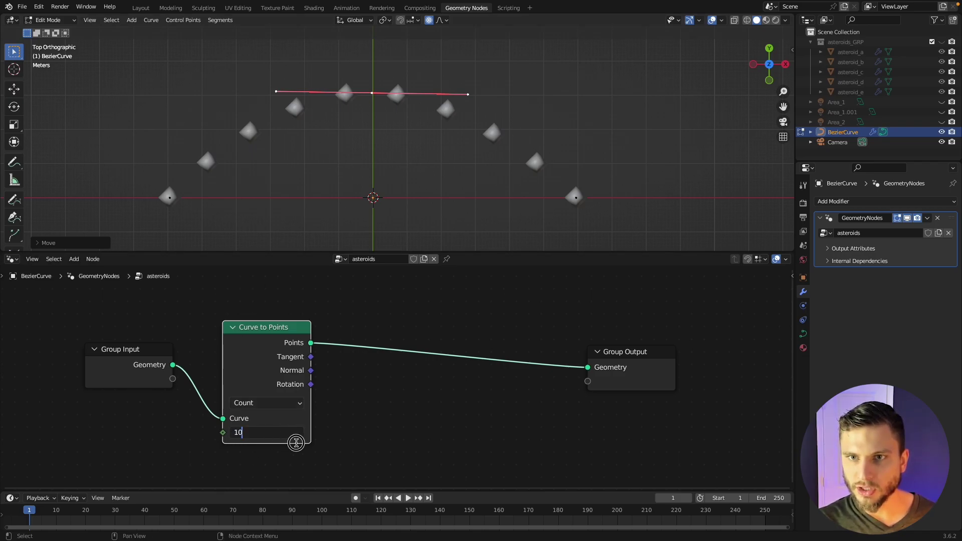
click(344, 423)
mouse_move(279, 435)
mouse_down()
mouse_move(266, 434)
mouse_move(280, 435)
mouse_up()
click(382, 411)
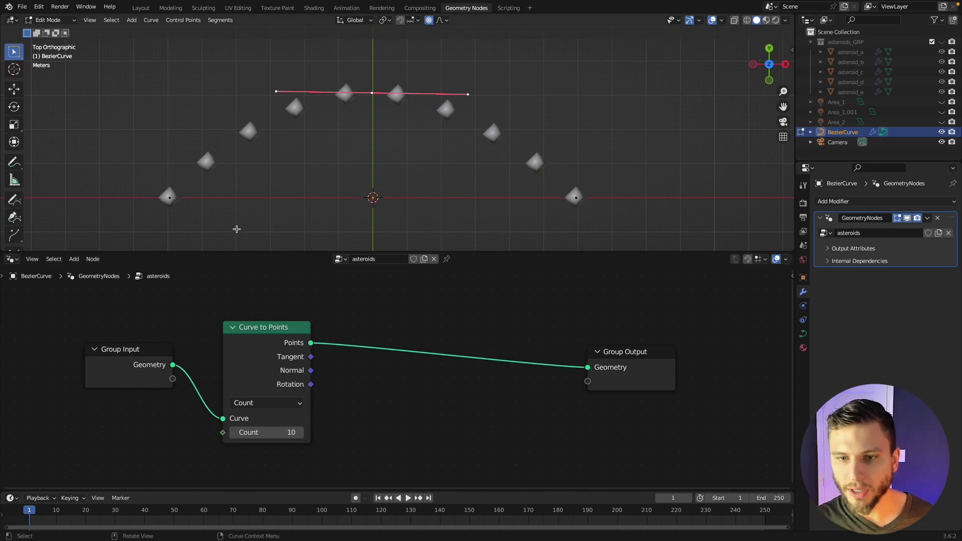
Extrude two extra control points in a zigzag from the curve's end on the negative X side
scroll(236, 229, down, 3)
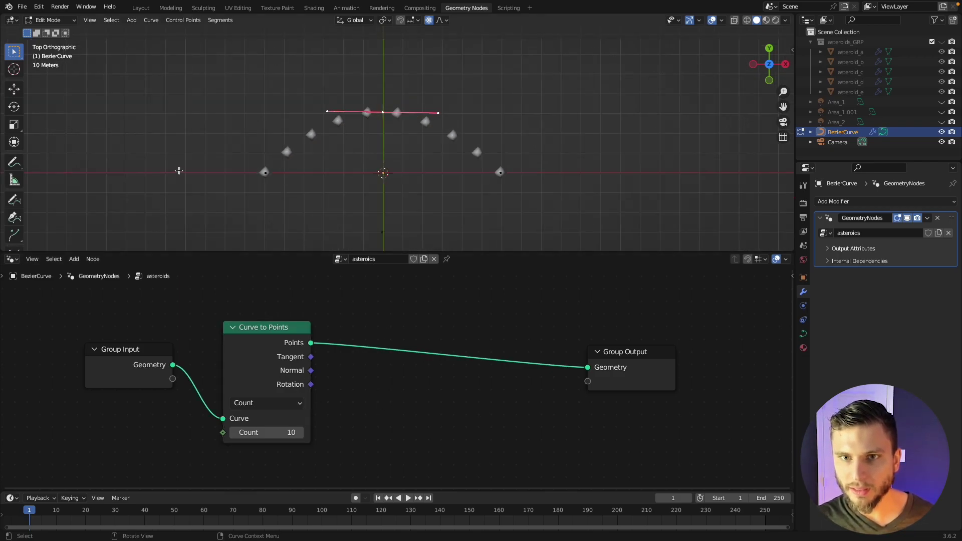
click(263, 179)
key(e)
click(155, 134)
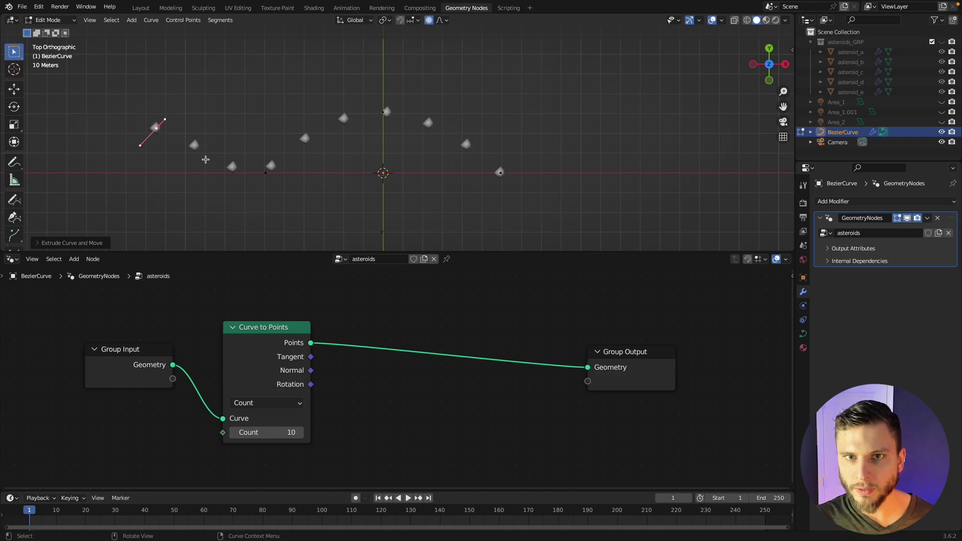
key(e)
click(86, 212)
shift+middle_drag(138, 160, 286, 152)
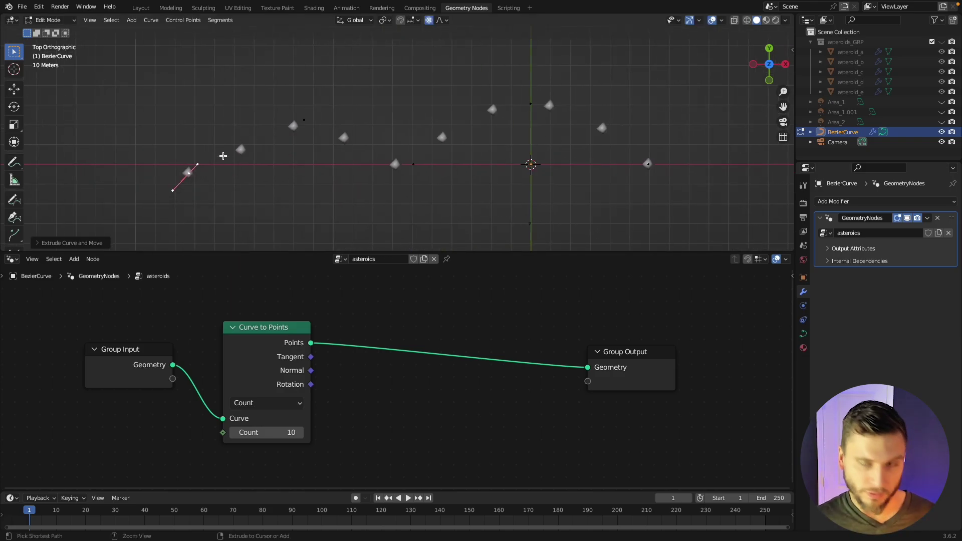
Undo the two extruded control points and the midpoint move
key(ctrl+z)
key(ctrl+z)
key(ctrl+z)
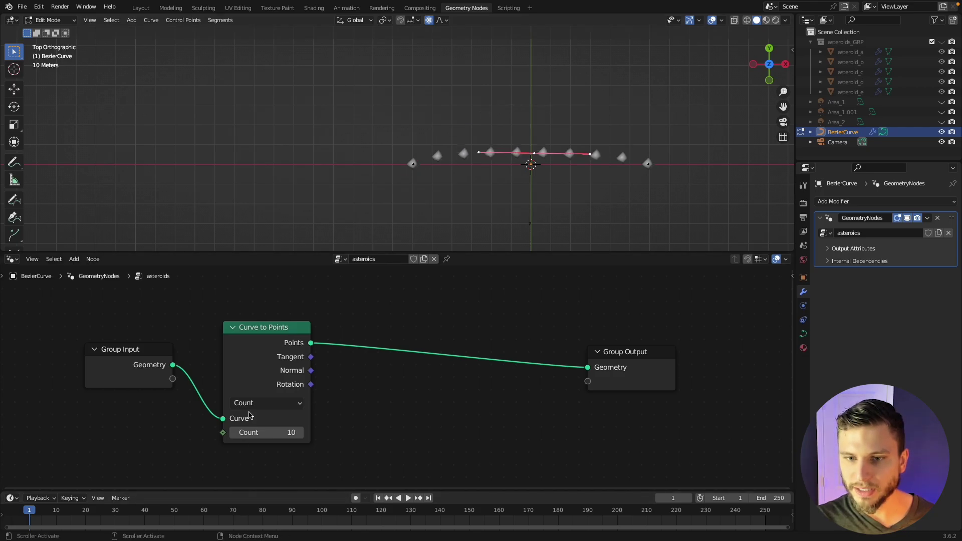
Switch the Curve to Points node to Length mode and set the length to 50 m
click(253, 404)
click(252, 446)
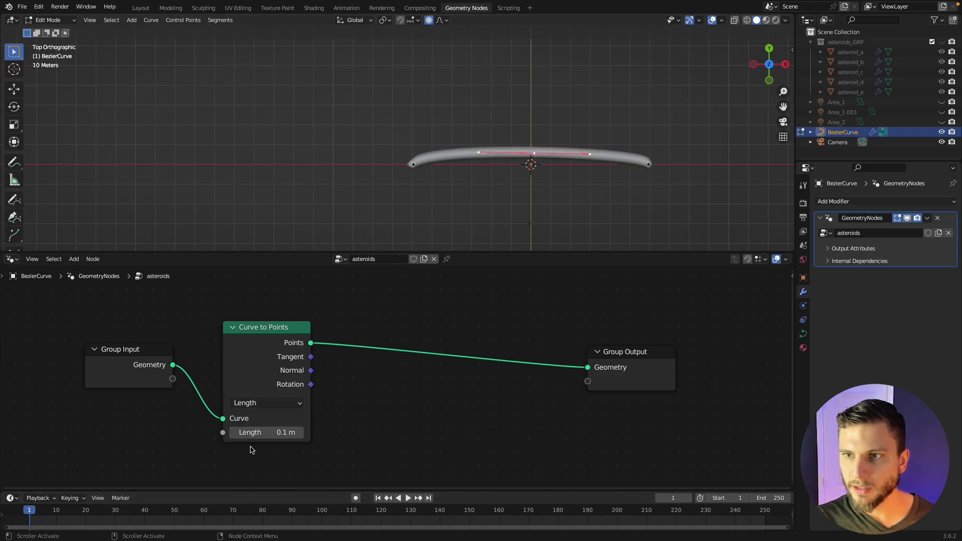
drag(257, 436, 274, 431)
click(276, 430)
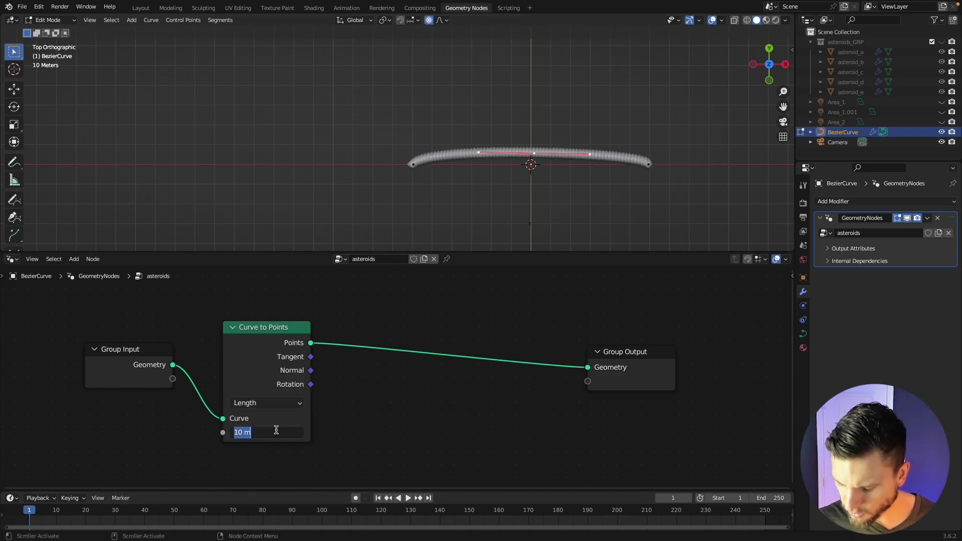
text(50)
key(Return)
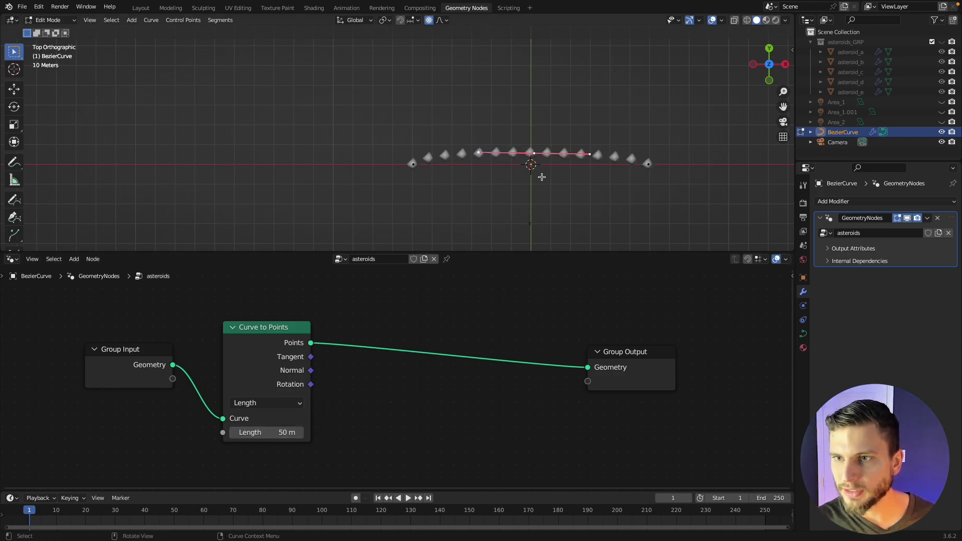
Move the curve's middle control point up along Y to form a tall arch
scroll(542, 175, up, 2)
shift+middle_drag(598, 154, 391, 144)
click(387, 148)
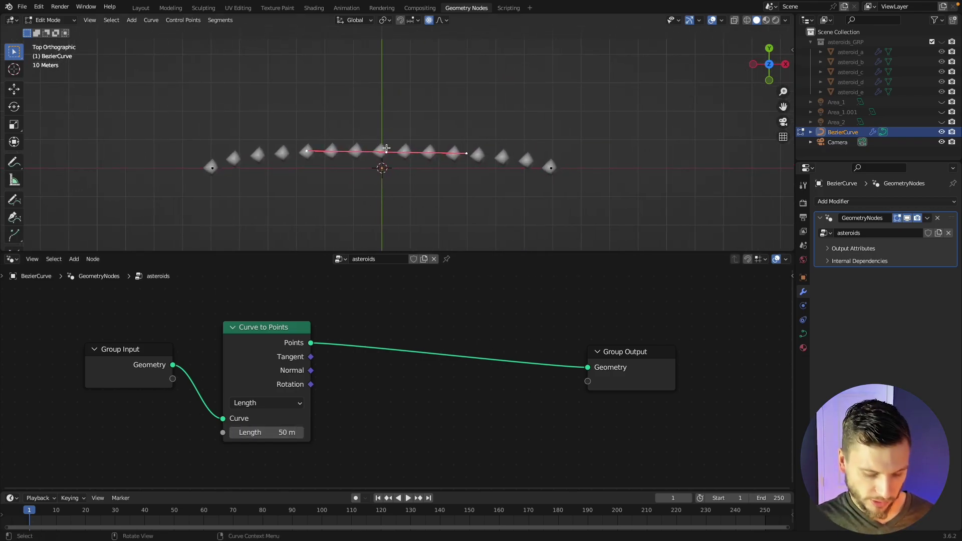
key(g)
click(391, 64)
Extrude five control points from the curve's negative X end, zigzagging outward and back underneath the arch
scroll(321, 123, down, 3)
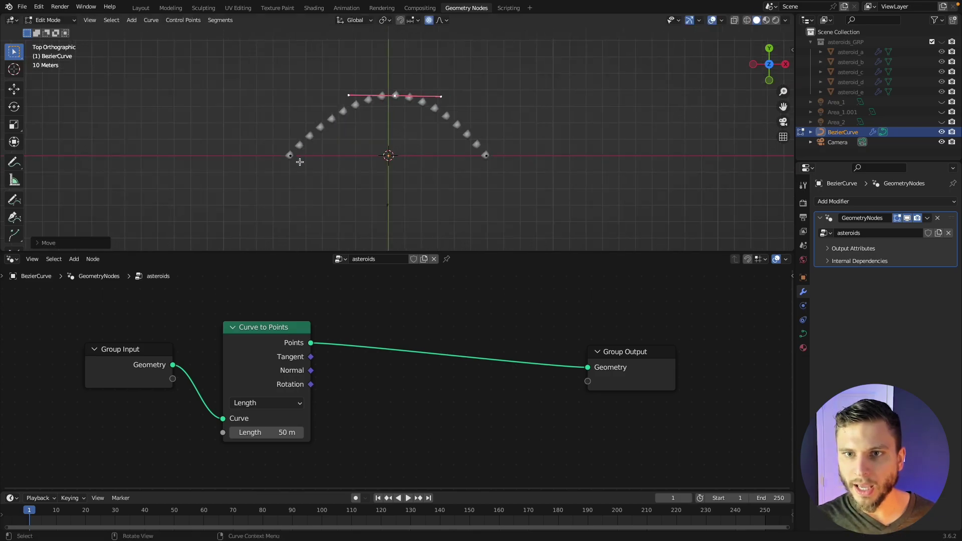
click(283, 163)
key(e)
click(189, 100)
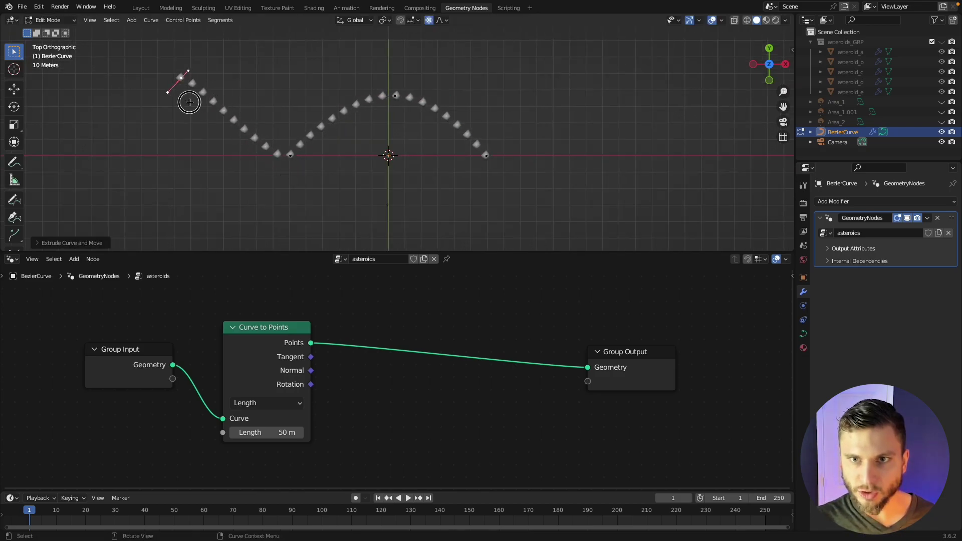
key(e)
click(112, 210)
key(e)
click(315, 31)
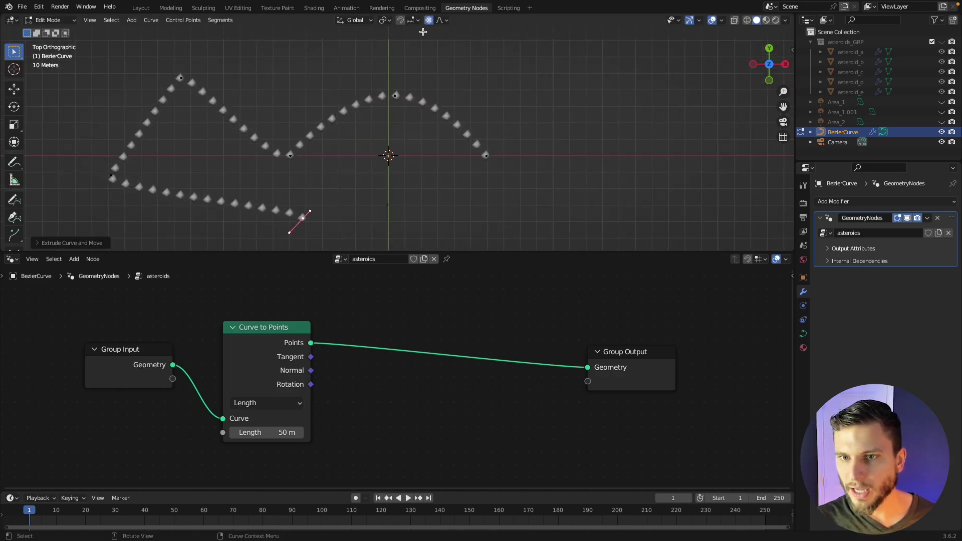
key(e)
click(458, 85)
key(e)
click(568, 201)
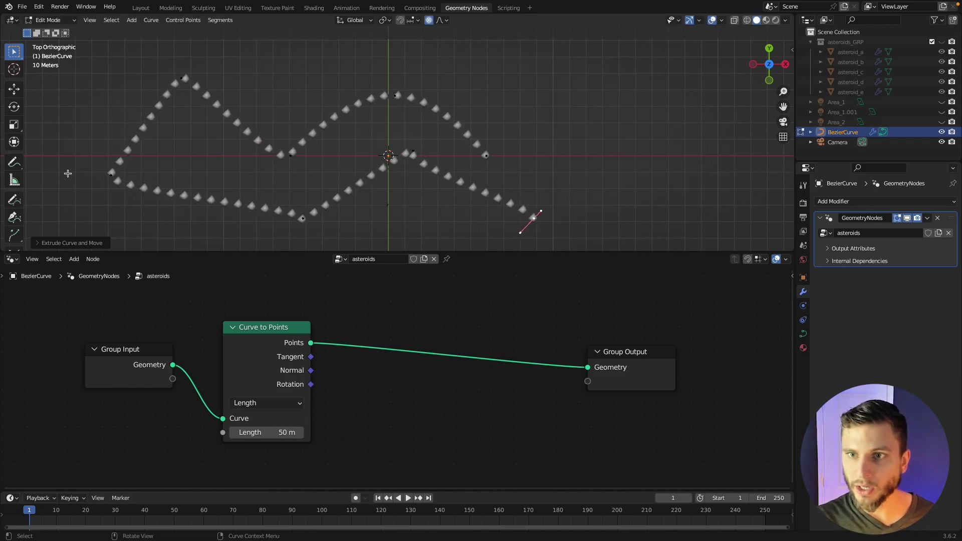
Undo all five extruded control points
key(ctrl+z)
key(ctrl+z)
key(ctrl+z)
key(ctrl+z)
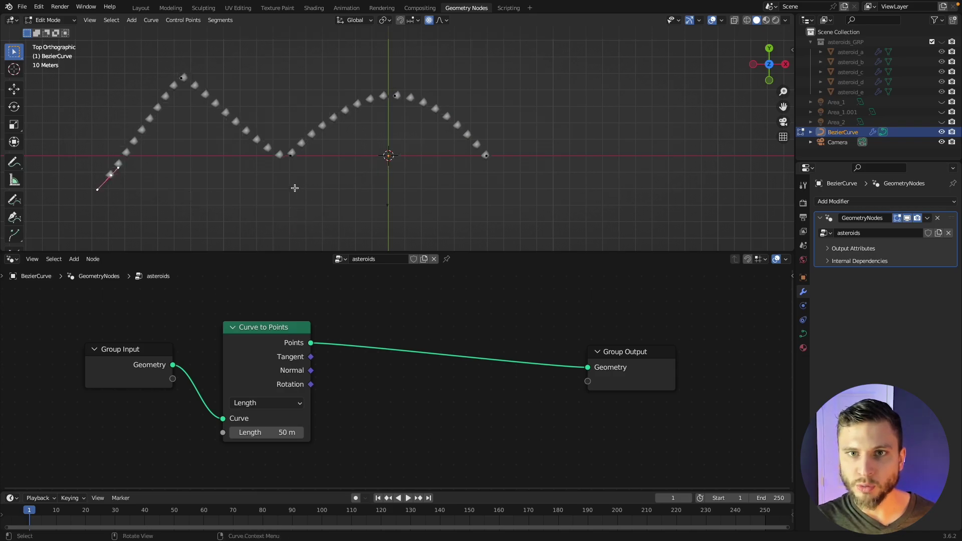
key(ctrl+z)
Move the curve's negative X end point slightly inward and up, and select the arch's middle control point
key(g)
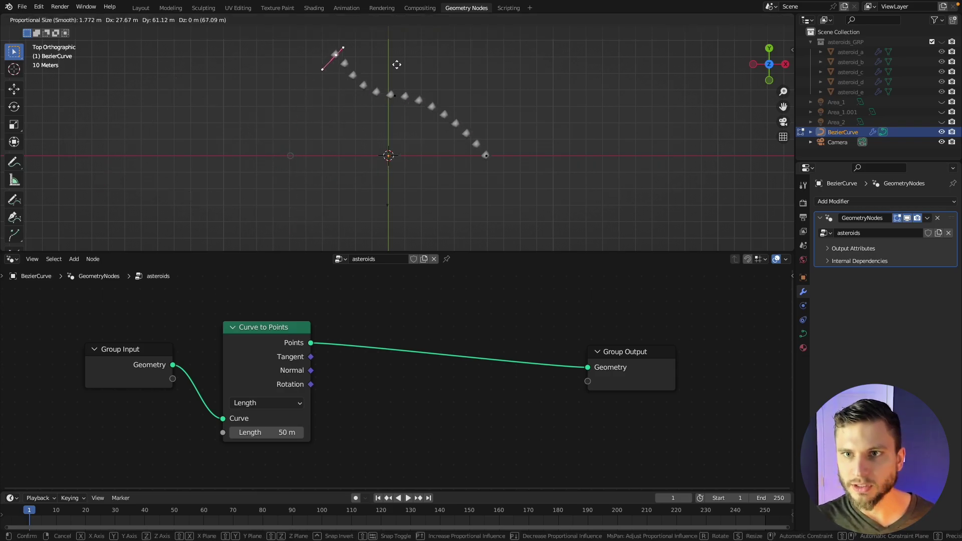
click(344, 166)
click(394, 100)
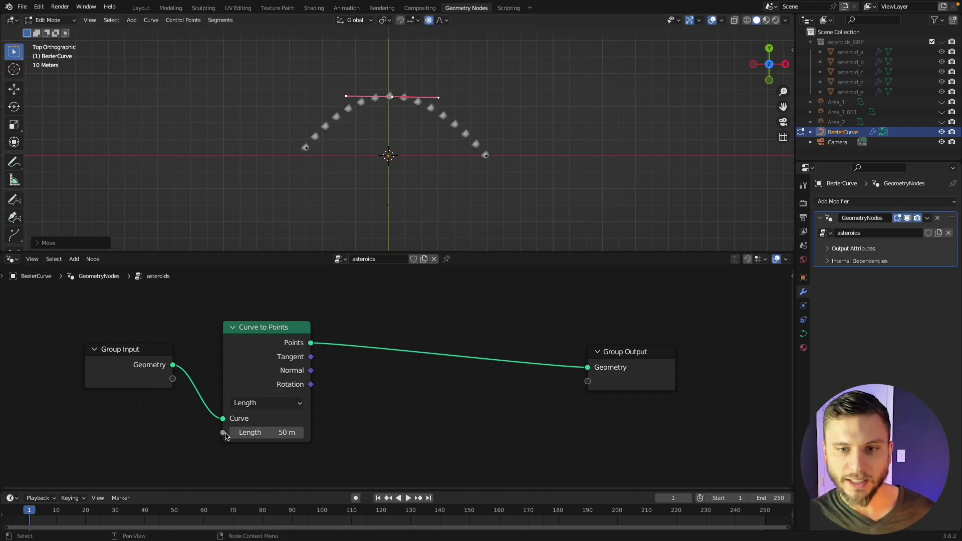
Expose the Curve to Points length as a Group Input socket and reposition the Group Input and Curve to Points nodes
drag(222, 432, 172, 379)
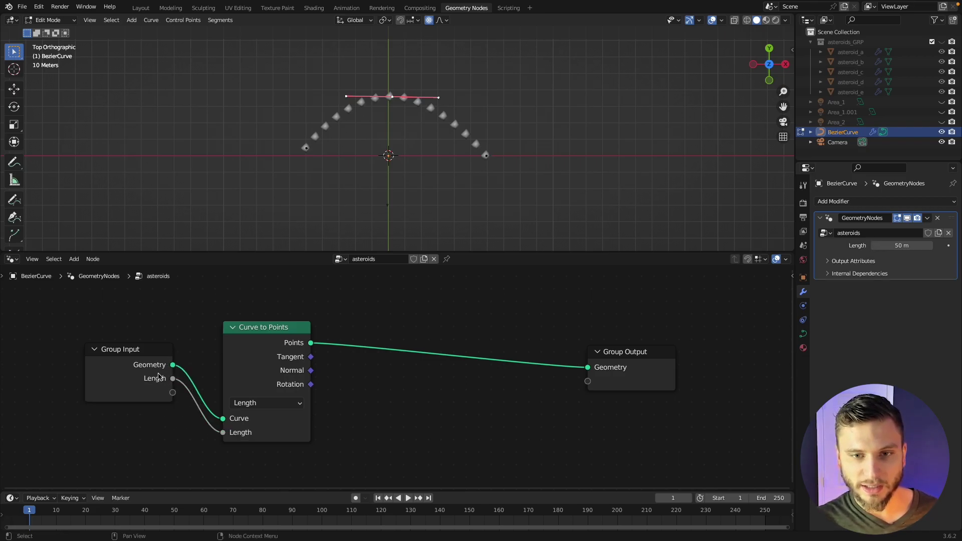
drag(118, 367, 80, 379)
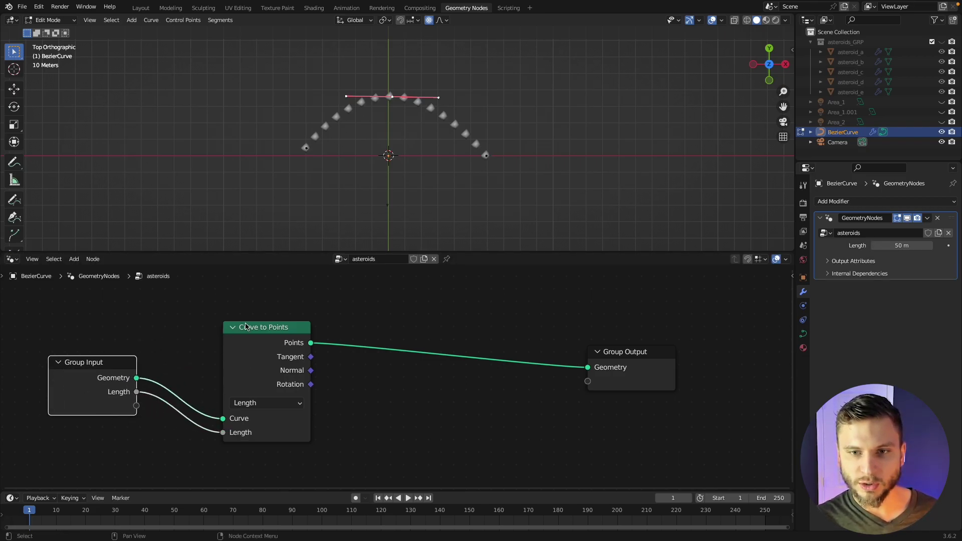
drag(245, 327, 240, 325)
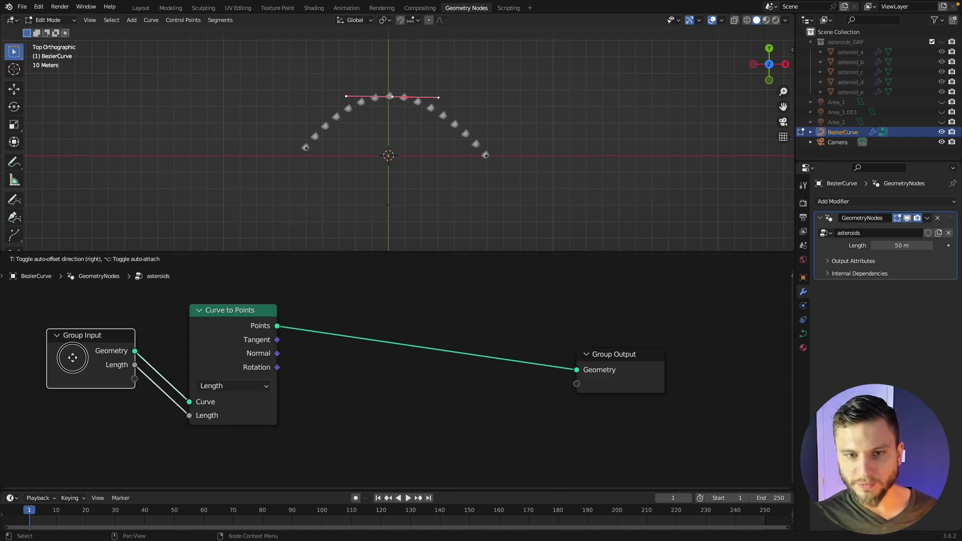
drag(75, 380, 76, 386)
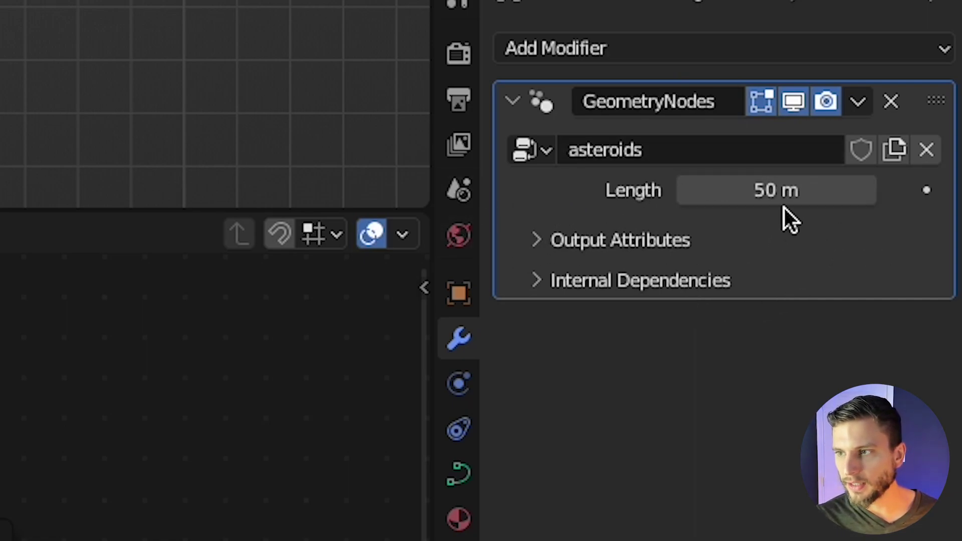
Increase the Length value in the curve's GeometryNodes modifier to 54.2 m
drag(760, 189, 767, 189)
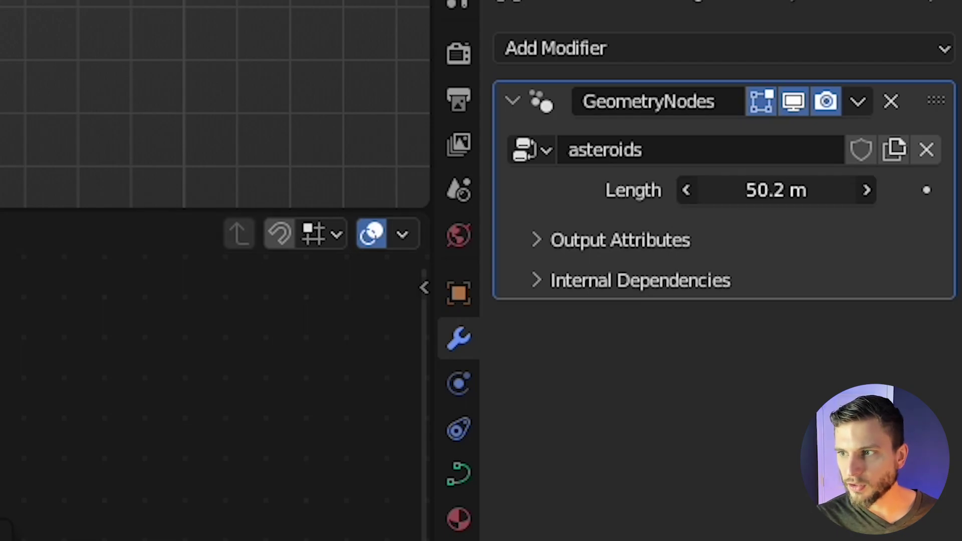
drag(768, 189, 771, 188)
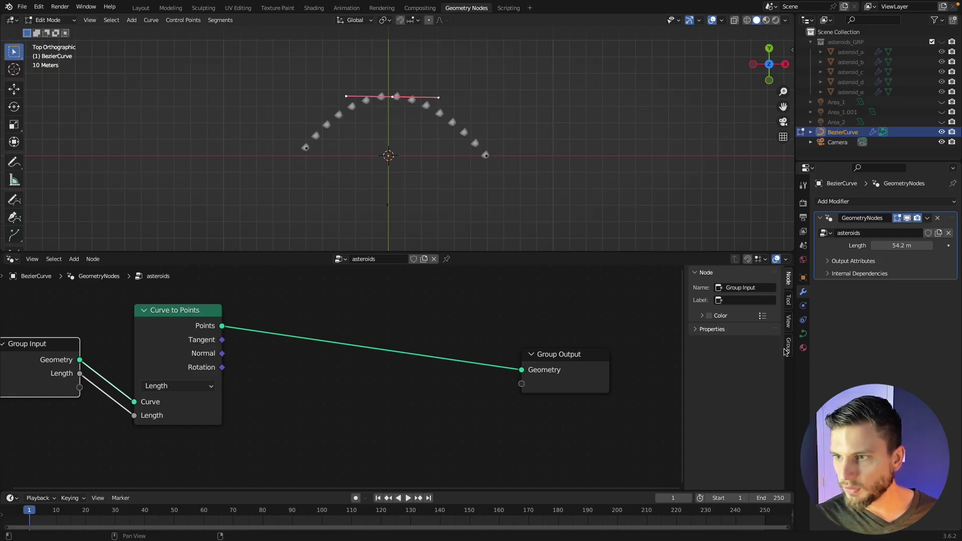
Rename the node group's Length input to Density and raise its value in the modifier to 63.7 m
click(788, 347)
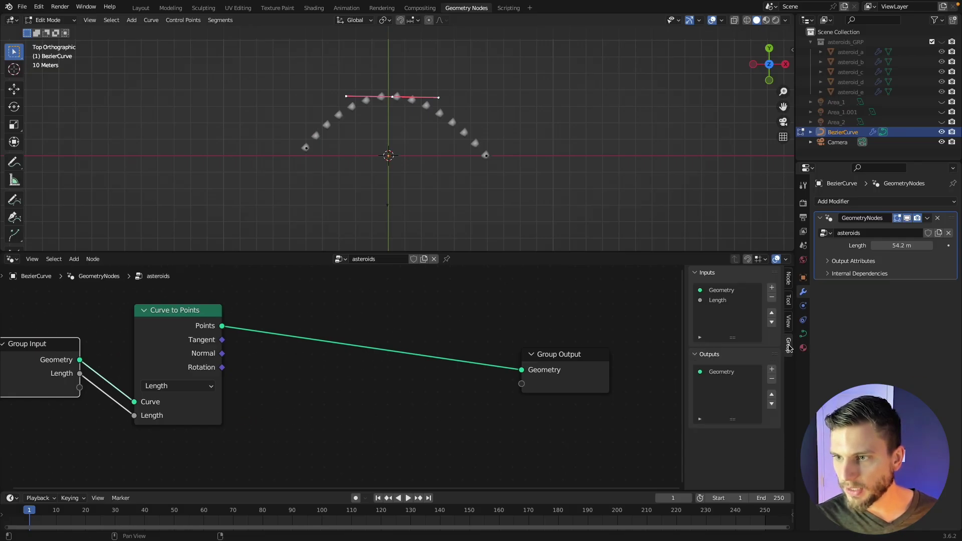
click(722, 302)
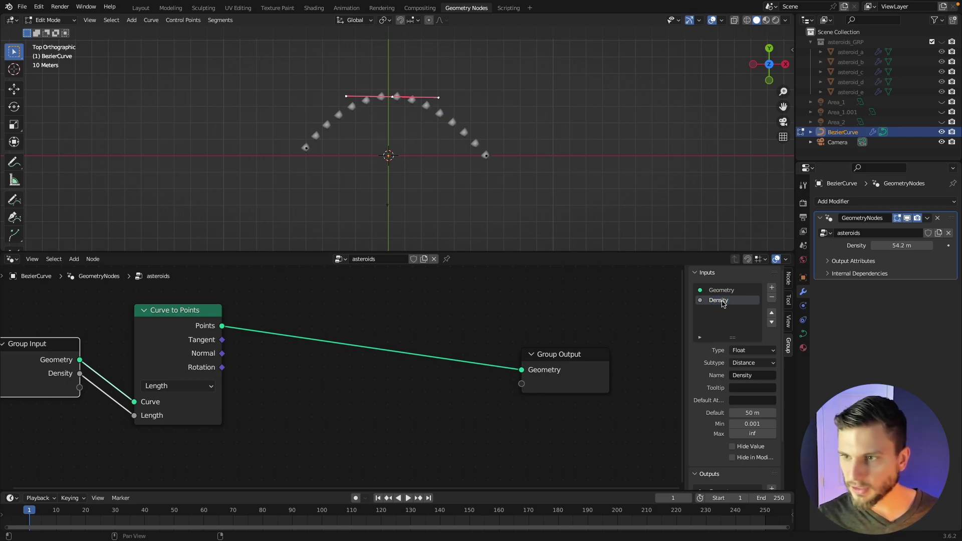
drag(897, 245, 946, 246)
Reposition the Group Input and Curve to Points nodes farther away from the Group Output node
scroll(121, 368, down, 3)
middle_drag(116, 367, 244, 373)
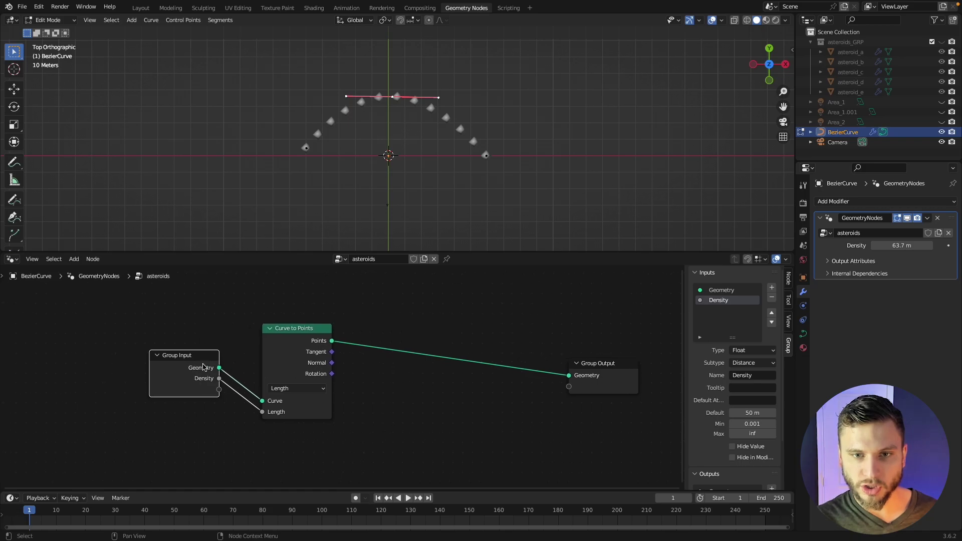
drag(173, 366, 139, 370)
drag(297, 342, 247, 325)
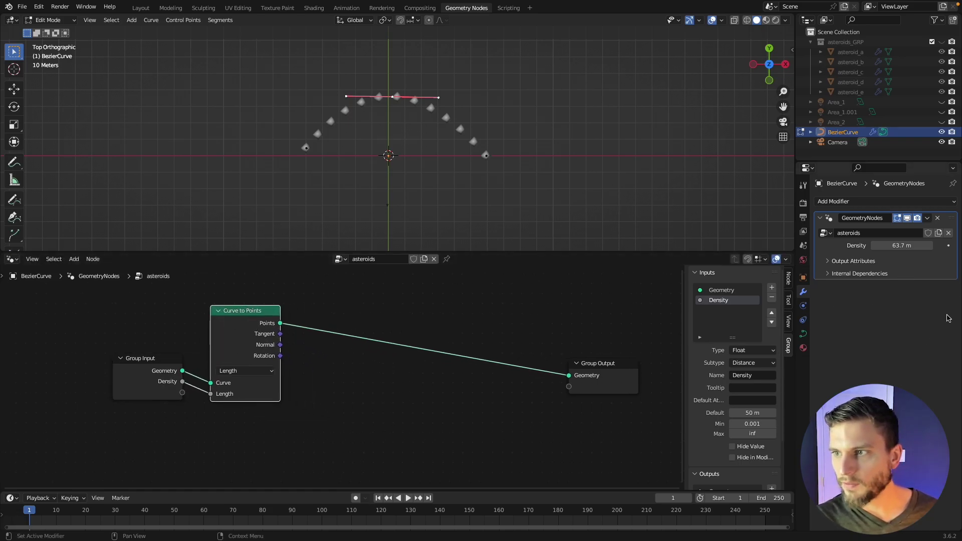
Set the Density value in the curve's GeometryNodes modifier to 50 m
click(911, 246)
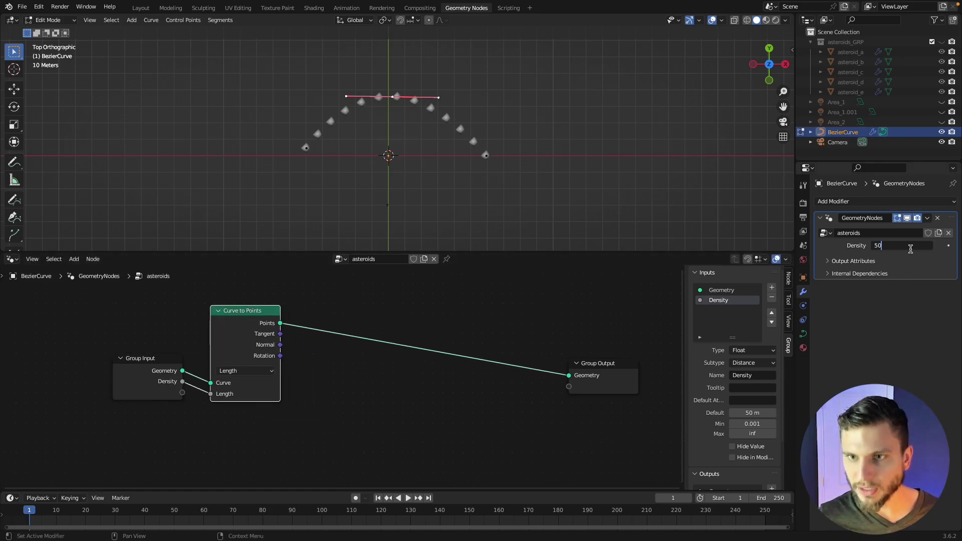
text(50)
key(Return)
scroll(423, 159, up, 3)
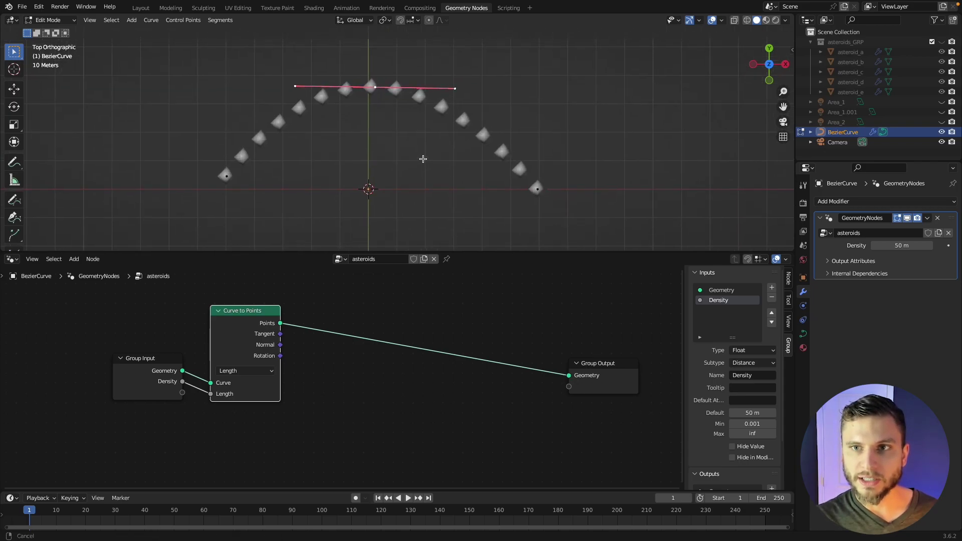
Make room after Curve to Points and insert an Instance on Points node on its link to Group Output
drag(188, 363, 112, 364)
drag(219, 328, 155, 321)
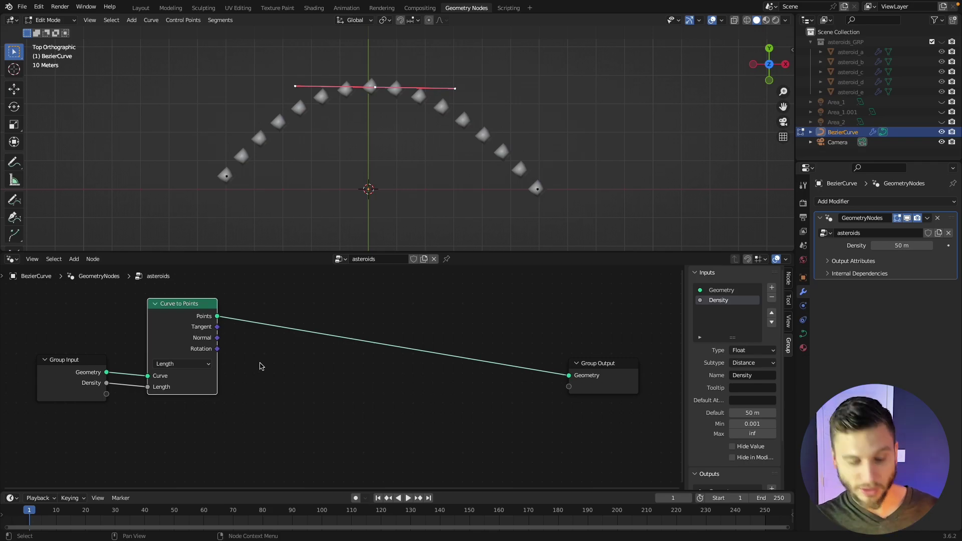
key(shift+a)
text(uinsta)
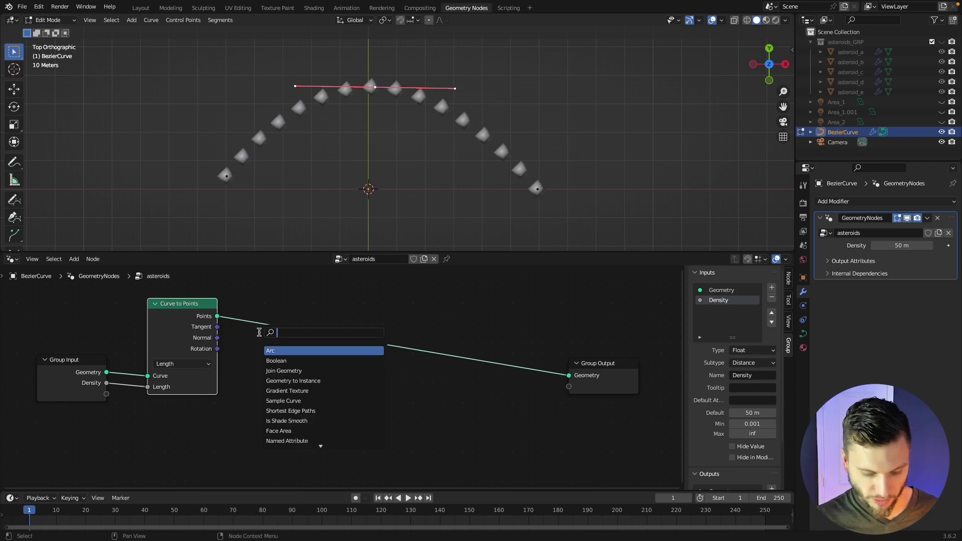
key(BackSpace)
key(BackSpace)
key(BackSpace)
key(BackSpace)
key(BackSpace)
key(BackSpace)
text(insc)
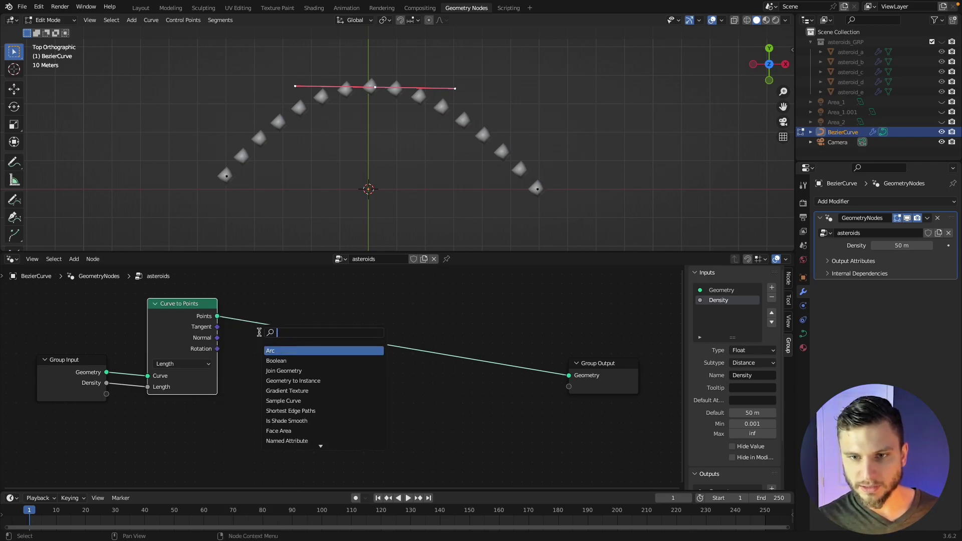
key(Down)
key(Down)
key(Down)
key(Down)
key(Down)
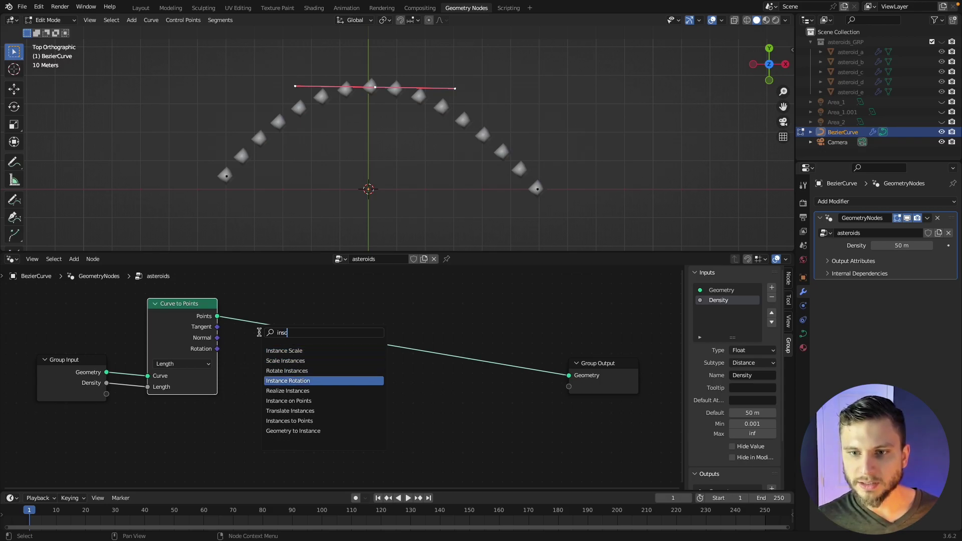
key(Return)
click(277, 329)
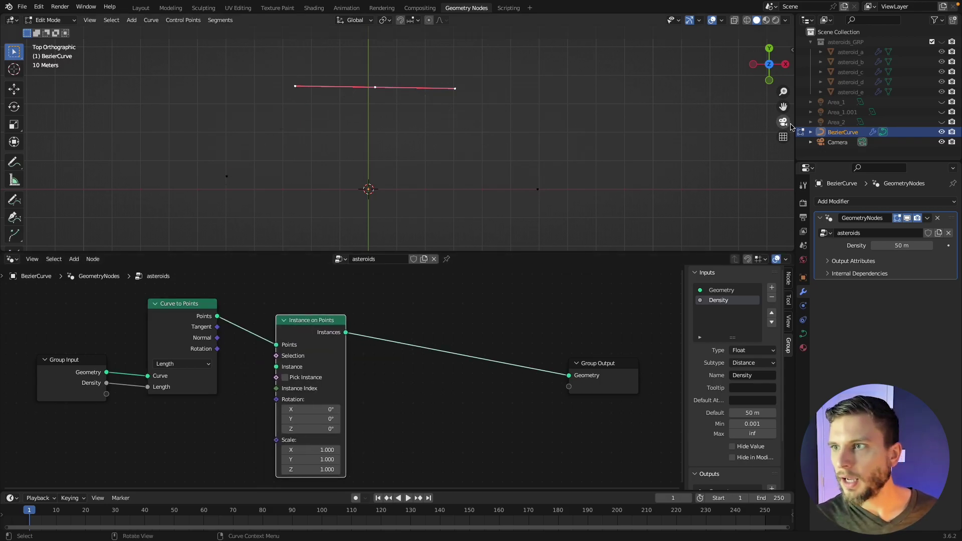
Add the asteroids_GRP collection as a Collection Info node and connect its Instances to the Instance input of Instance on Points
drag(845, 42, 143, 431)
middle_drag(242, 417, 200, 413)
scroll(232, 364, down, 1)
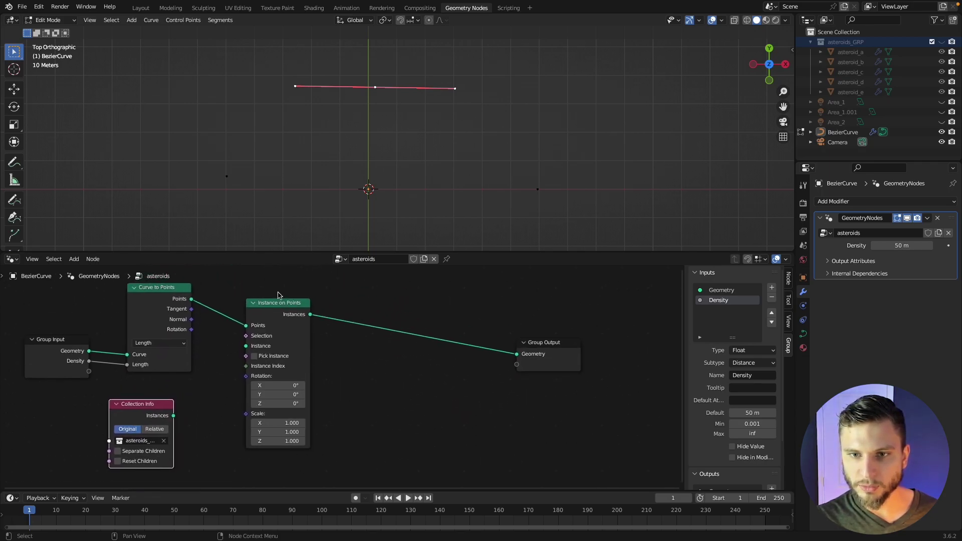
drag(279, 303, 307, 297)
drag(173, 416, 275, 341)
scroll(352, 160, up, 3)
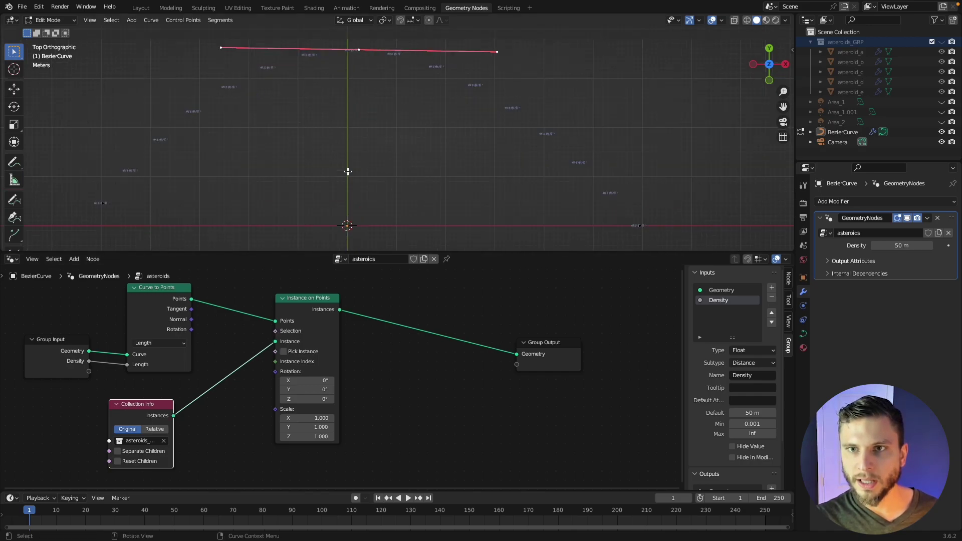
Return to Object Mode and scale the BezierCurve object down
key(Tab)
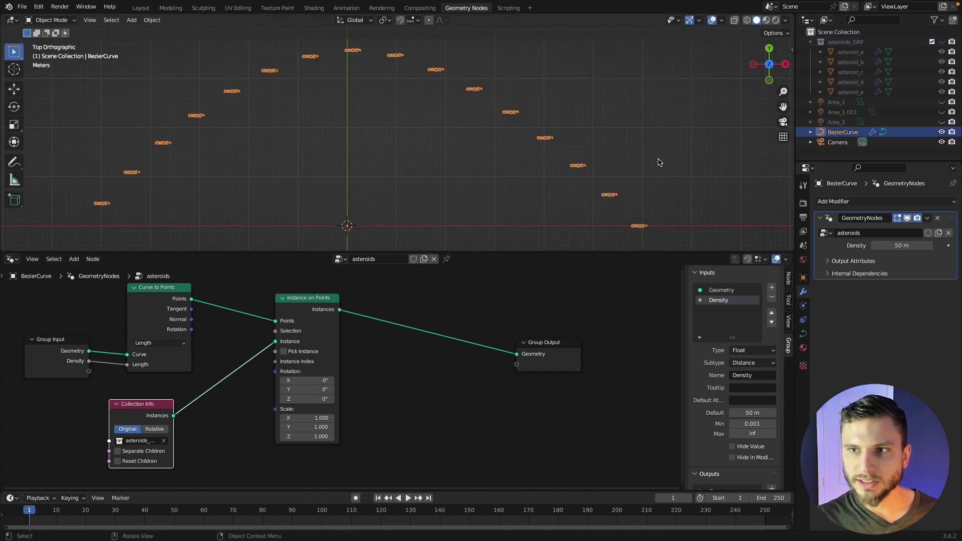
key(s)
click(379, 167)
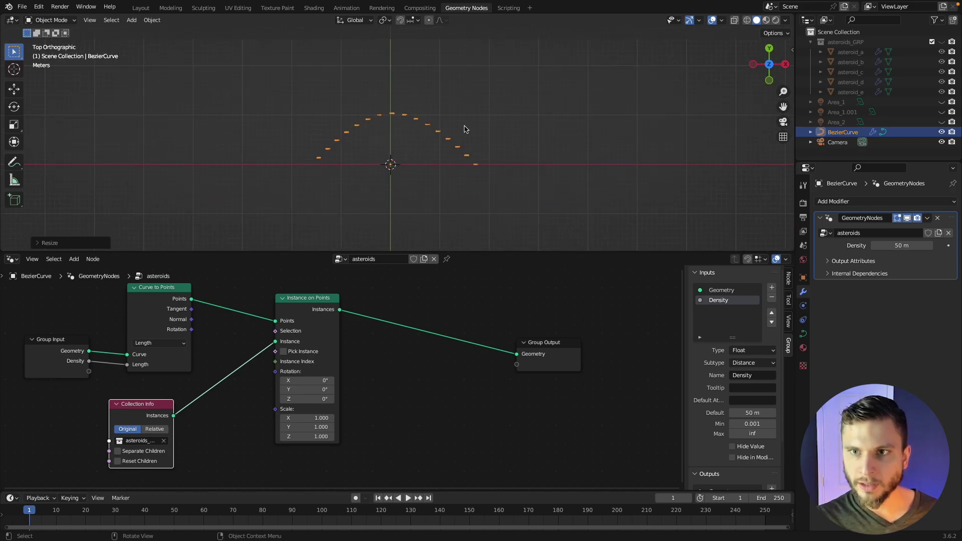
scroll(462, 125, up, 5)
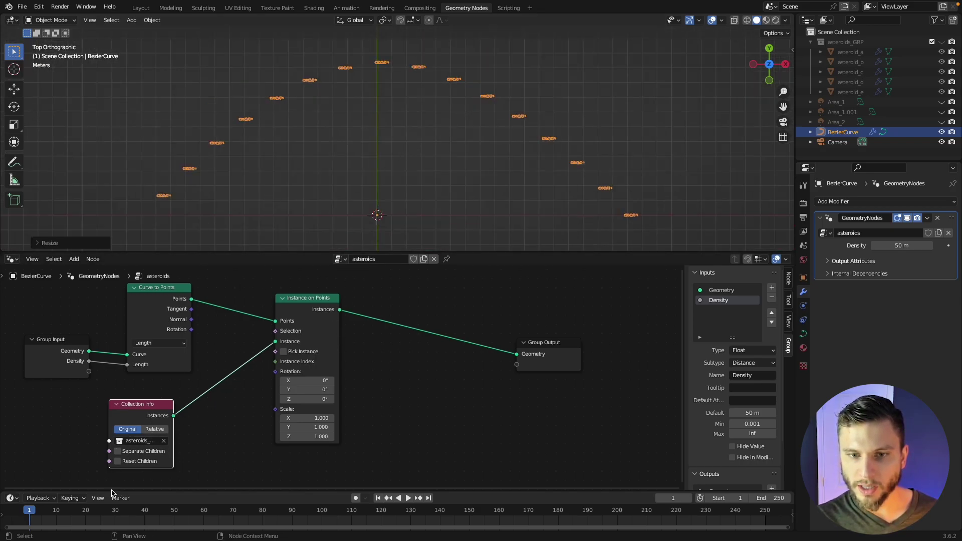
Enable Separate Children and Reset Children on Collection Info, and Pick Instance on the Instance on Points node
click(118, 451)
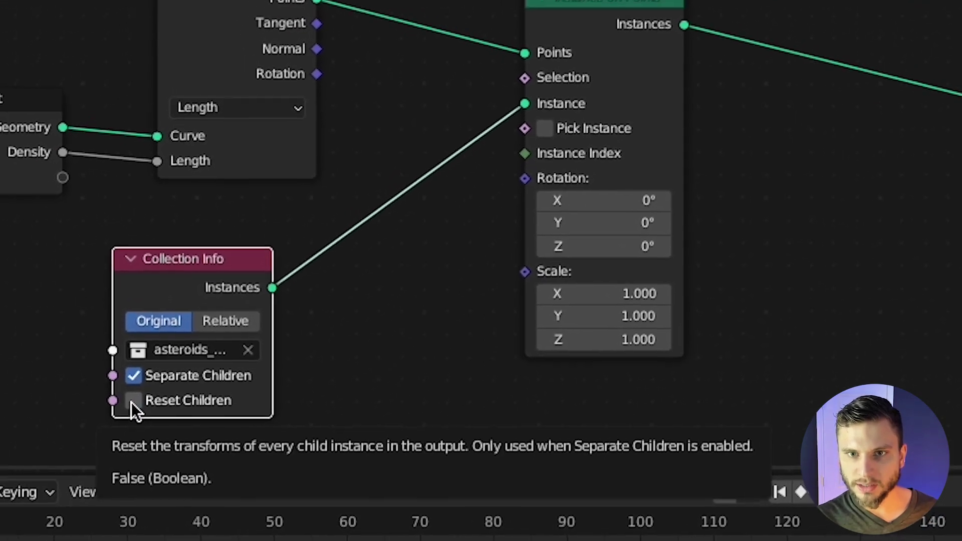
click(132, 401)
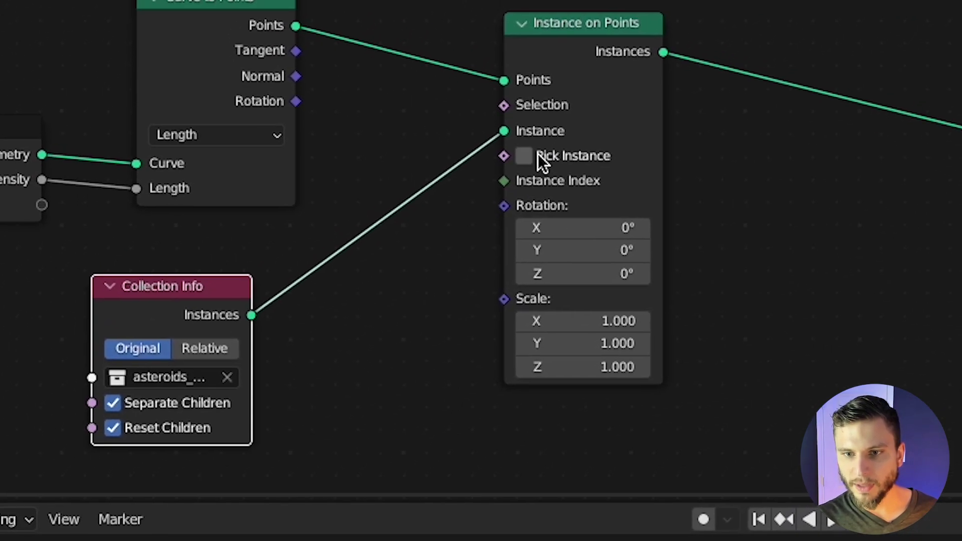
click(546, 132)
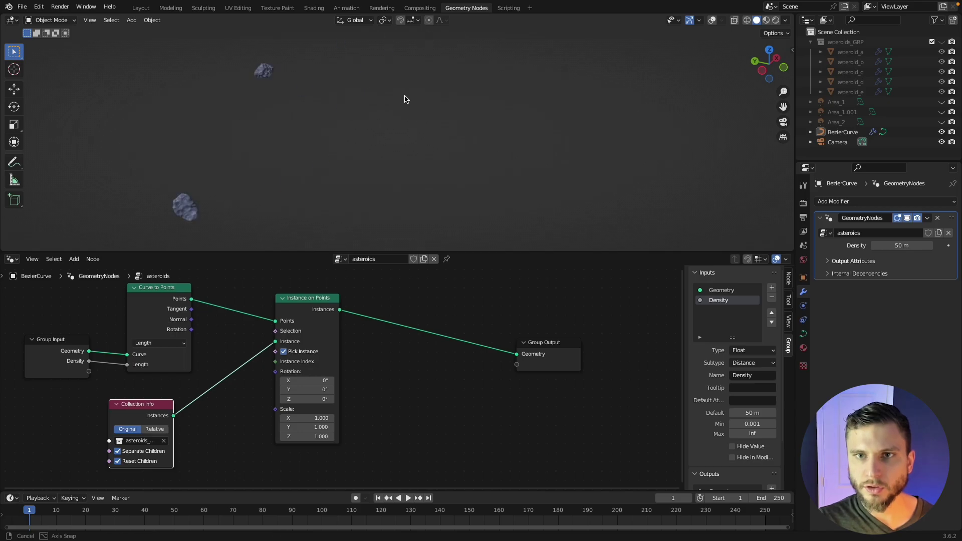
middle_drag(430, 76, 383, 144)
scroll(433, 80, up, 3)
Move the Group Input, Curve to Points and Collection Info nodes together, away from Instance on Points
drag(146, 303, 368, 475)
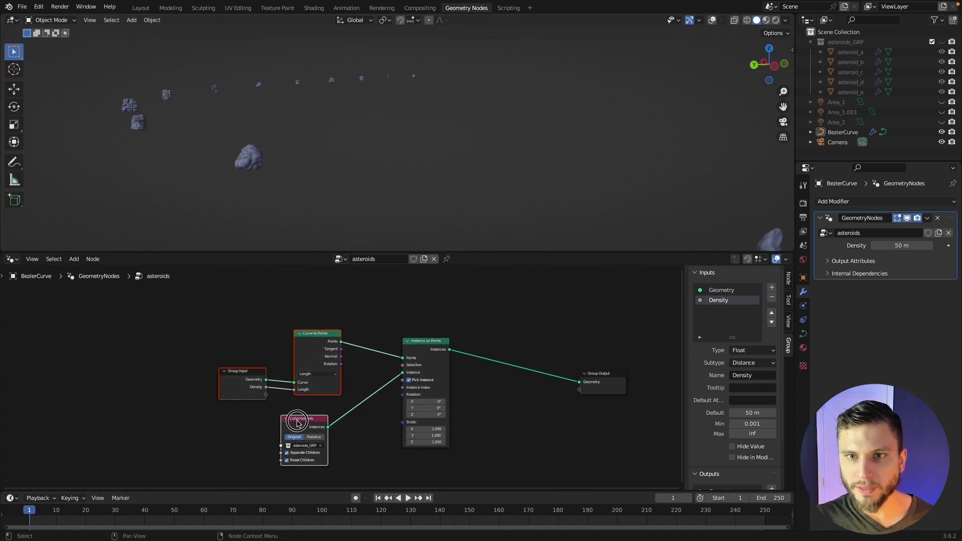
drag(297, 423, 101, 403)
middle_drag(242, 429, 243, 397)
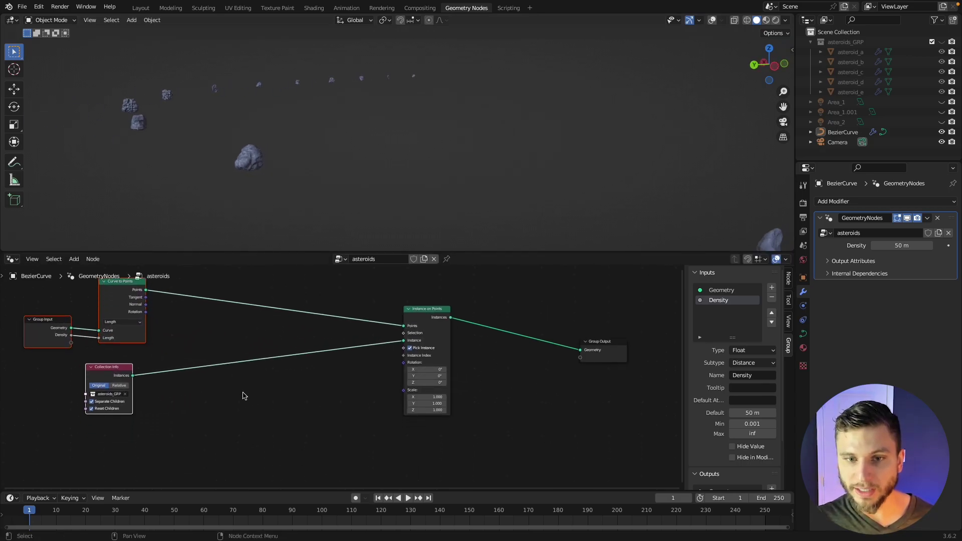
Add a Random Value node and connect its float Value output to the Scale input of Instance on Points
key(shift+a)
click(221, 337)
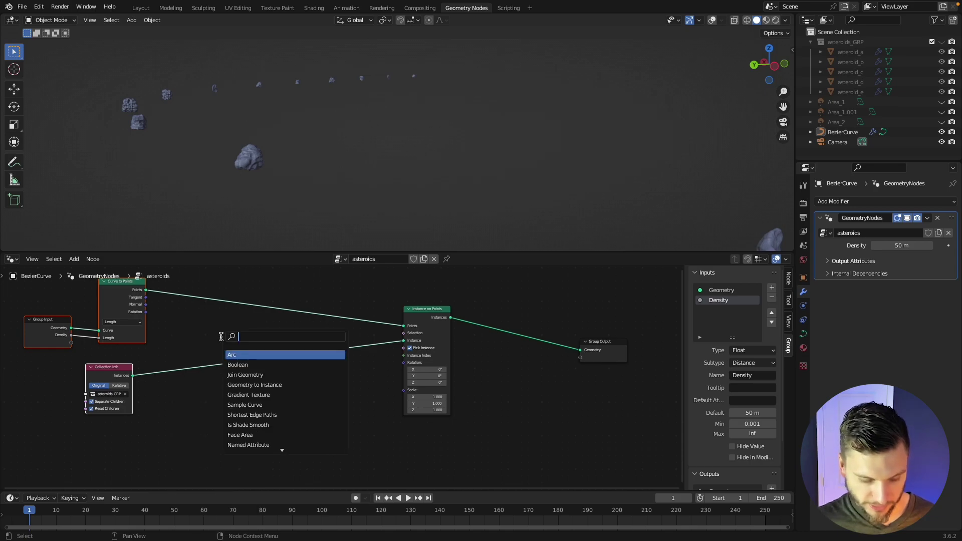
text(random)
key(Return)
click(263, 391)
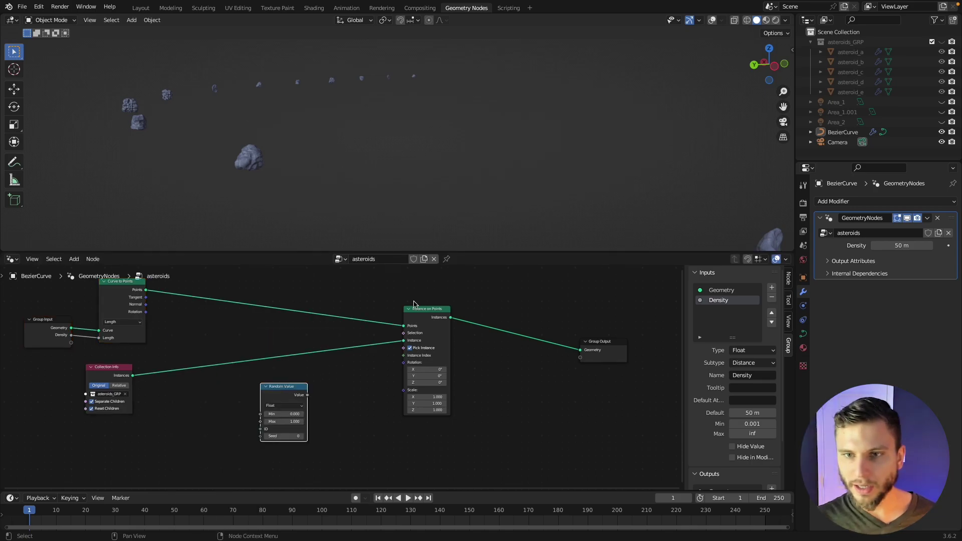
scroll(339, 396, up, 2)
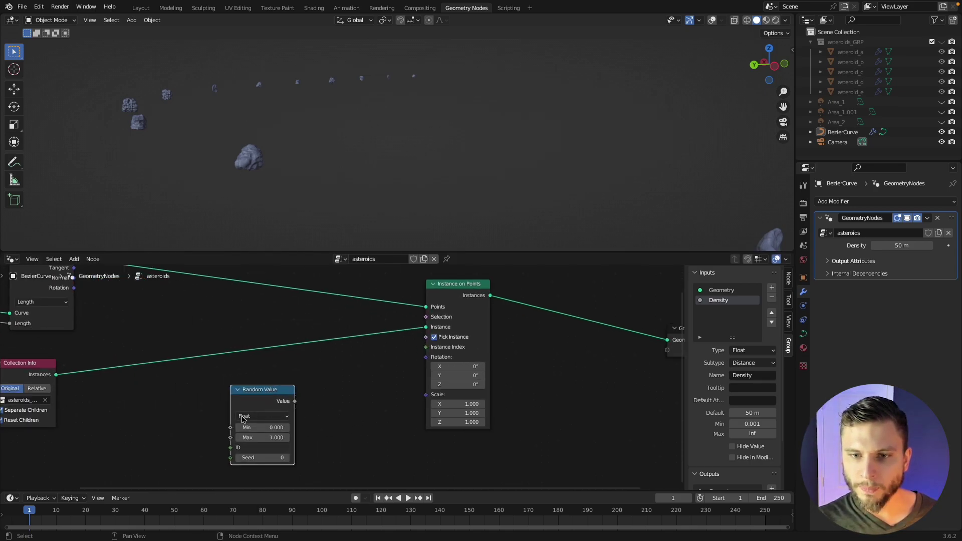
drag(295, 401, 426, 395)
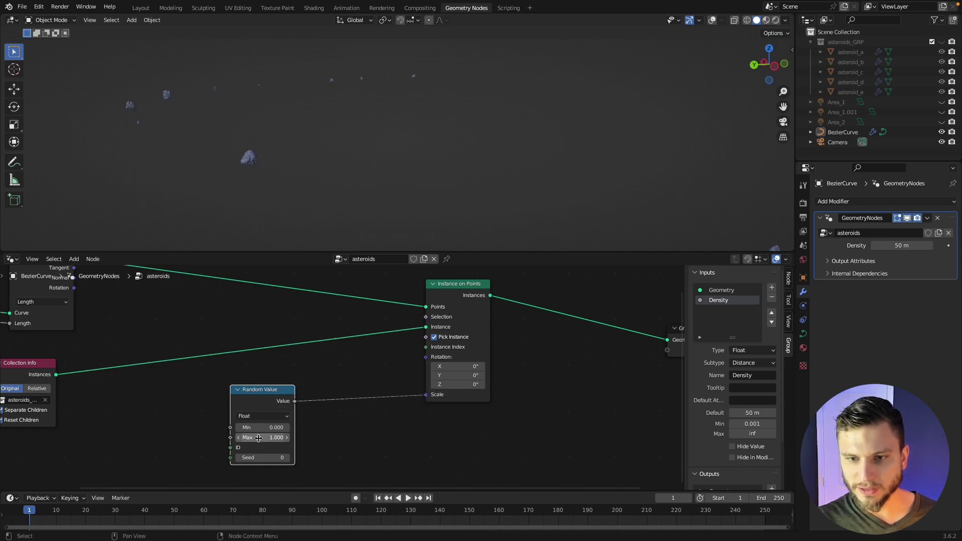
Raise the Random Value node's Max to 14.3 and view the asteroids from the top
drag(258, 438, 306, 439)
key(grave)
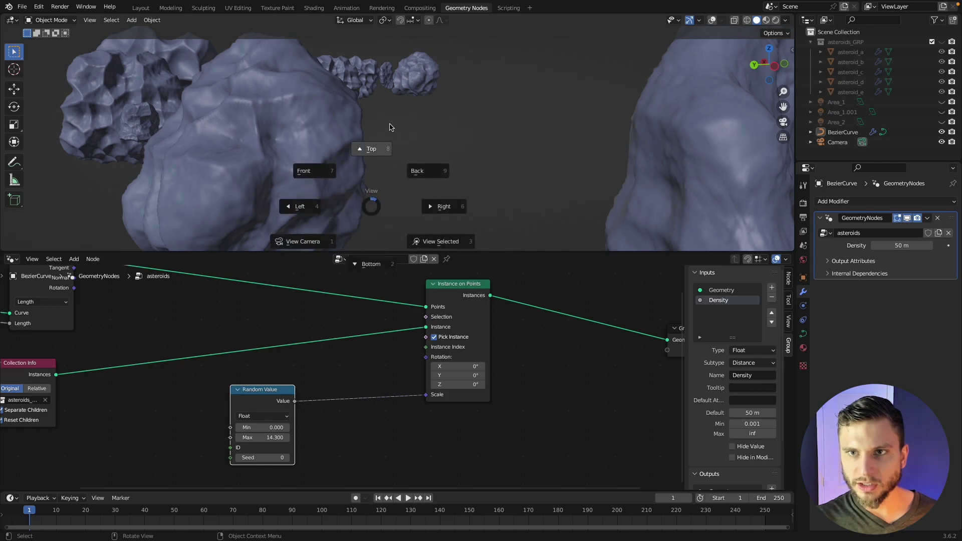
click(389, 129)
shift+middle_drag(439, 215, 352, 185)
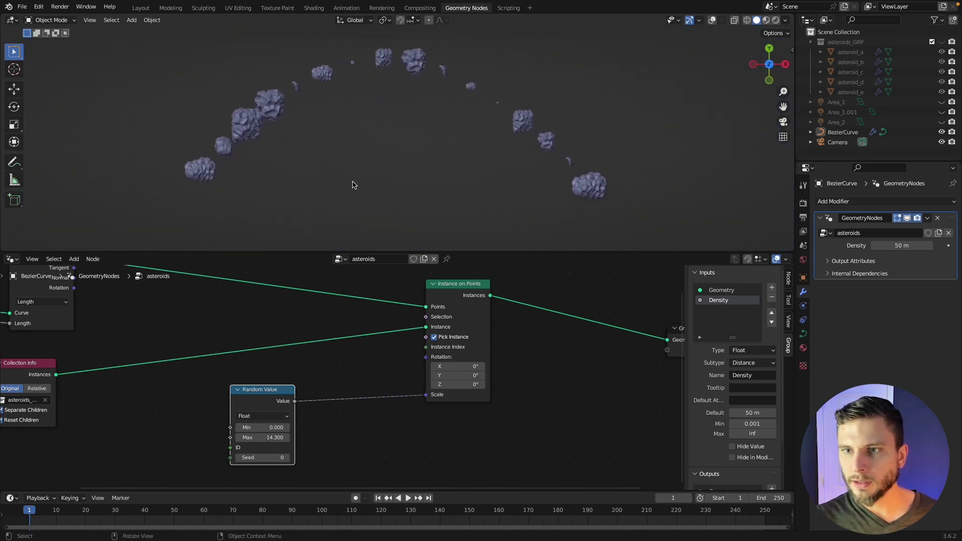
Set the Random Value node's Max to 12
drag(248, 437, 254, 437)
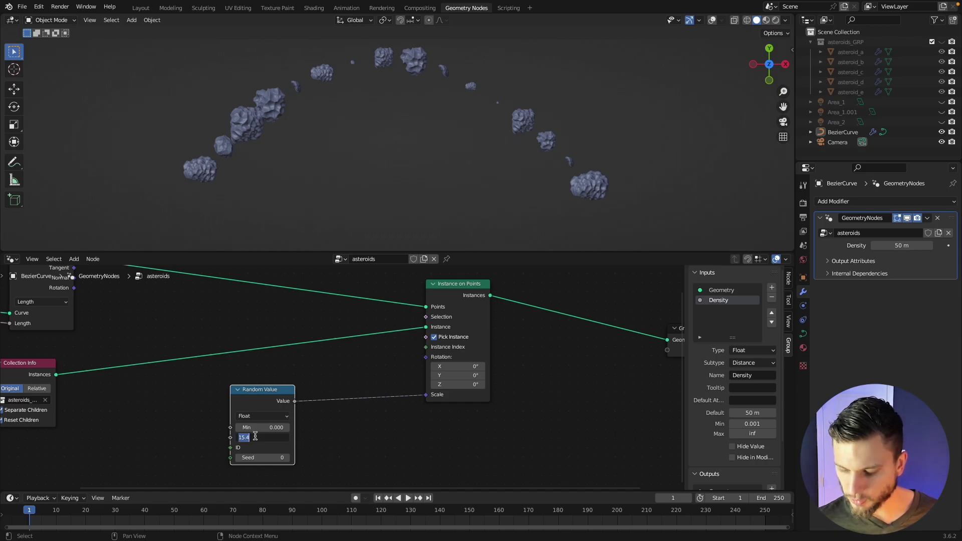
text(12)
key(Return)
scroll(400, 201, up, 2)
shift+middle_drag(413, 183, 381, 231)
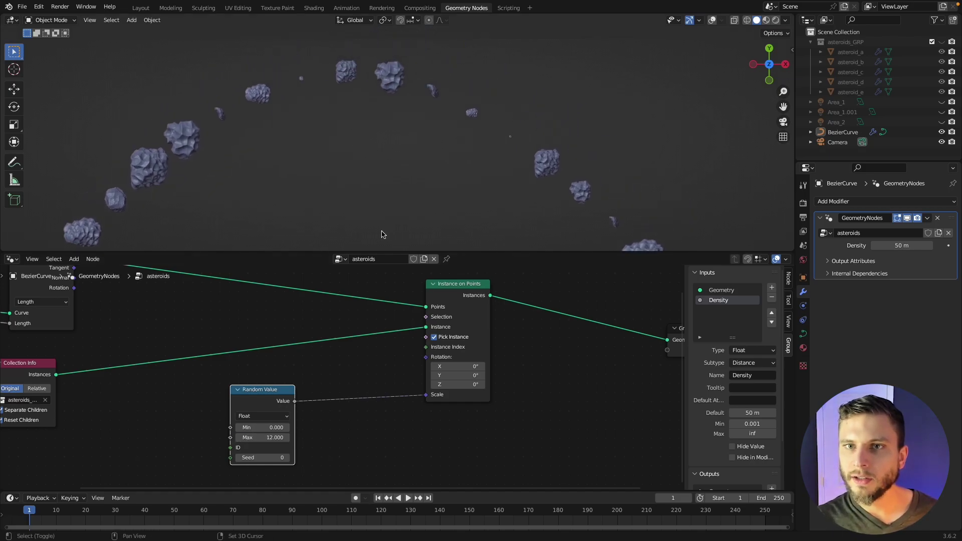
scroll(425, 213, down, 1)
shift+middle_drag(473, 199, 465, 178)
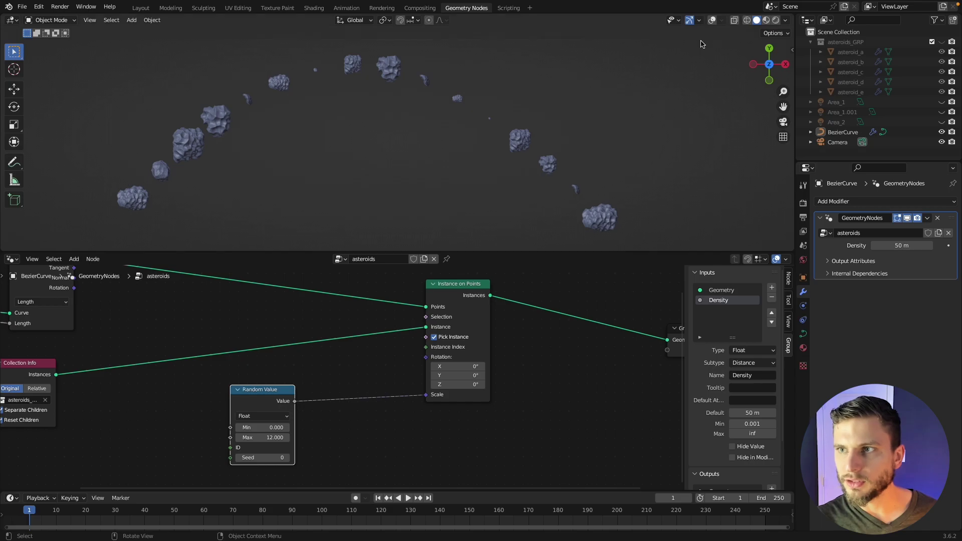
Show the viewport overlays, enter Edit Mode and move the arch's middle control point slightly up and toward positive X
click(711, 20)
key(Tab)
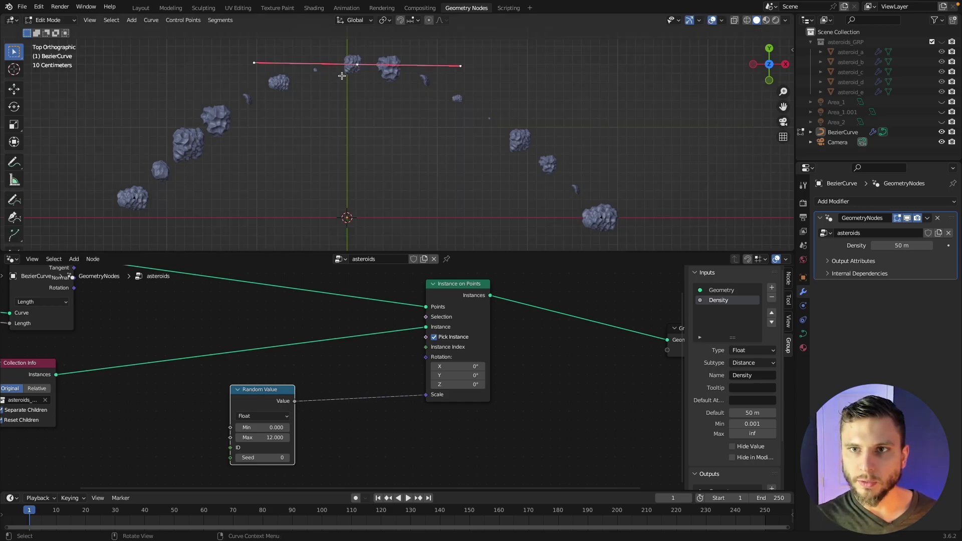
key(g)
click(362, 46)
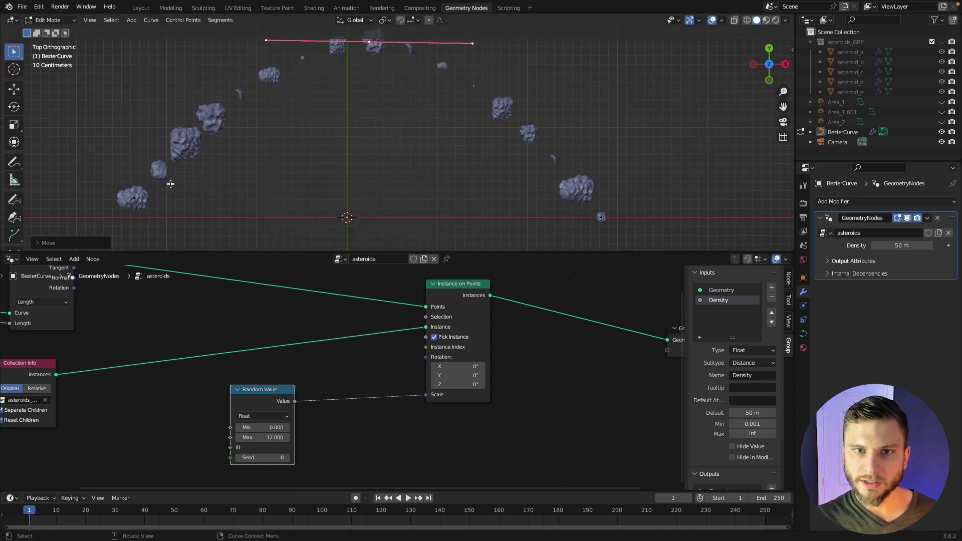
Move the arch's negative-X end control point outward, so that it ends a little above the X axis
click(128, 202)
key(g)
click(323, 225)
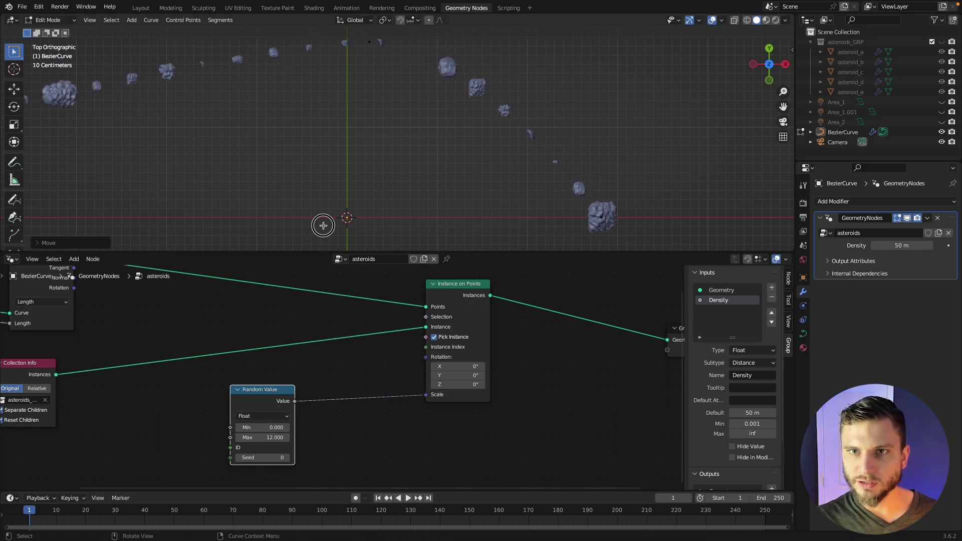
scroll(259, 157, down, 8)
key(g)
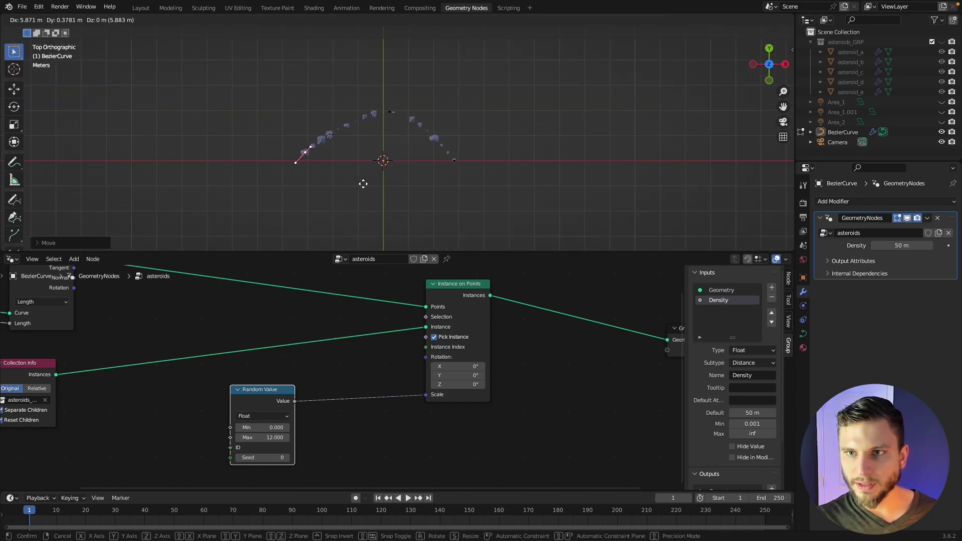
scroll(316, 206, up, 5)
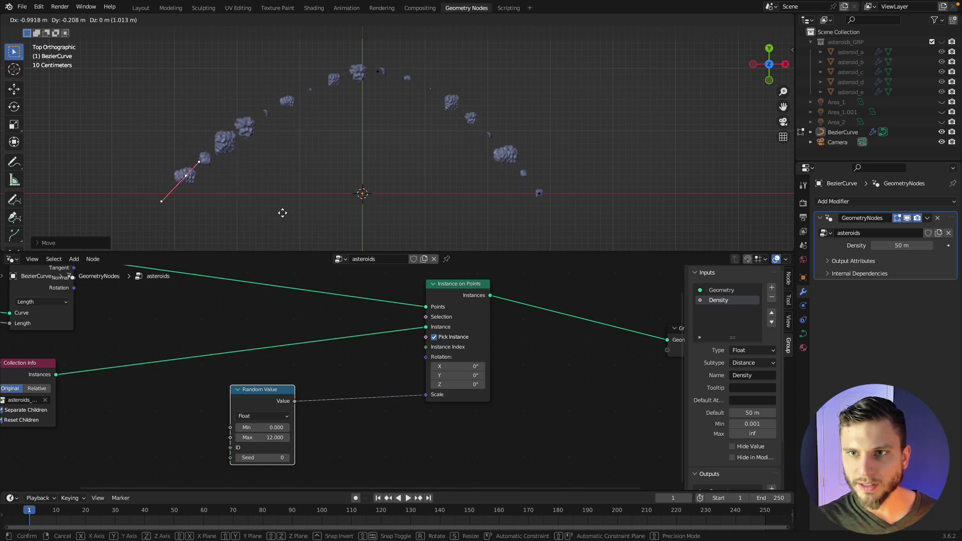
click(282, 213)
Move the arch's positive-X end control point outward by about 0.6 m and slightly up in the top view
click(539, 193)
key(g)
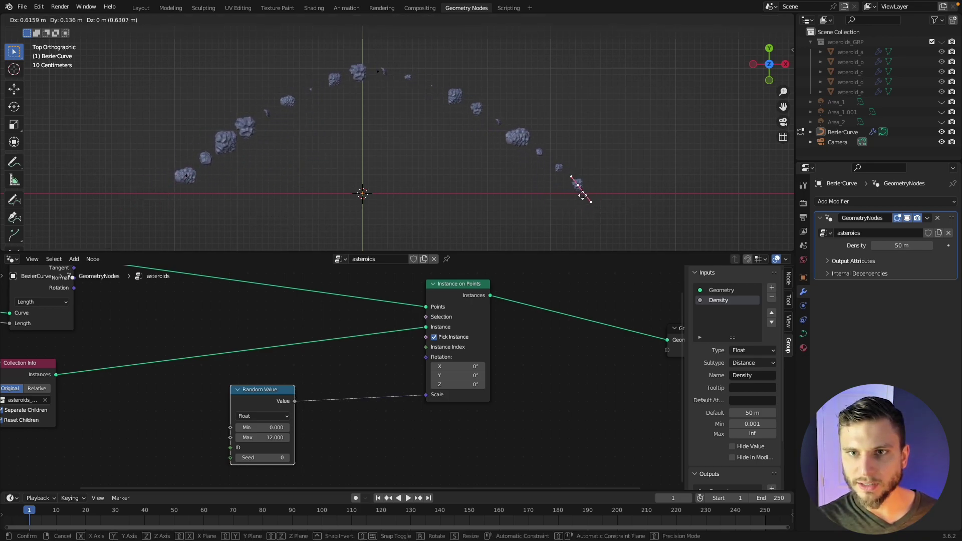
click(579, 196)
middle_drag(376, 144, 393, 153)
key(KP_7)
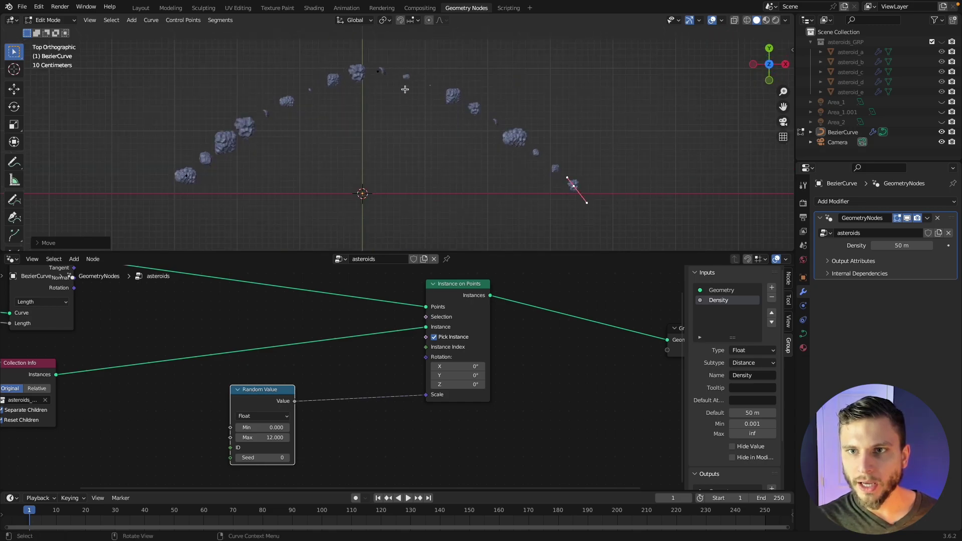
Move the Random Value node closer to Instance on Points and place a duplicate of it beside the original
shift+middle_drag(369, 184, 400, 196)
scroll(201, 387, down, 5)
middle_drag(193, 390, 218, 378)
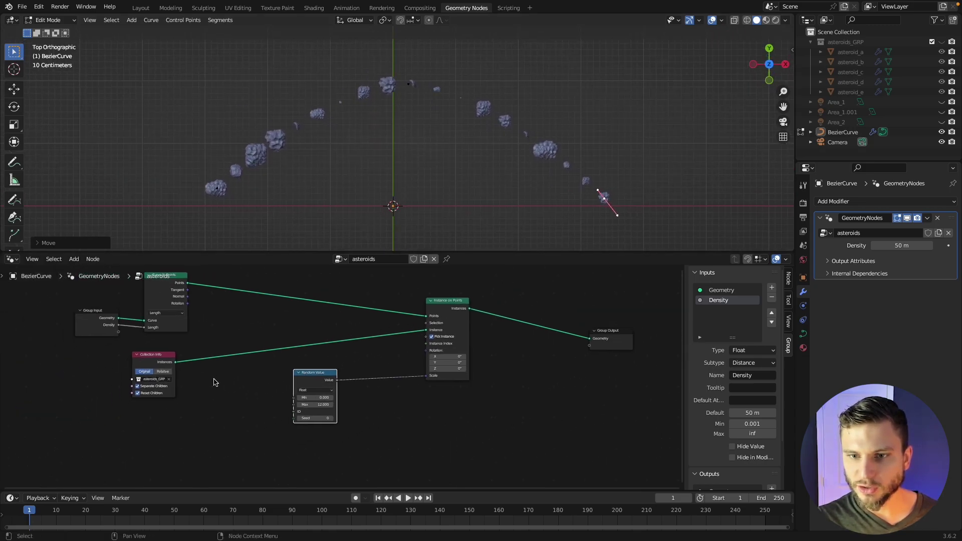
scroll(211, 383, up, 2)
drag(288, 380, 399, 396)
key(shift+d)
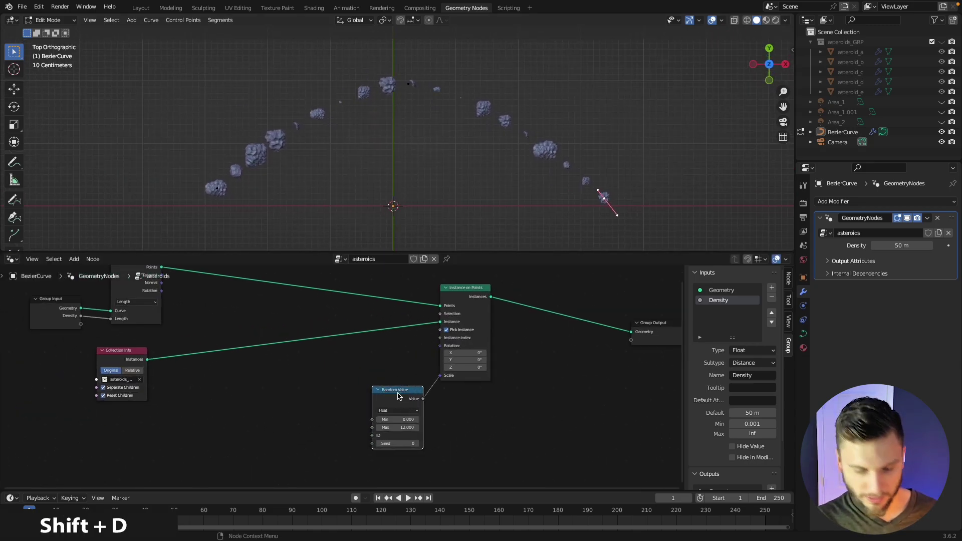
click(302, 363)
scroll(313, 375, up, 2)
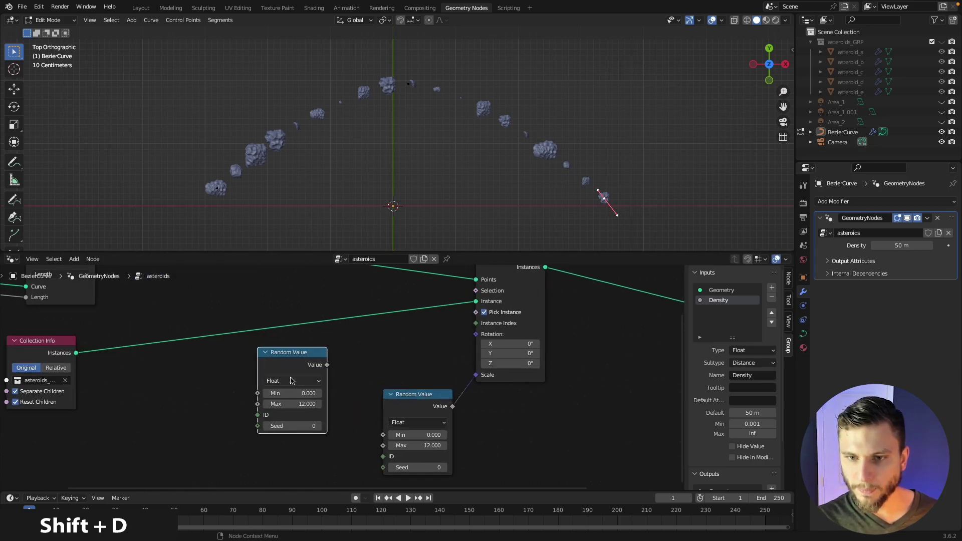
Set the duplicated Random Value node to Vector and connect its Value output to the Rotation input of Instance on Points
click(292, 381)
click(291, 414)
middle_drag(344, 414, 291, 366)
middle_drag(340, 326, 255, 360)
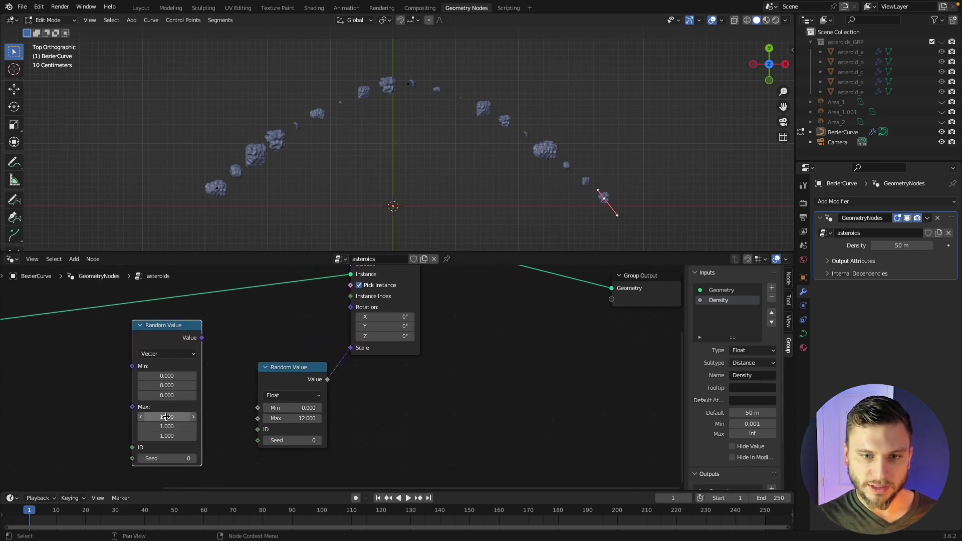
drag(202, 338, 354, 307)
Raise the vector Random Value node's Max to 233.4, 171.1 and 312.9 to randomize the asteroids' rotation
drag(157, 417, 193, 418)
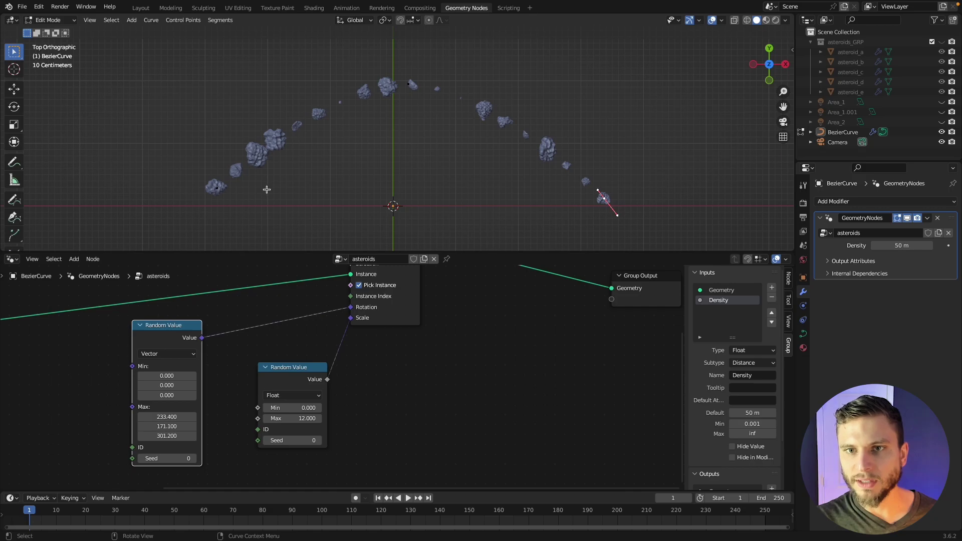
scroll(383, 110, up, 3)
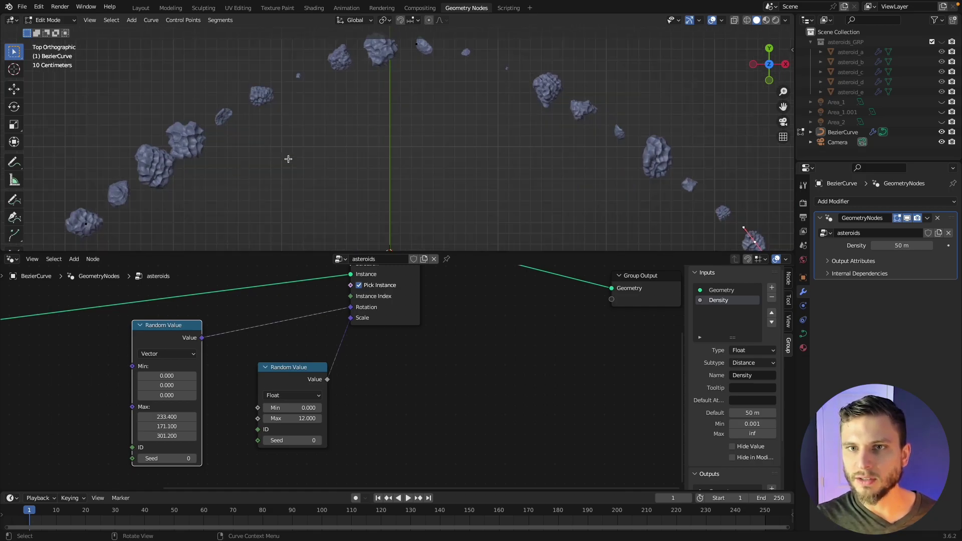
shift+middle_drag(464, 134, 394, 125)
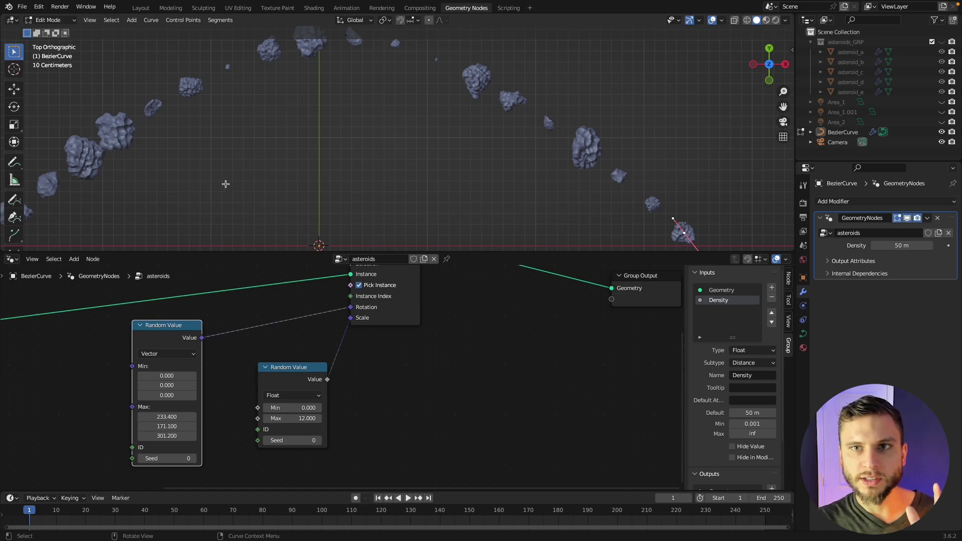
drag(167, 436, 177, 436)
scroll(329, 82, down, 4)
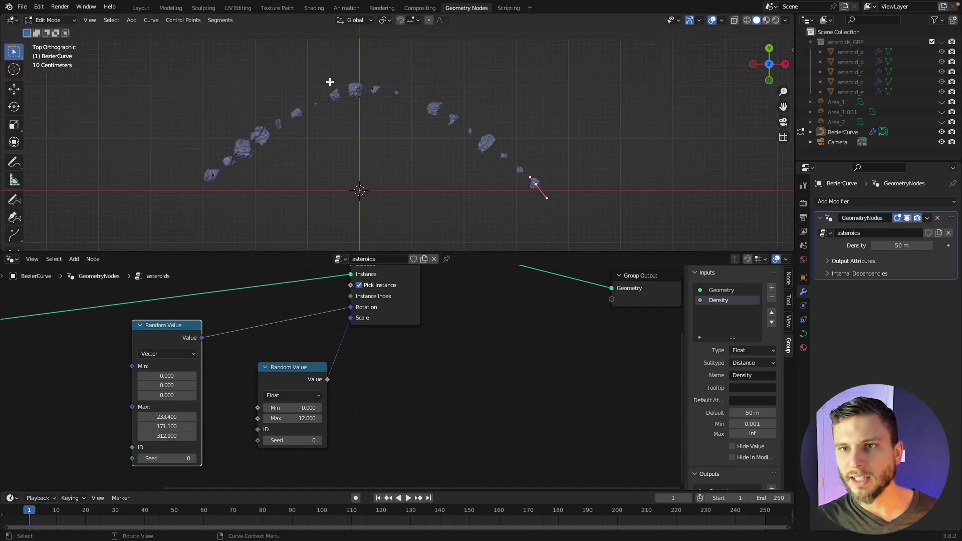
Move the curve's middle and negative-X end points upward, and extrude two more points from that end
scroll(190, 342, down, 3)
middle_drag(132, 356, 324, 354)
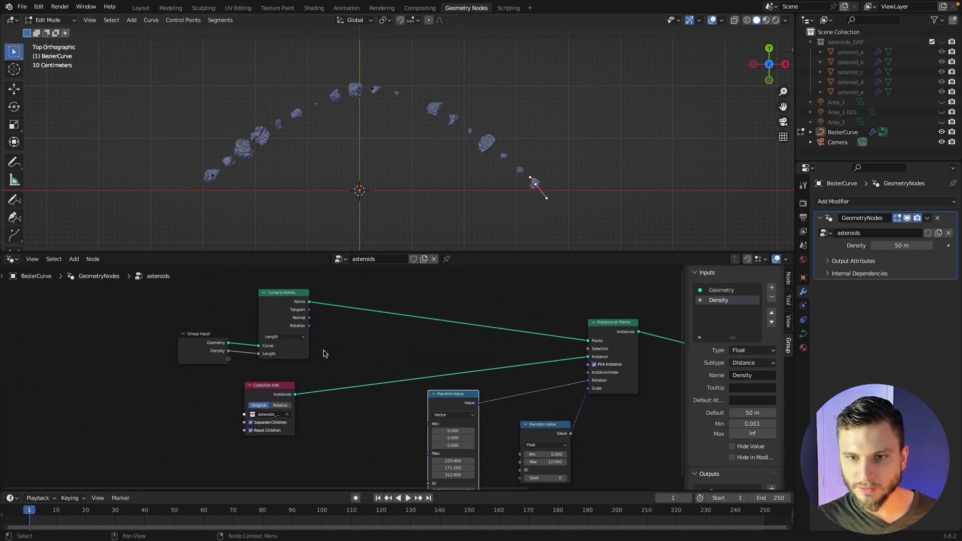
middle_drag(413, 350, 240, 353)
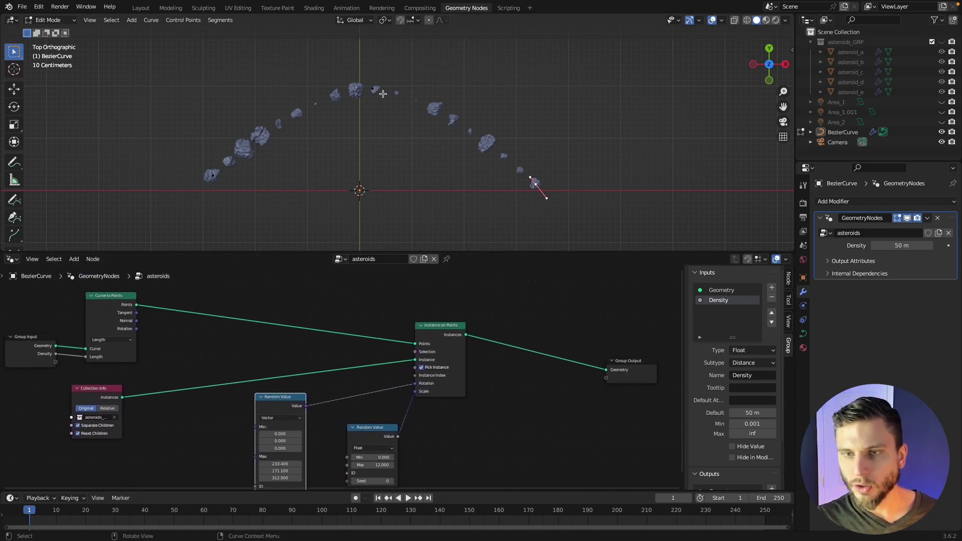
drag(379, 92, 383, 66)
mouse_move(214, 179)
mouse_down()
mouse_move(337, 182)
mouse_move(222, 164)
mouse_up()
key(e)
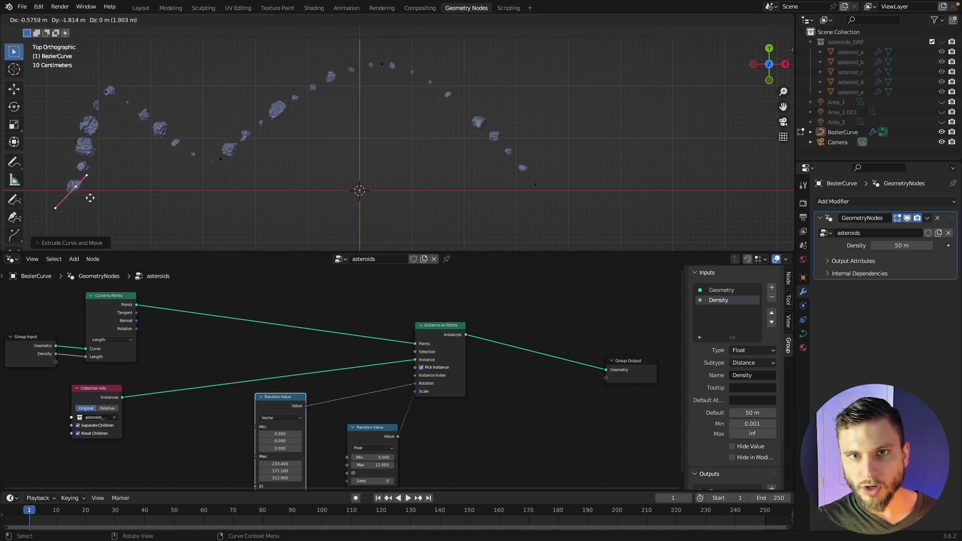
click(78, 189)
Delete all control points of the Bezier curve
key(a)
key(x)
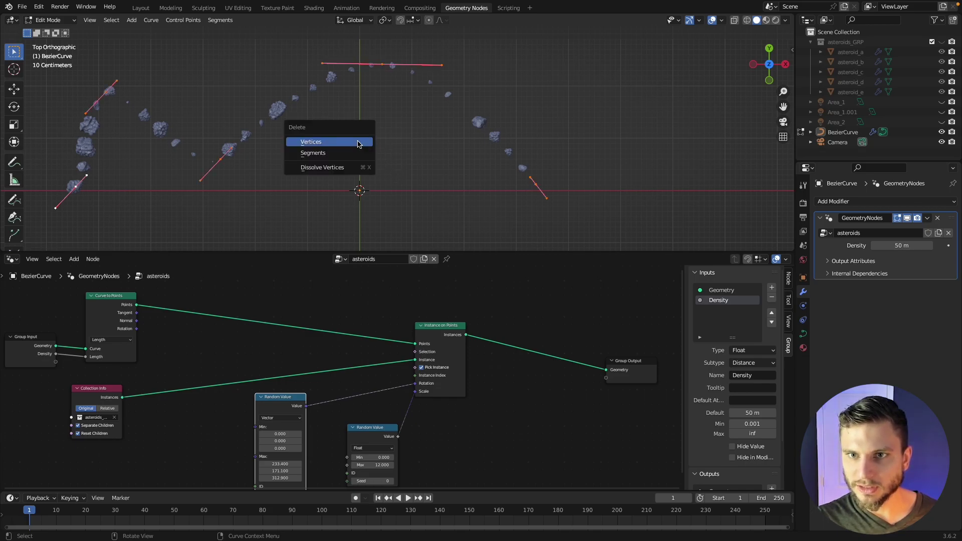
click(359, 144)
Draw a freehand Bezier arch over the origin with the curve Draw tool, plus a smaller curve inside its positive-X half
click(13, 162)
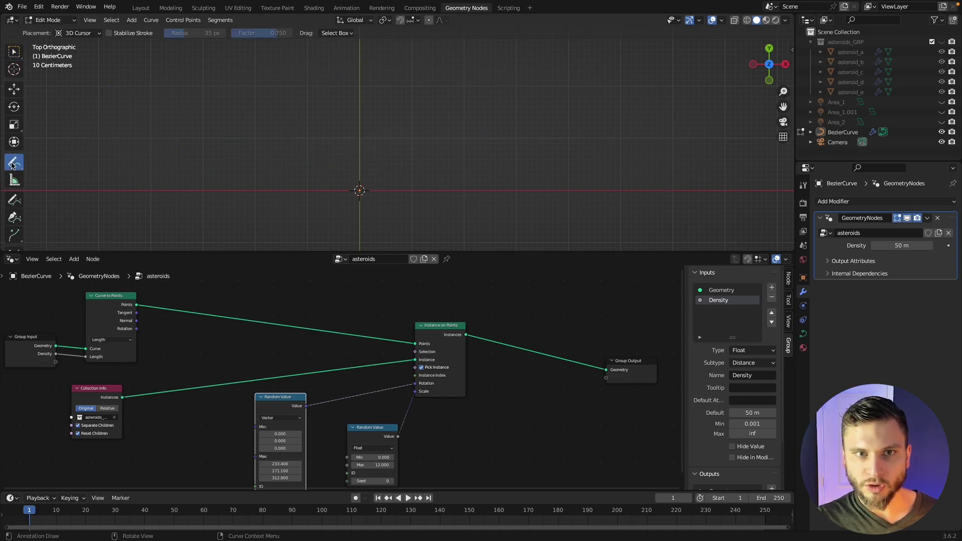
mouse_move(162, 176)
mouse_down()
mouse_move(369, 100)
mouse_move(521, 167)
mouse_up()
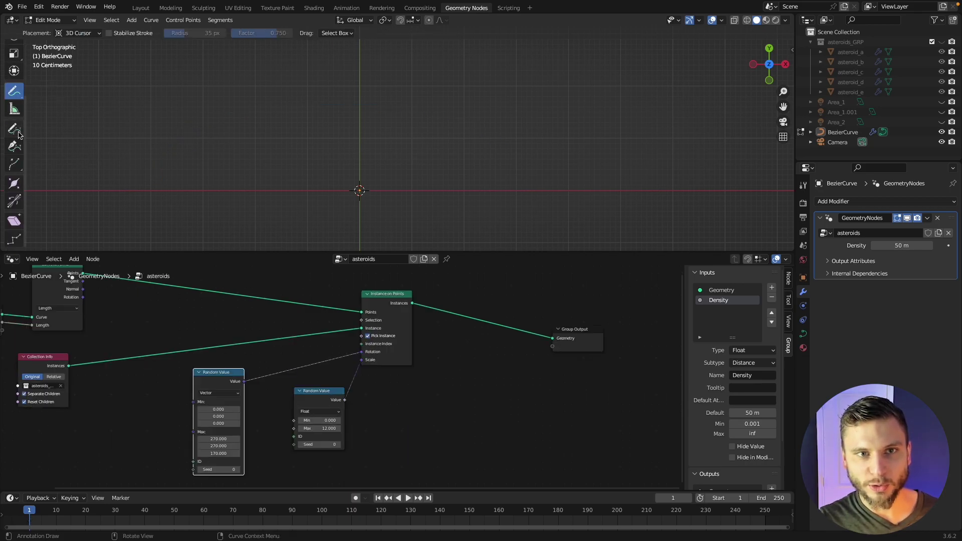
click(14, 129)
mouse_move(175, 195)
mouse_down()
mouse_move(516, 90)
mouse_move(591, 181)
mouse_up()
key(ctrl+z)
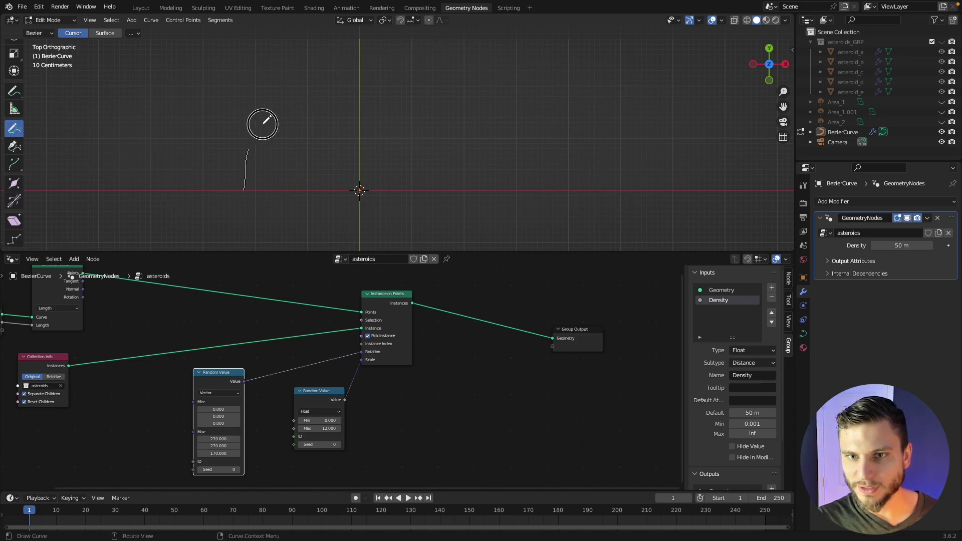
mouse_move(262, 123)
mouse_down()
mouse_move(522, 181)
mouse_move(533, 198)
mouse_up()
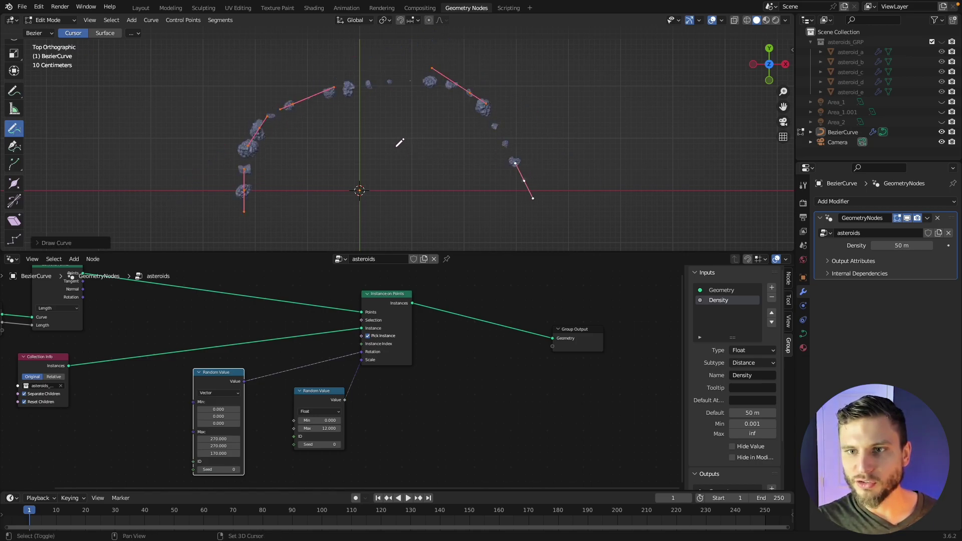
middle_drag(400, 143, 422, 138)
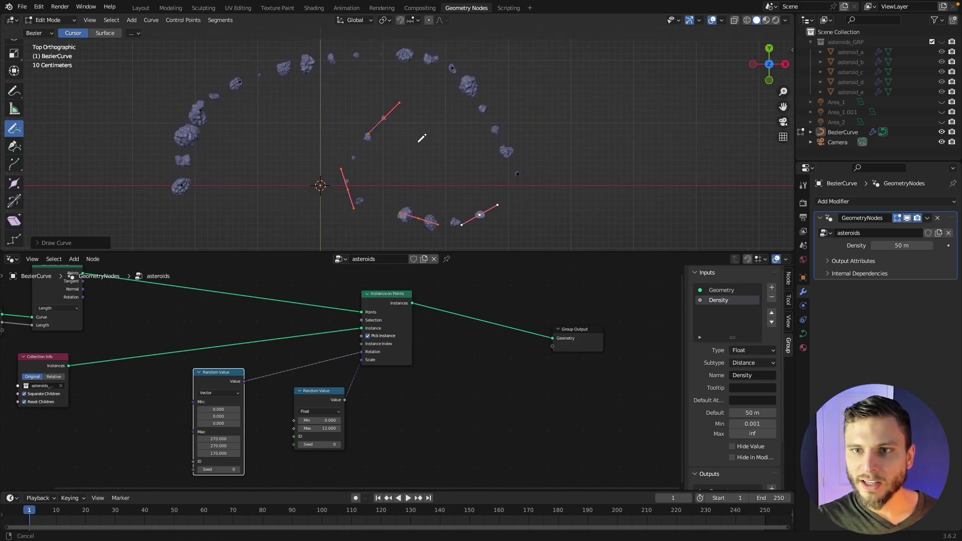
Move the Group Output node farther from Instance on Points, and draw another small curve from negative X past the origin
key(Home)
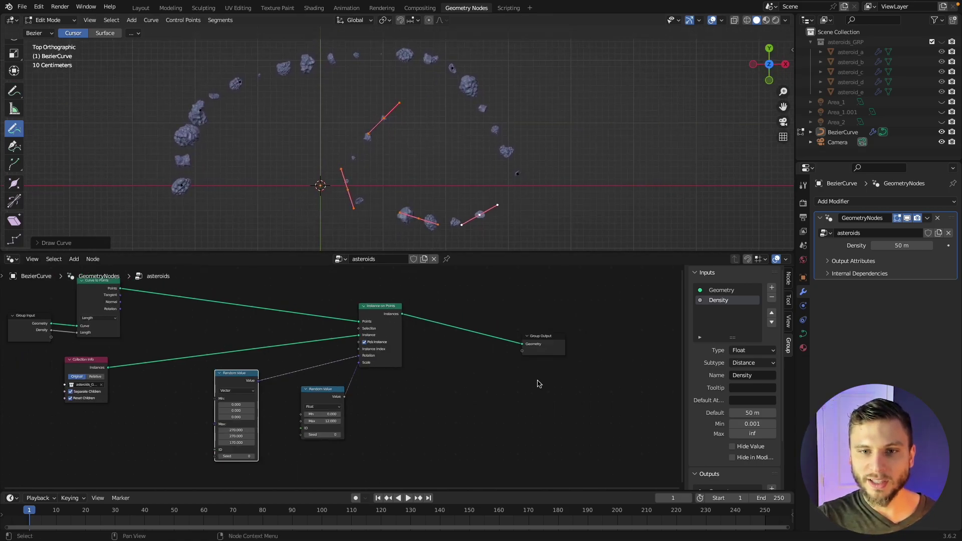
drag(534, 365, 631, 341)
middle_drag(267, 331, 203, 303)
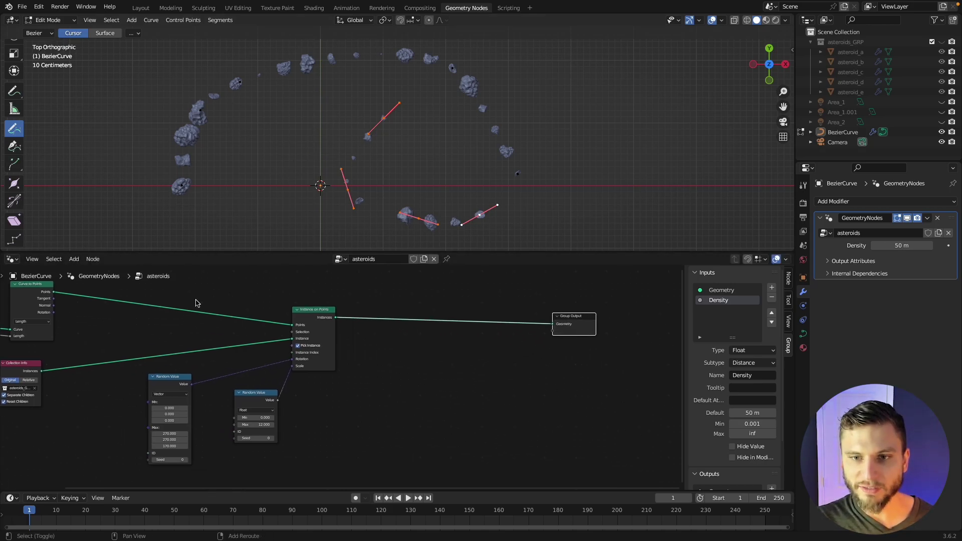
scroll(232, 327, down, 2)
drag(250, 156, 345, 185)
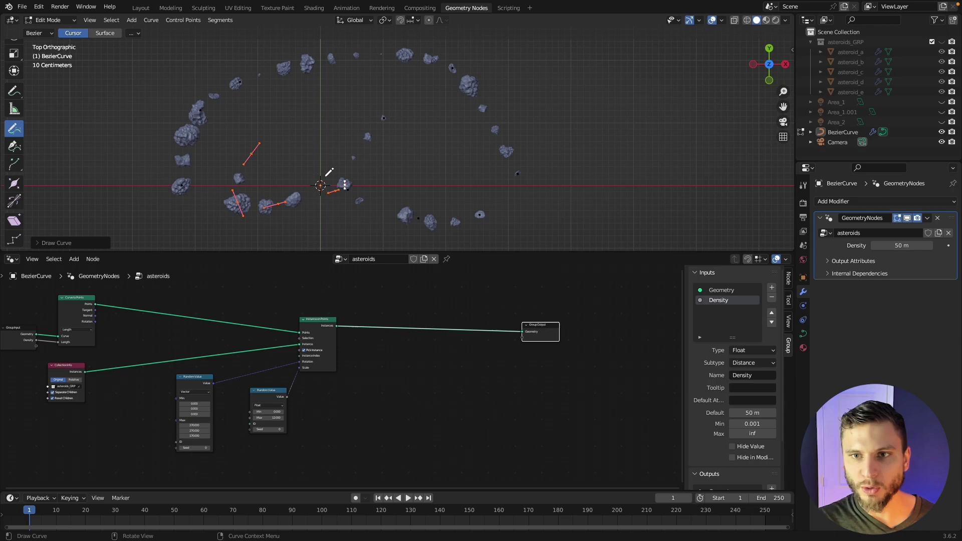
Add a Simulation Zone and place it below the link between Instance on Points and Group Output
mouse_move(344, 331)
middle_down()
mouse_move(311, 332)
mouse_move(389, 336)
middle_up()
scroll(390, 336, up, 1)
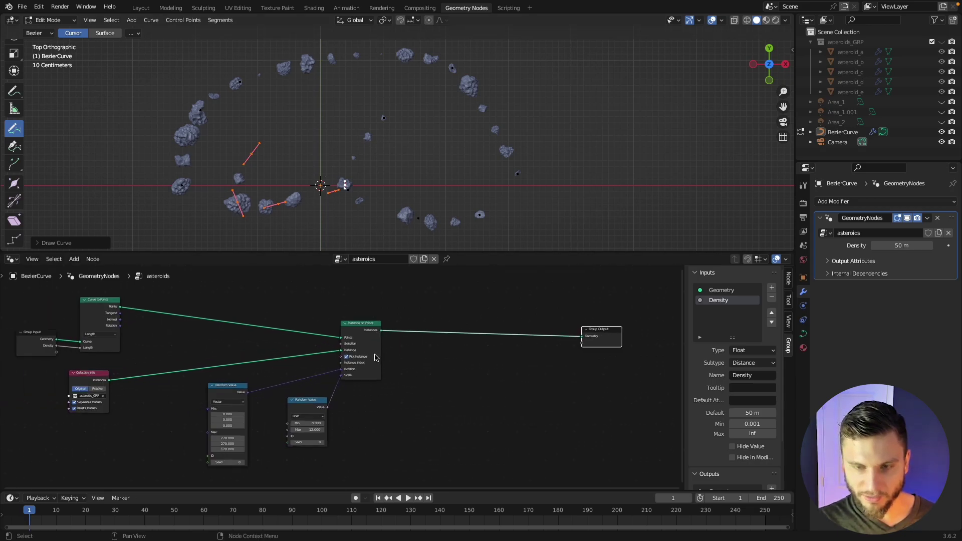
key(shift+a)
text(si)
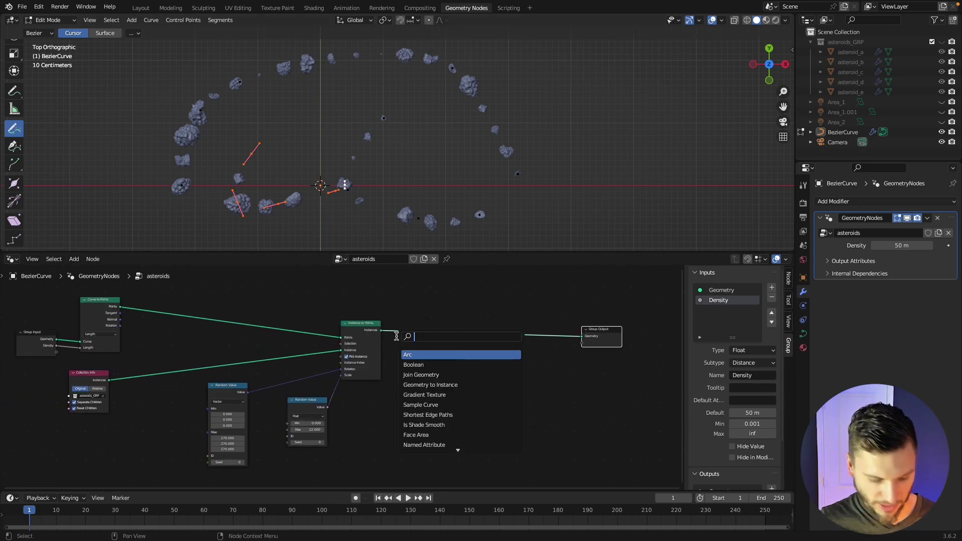
text(mula)
key(Return)
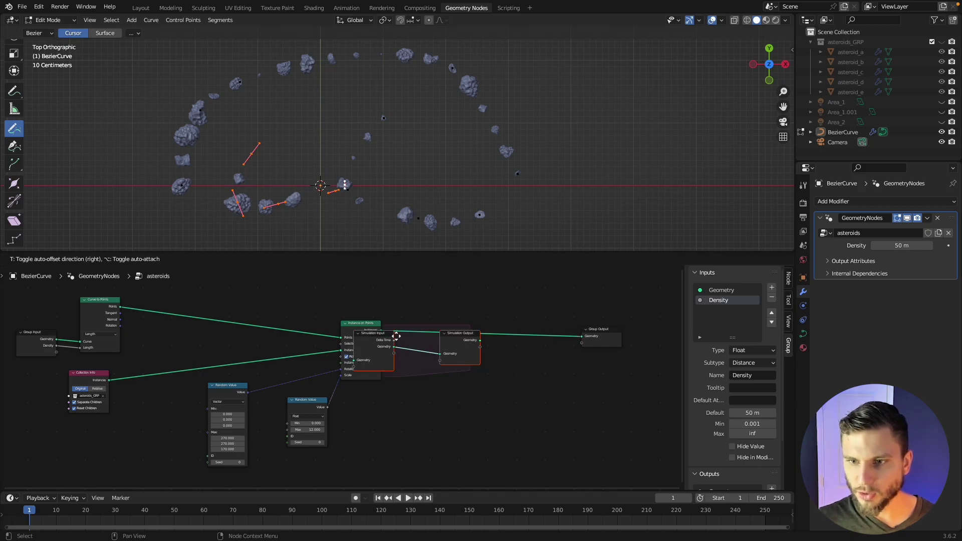
click(467, 381)
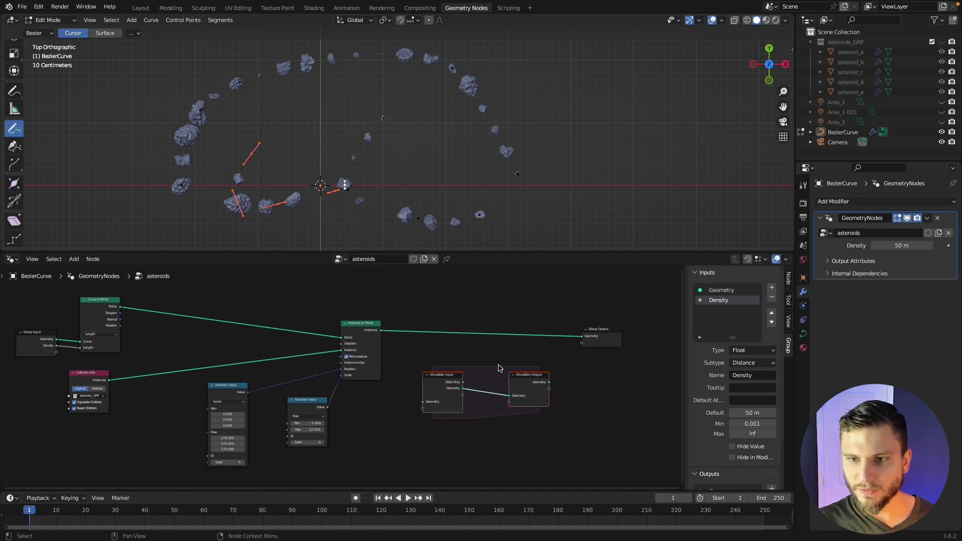
Connect the Instances output to the Simulation Input's Geometry and the Simulation Output's Geometry to the Group Output
scroll(513, 365, up, 3)
middle_drag(509, 359, 393, 348)
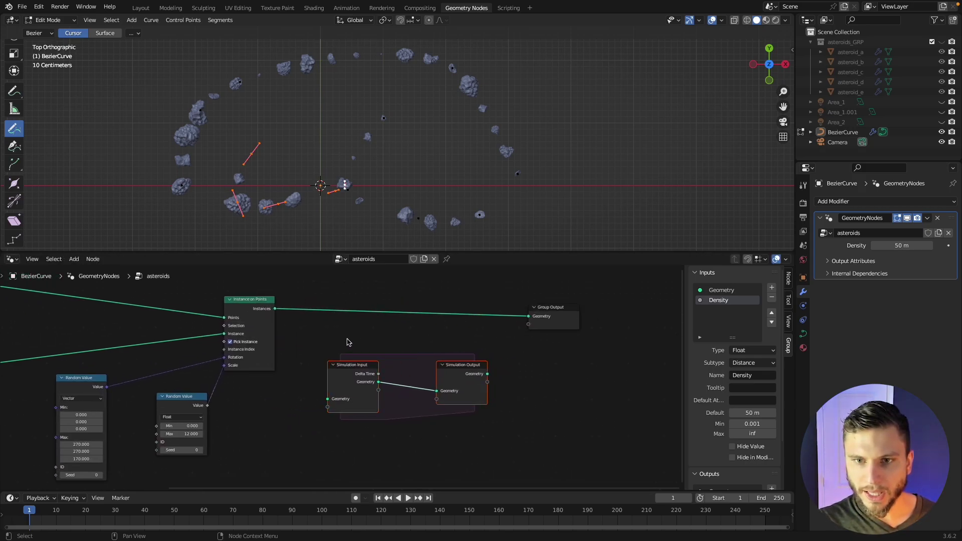
drag(276, 309, 327, 400)
middle_drag(489, 427, 412, 438)
scroll(392, 433, up, 1)
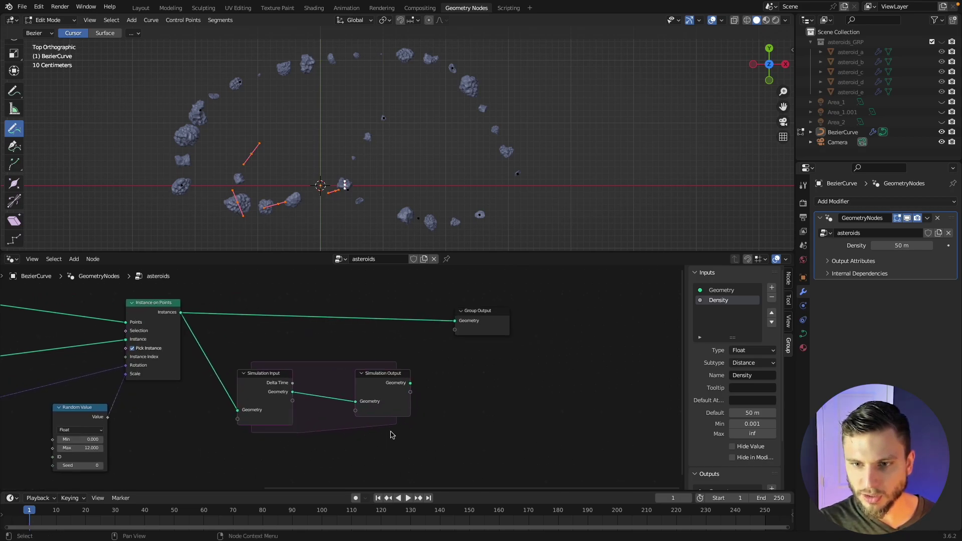
drag(411, 383, 455, 321)
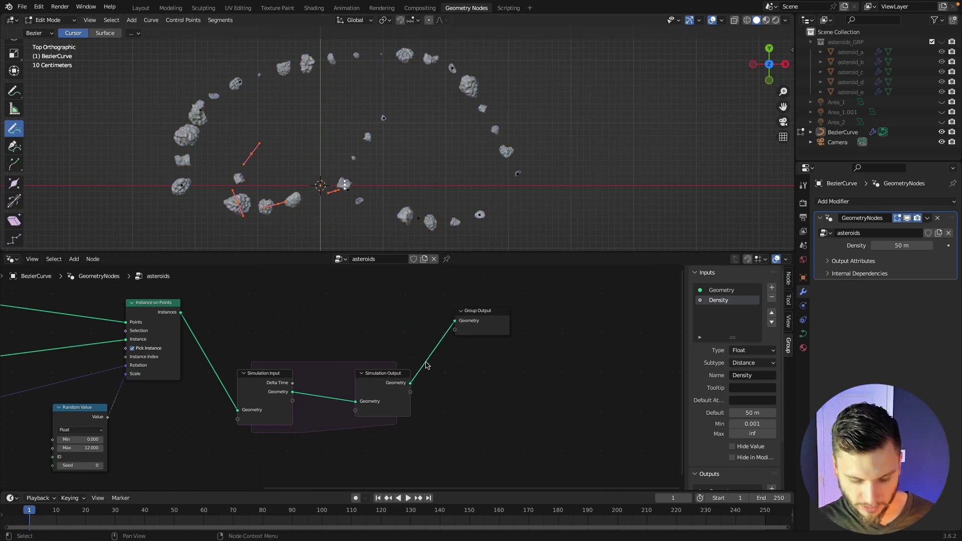
Insert a Set Material node between the Simulation Output and the Group Output
scroll(448, 366, up, 1)
key(shift+a)
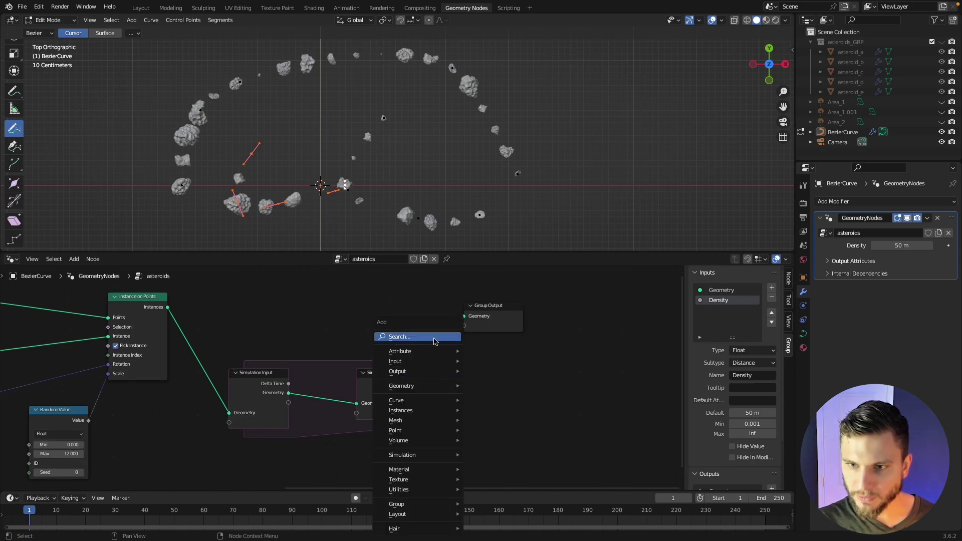
text(mater)
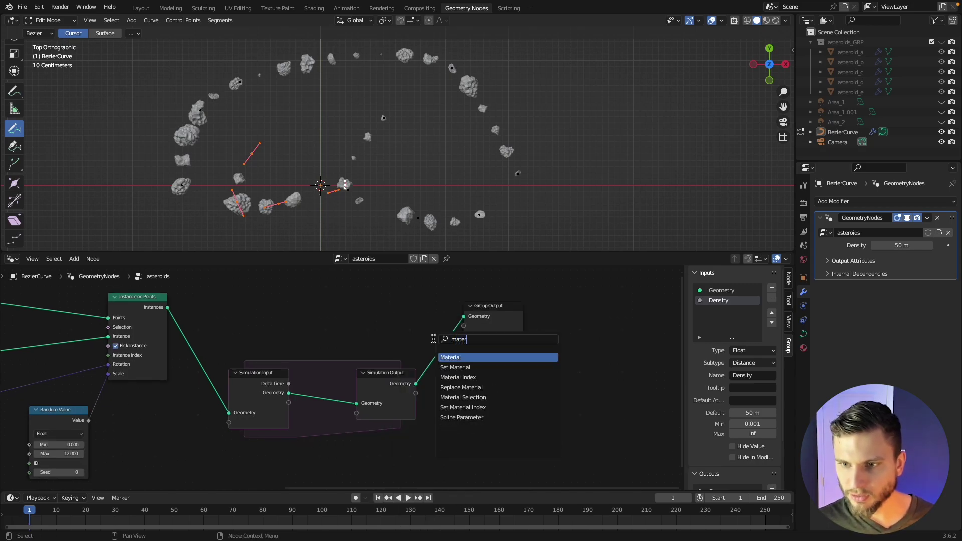
key(Down)
key(Return)
click(450, 339)
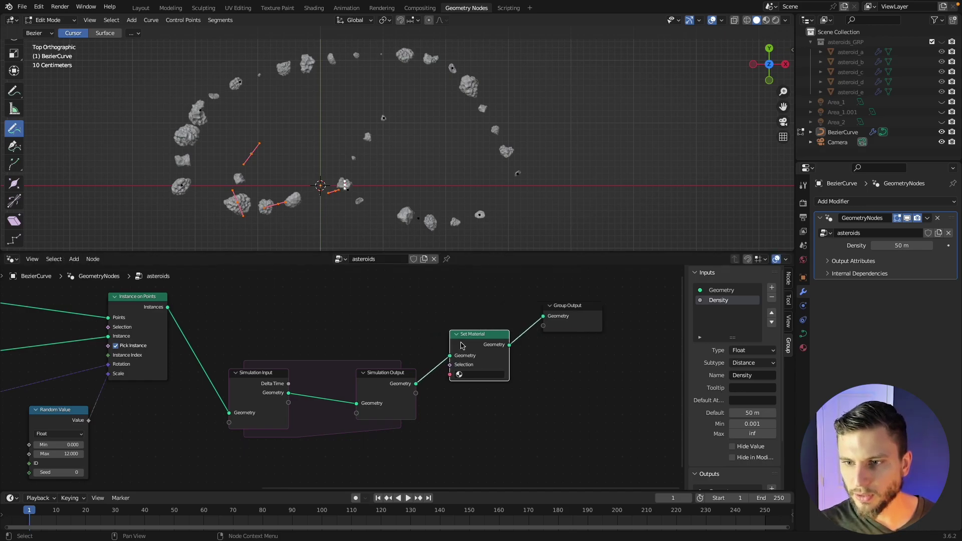
Assign the existing asteroid material to the Set Material node
click(476, 375)
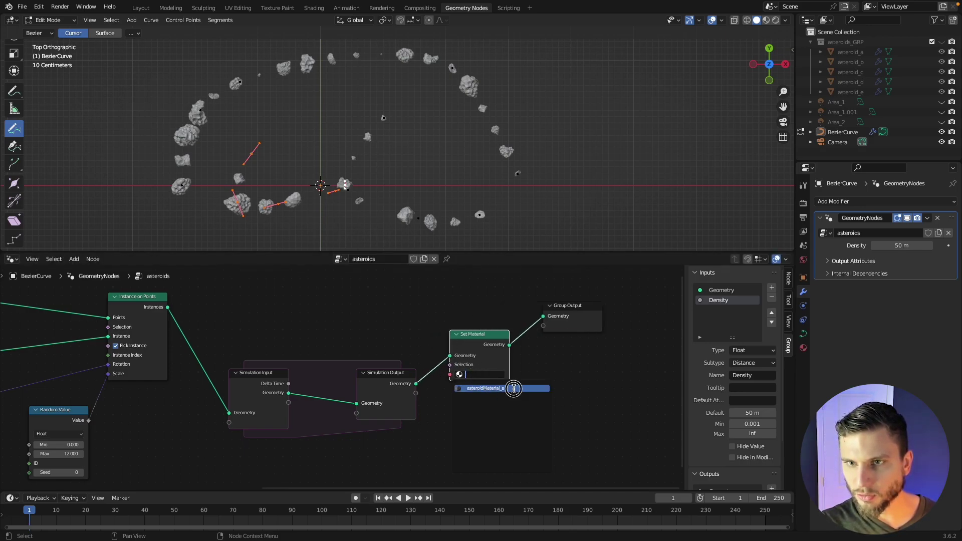
click(513, 388)
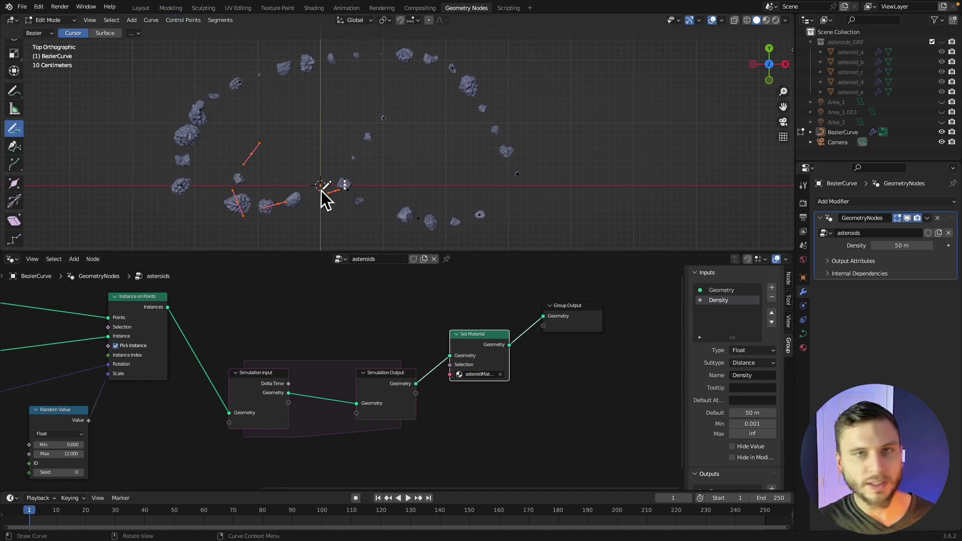
Move the Simulation Input and Simulation Output nodes farther apart and insert a Rotate Instances node on the link between them
scroll(341, 376, up, 1)
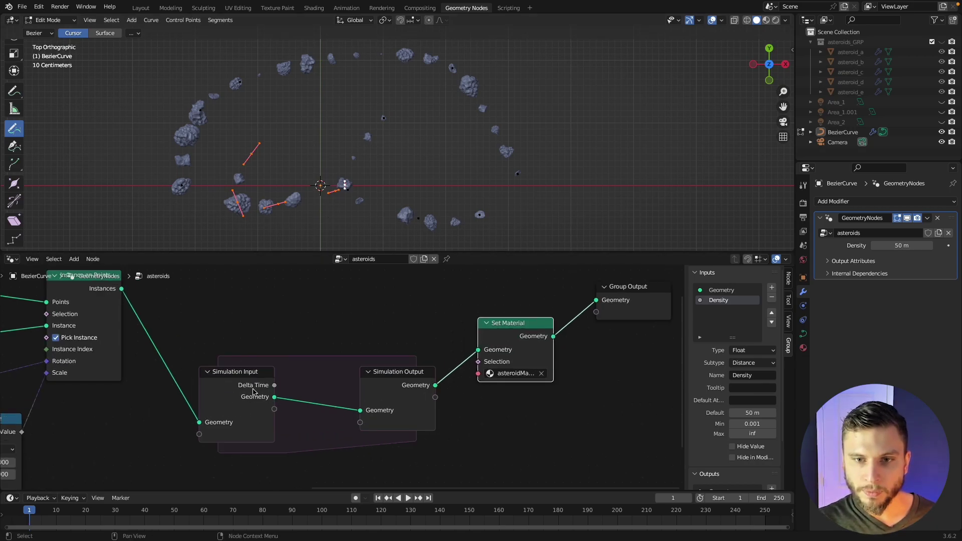
drag(253, 392, 216, 390)
drag(389, 372, 401, 362)
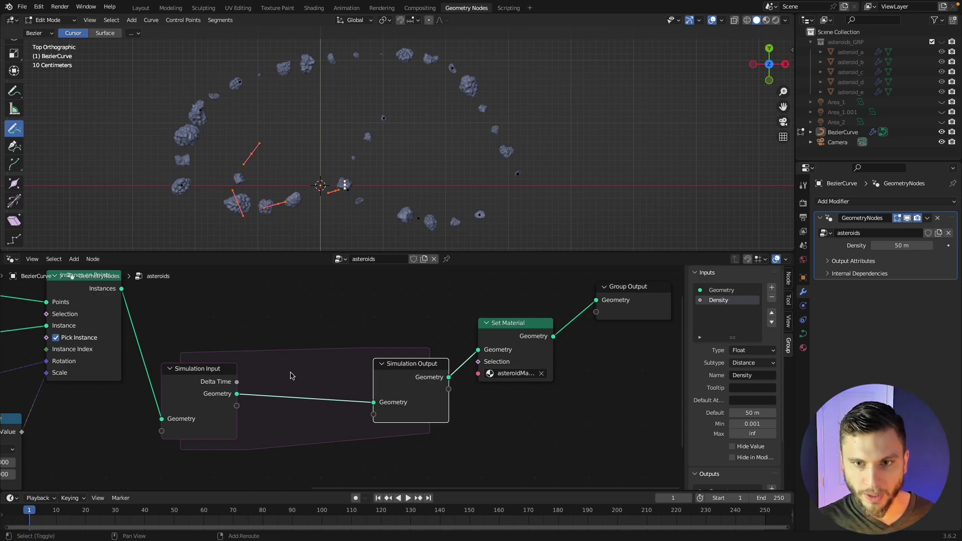
key(shift+a)
click(268, 336)
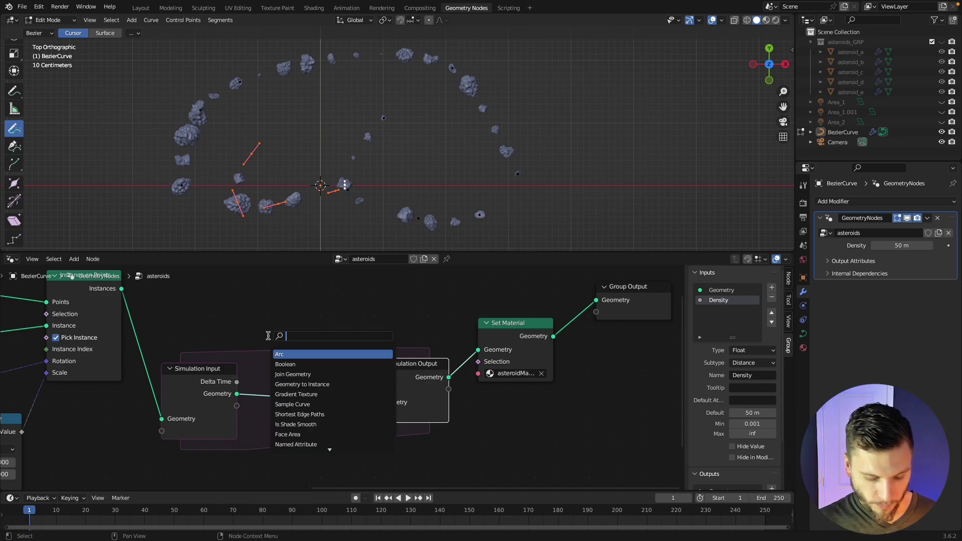
text(rotat)
key(Down)
key(Down)
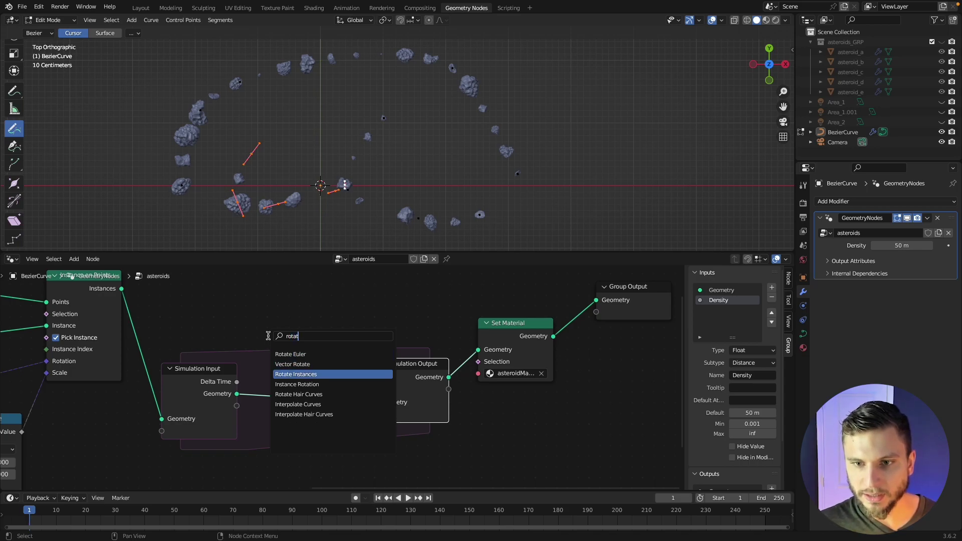
key(Down)
key(Up)
key(Return)
click(340, 412)
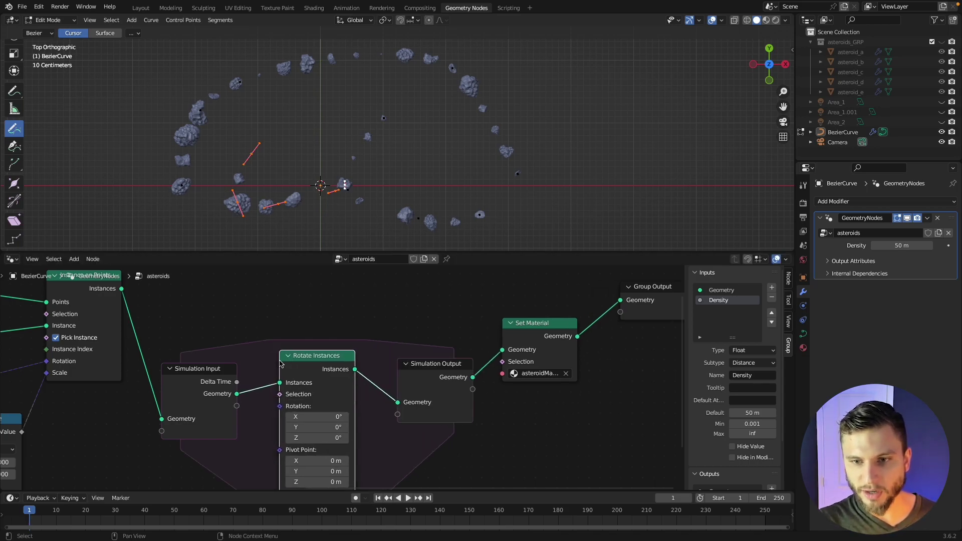
Play the animation to check the asteroids' motion, stop it, and return to the first frame
click(408, 498)
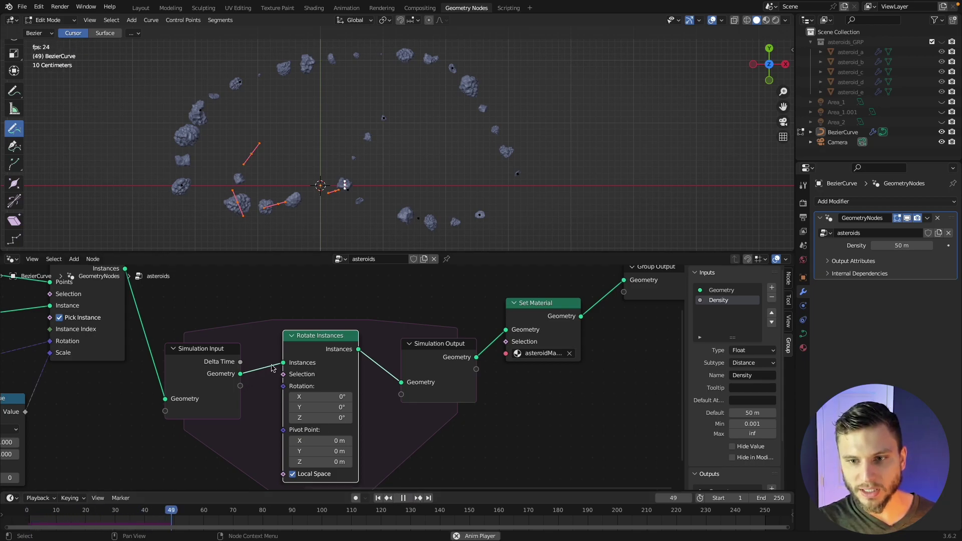
click(404, 498)
click(378, 498)
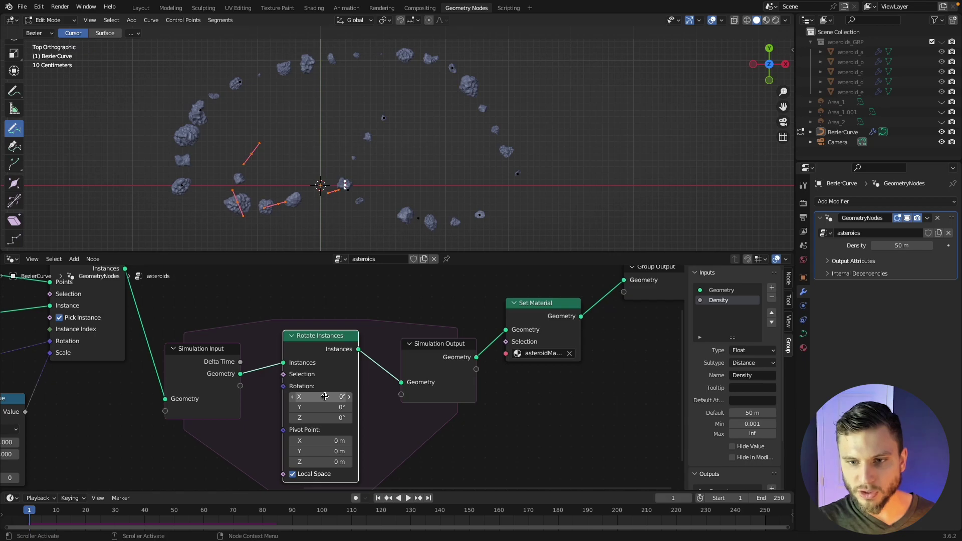
Try a Rotate Instances X rotation of 1°, play the animation in an angled perspective view, and return to the first frame
click(325, 396)
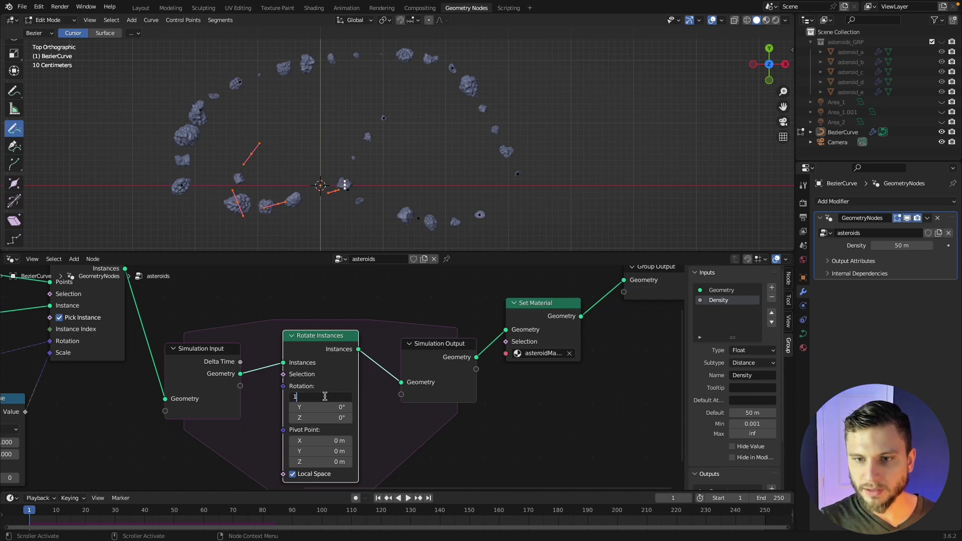
key(Return)
click(410, 498)
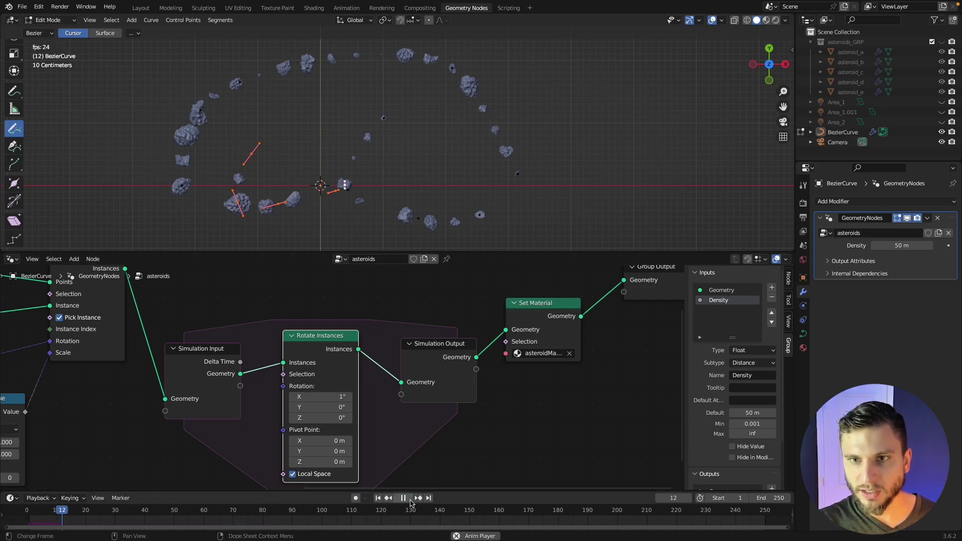
scroll(318, 134, up, 3)
middle_drag(363, 102, 362, 80)
middle_drag(380, 139, 379, 127)
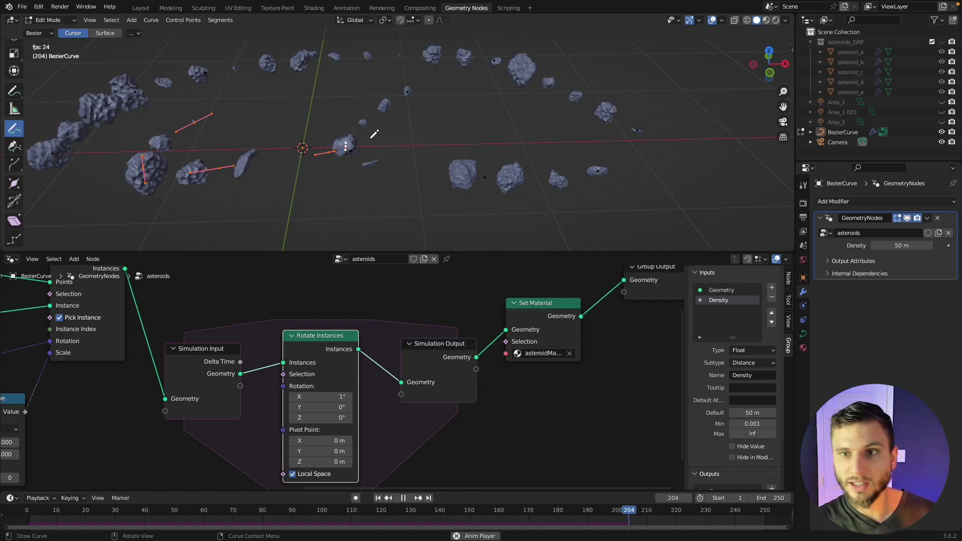
scroll(496, 439, down, 1)
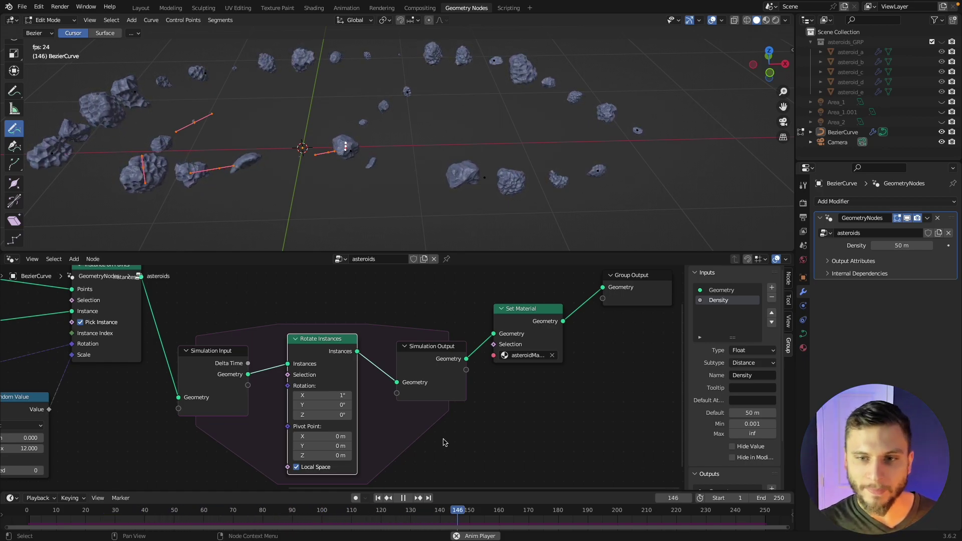
click(403, 497)
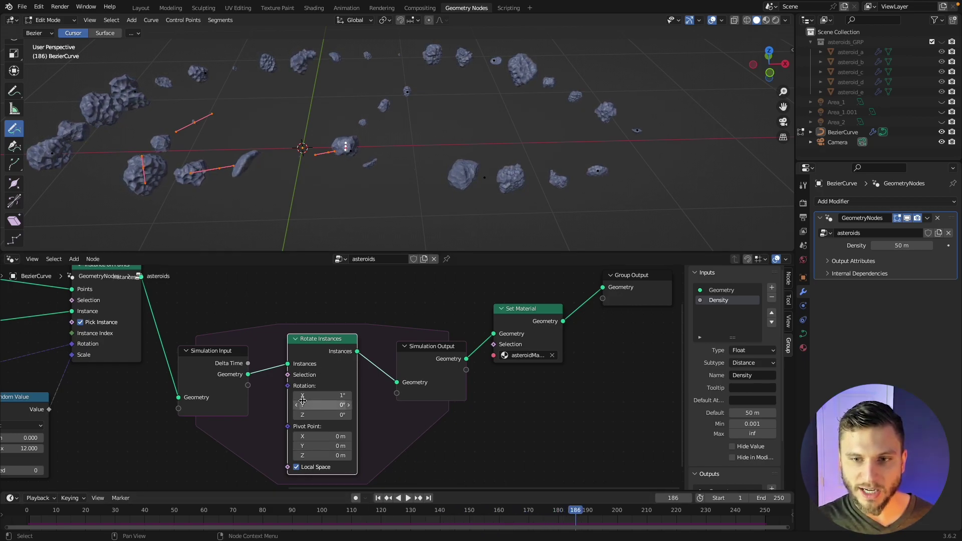
click(377, 498)
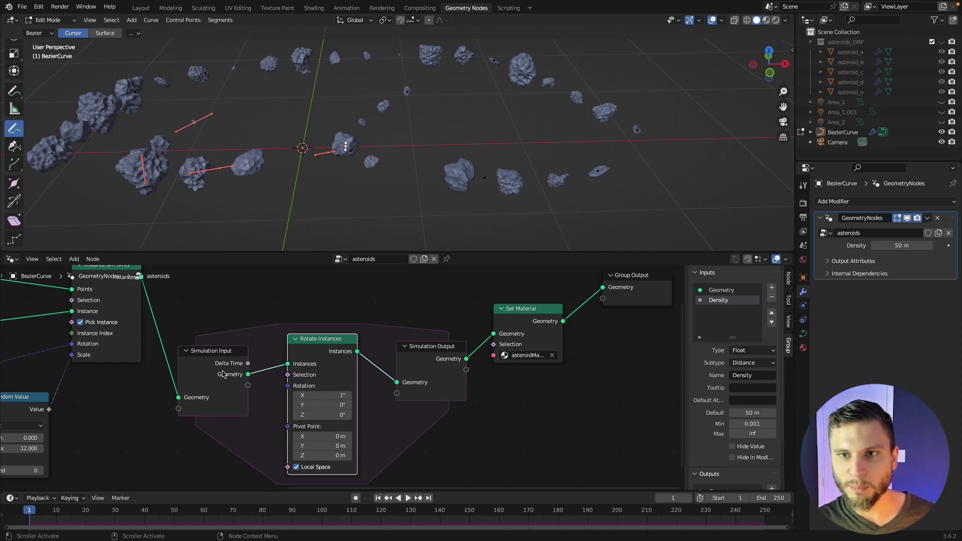
Set the Rotate Instances rotation to X 2.5°, Y 0.5° and Z 1°, and play the animation
click(315, 397)
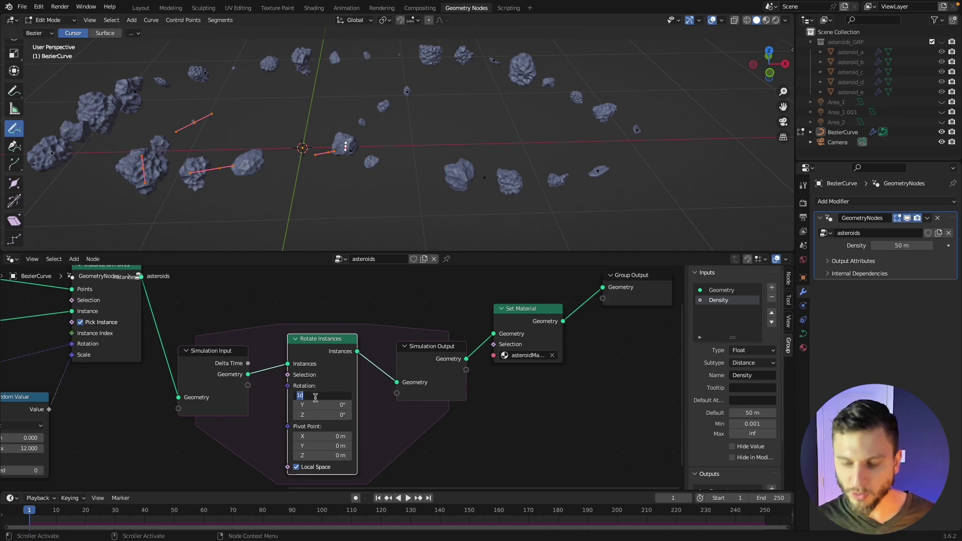
text(0)
key(Tab)
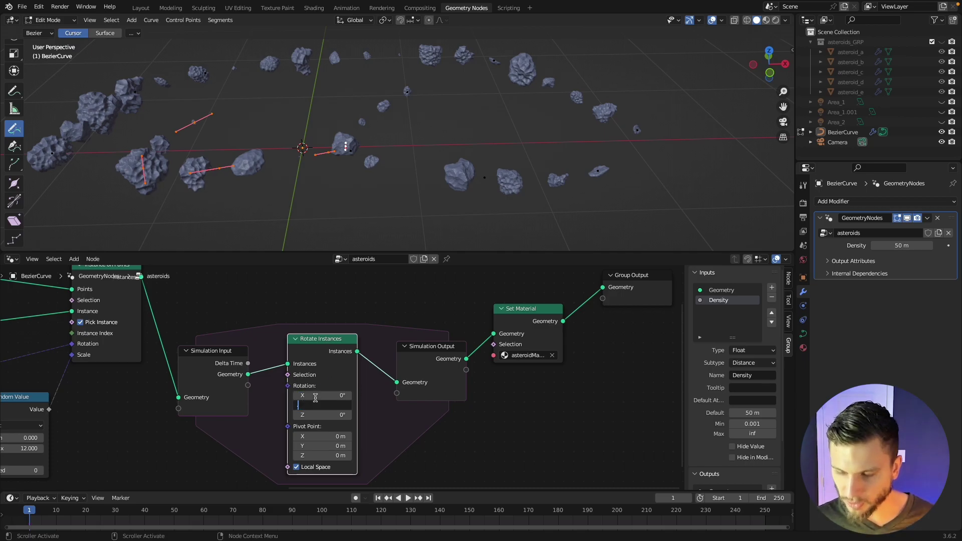
text(.5)
key(Tab)
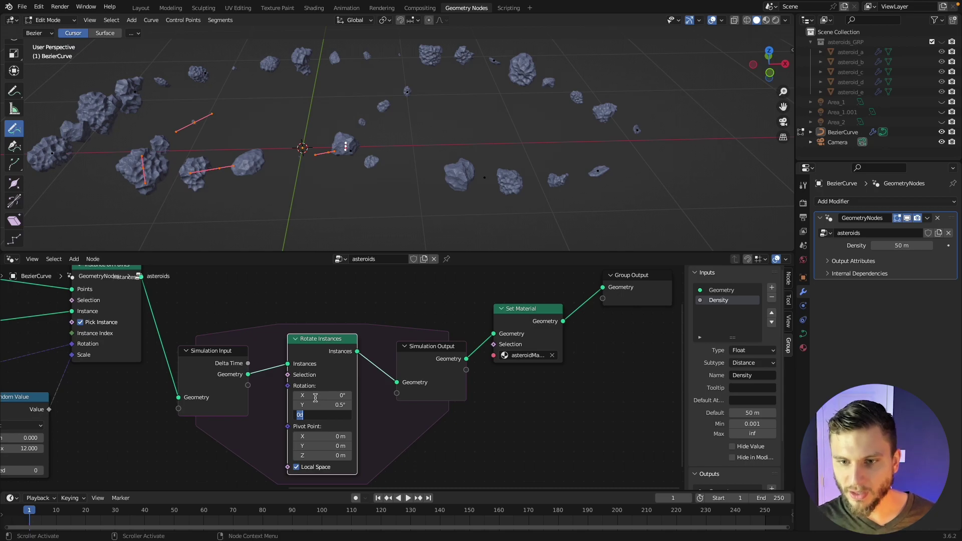
text(1)
key(Return)
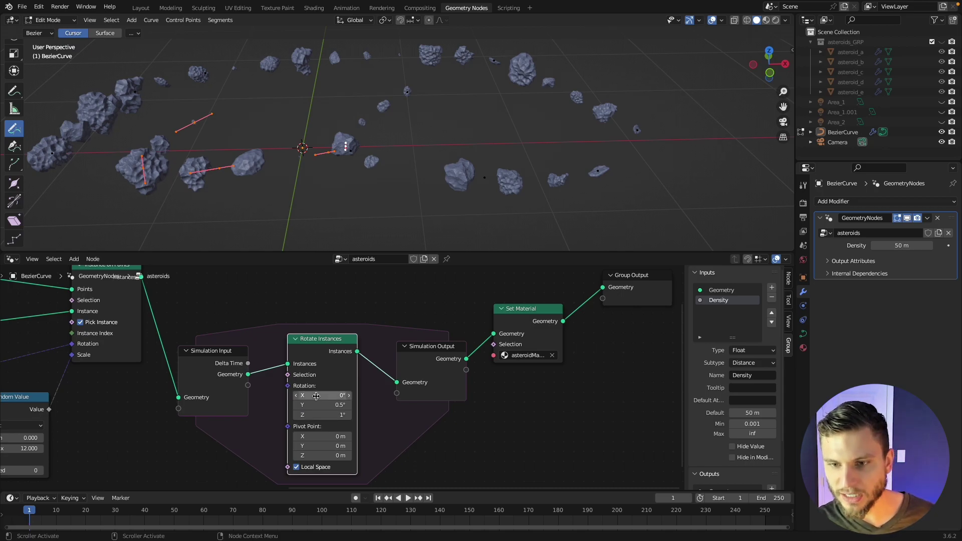
click(317, 397)
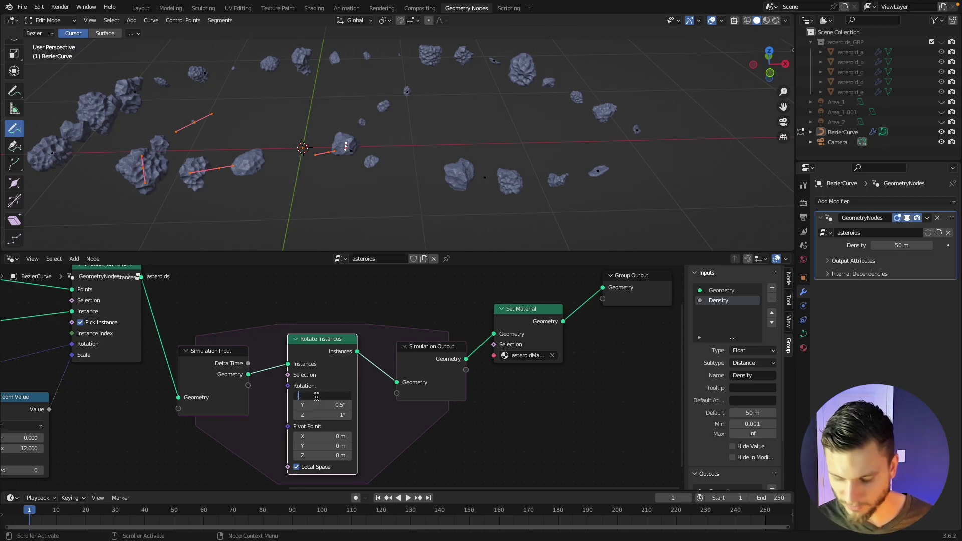
text(2.5)
key(Return)
key(space)
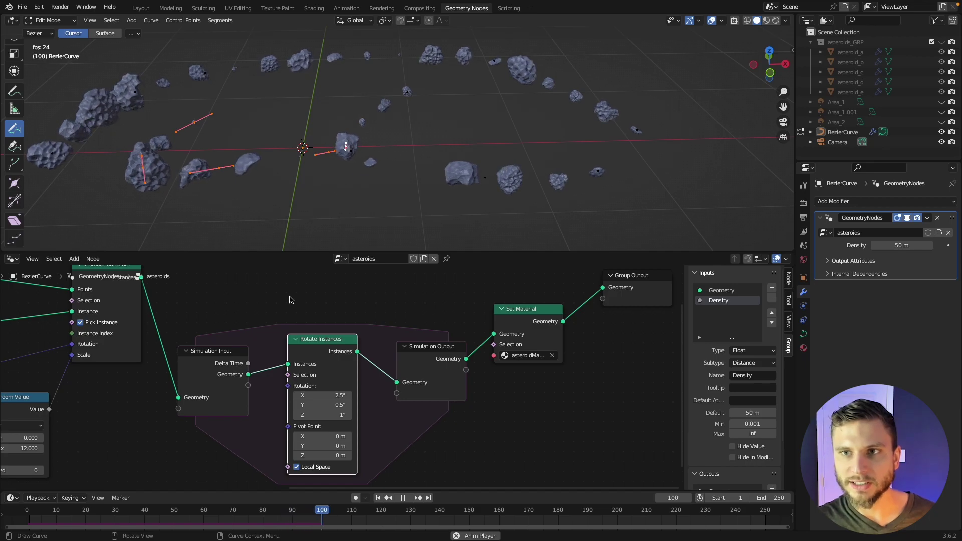
Expose the Rotation of Rotate Instances as a modifier input by linking it to a new Group Input socket
scroll(266, 381, down, 1)
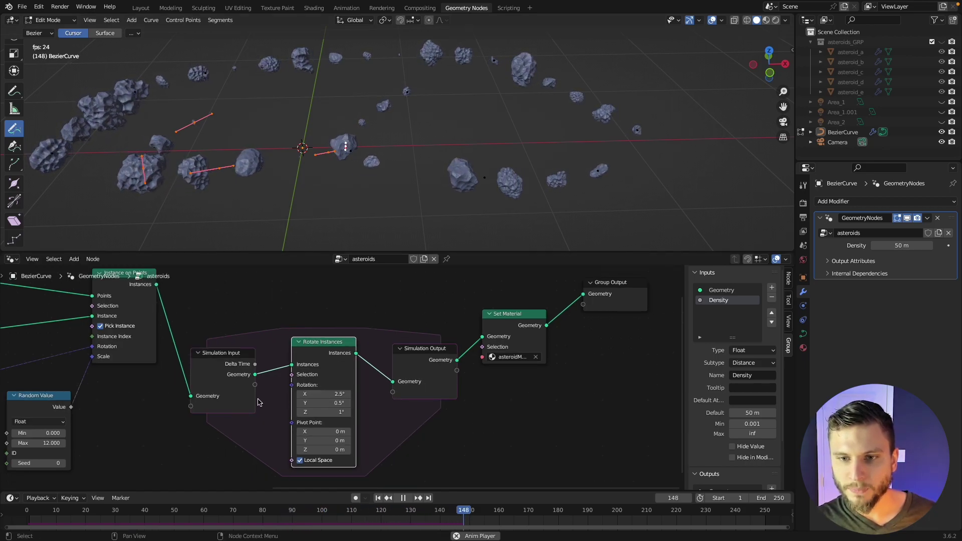
middle_drag(259, 403, 381, 399)
scroll(389, 397, down, 1)
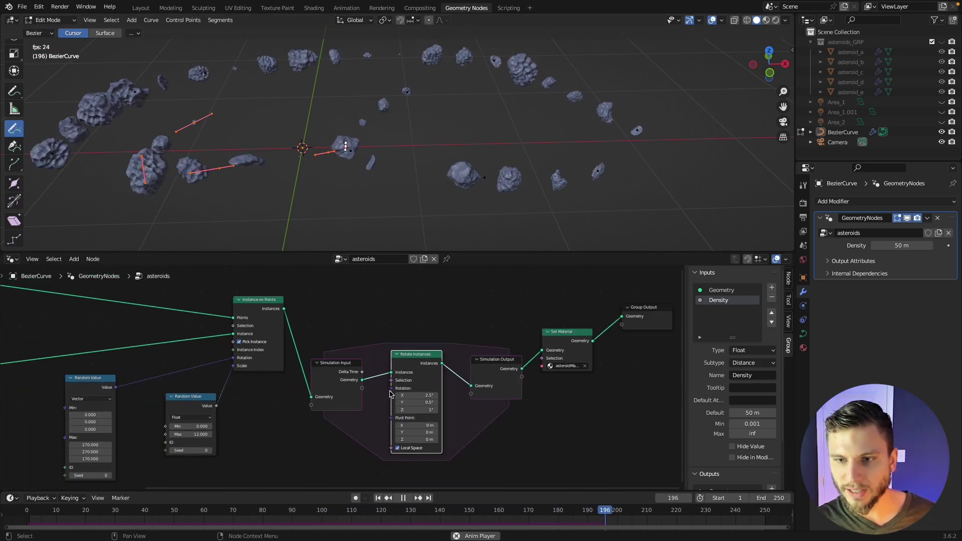
drag(391, 389, 254, 344)
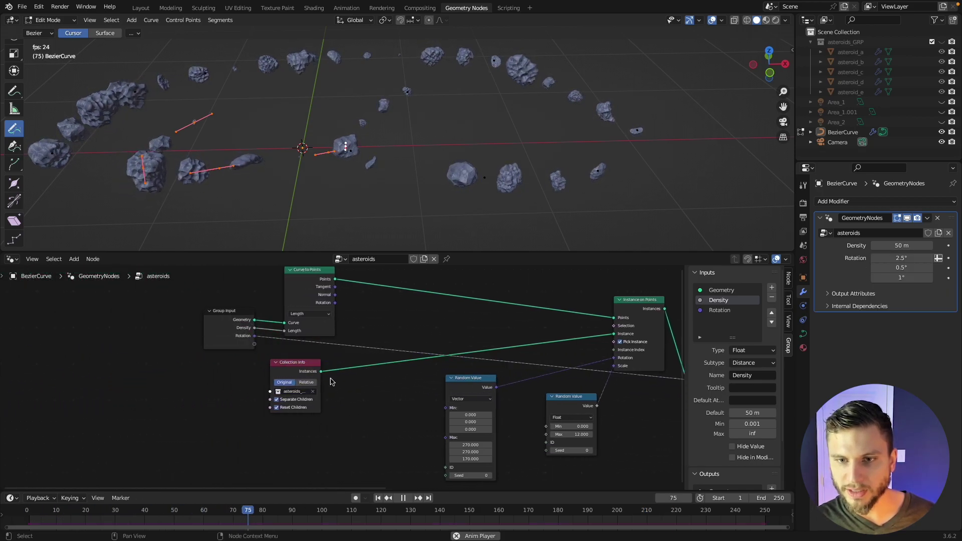
Rename the node group's Rotation input as AnimRotation
middle_drag(330, 382, 176, 383)
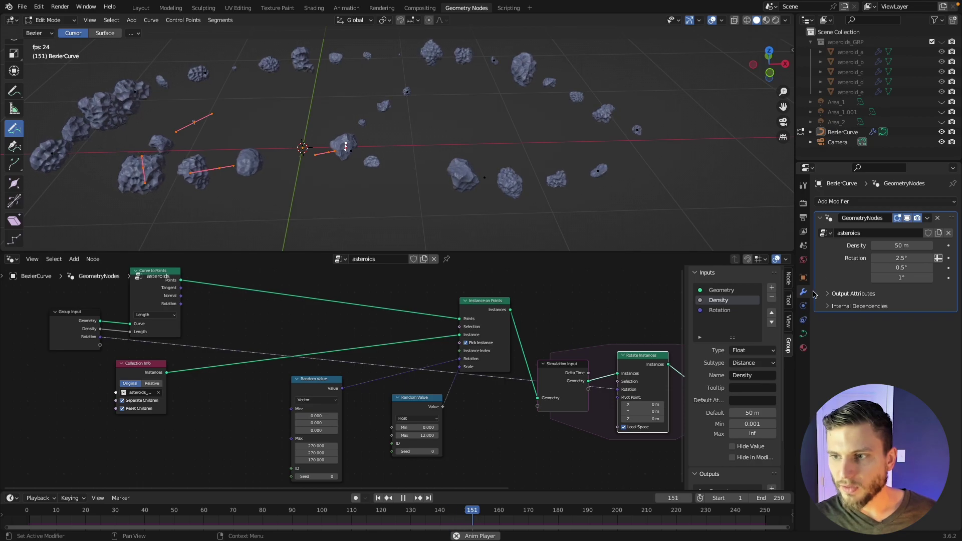
click(722, 311)
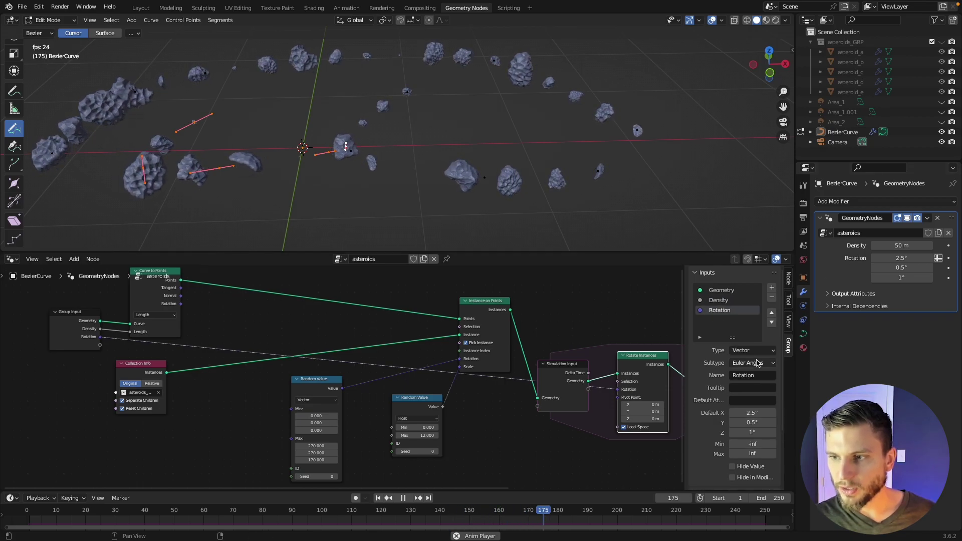
double_click(723, 311)
text(AnimRotat)
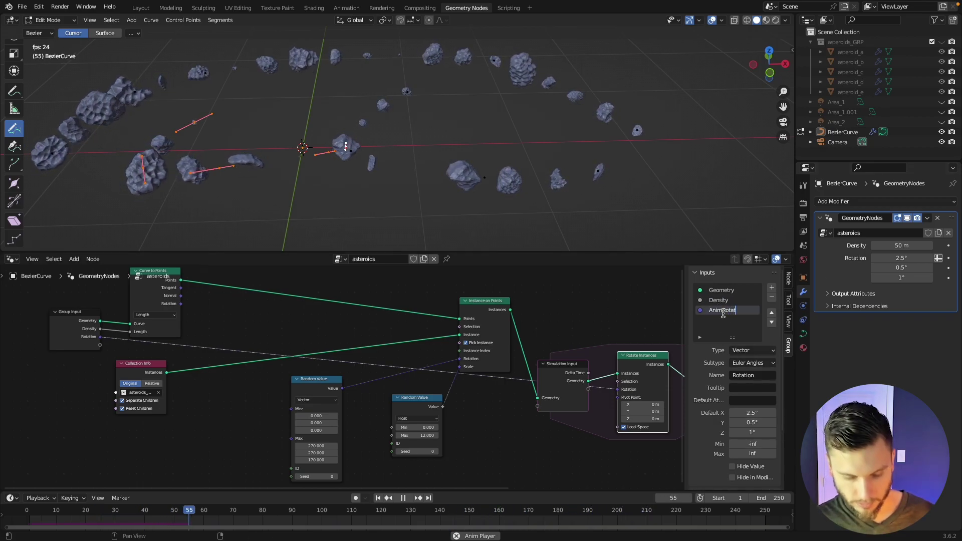
text(ion)
key(Return)
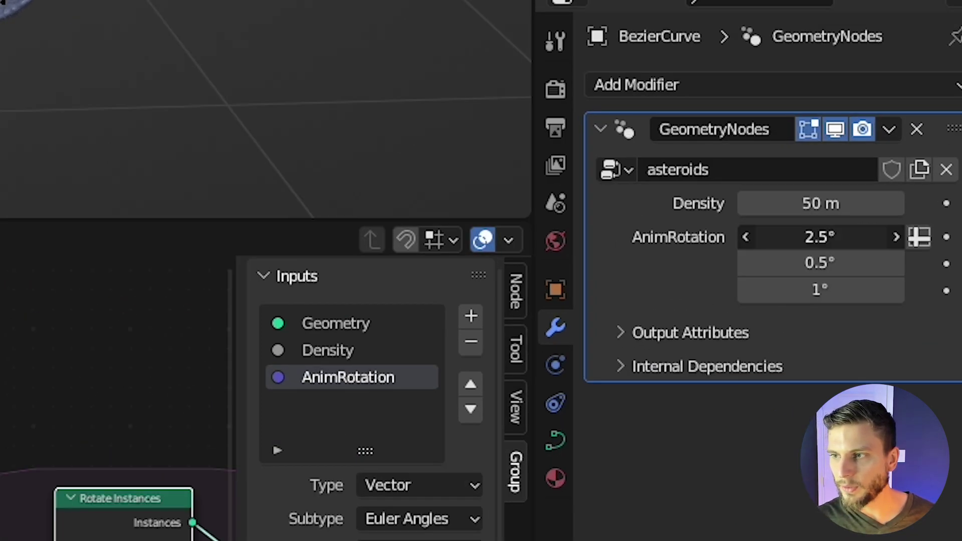
Set the modifier's AnimRotation to 0.5° on X and 0.2° on Y
click(901, 257)
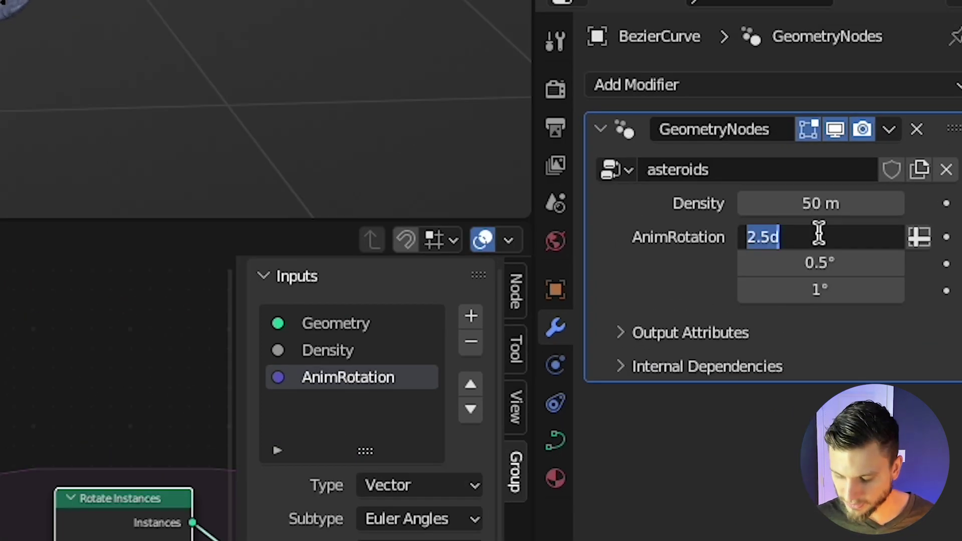
text(.5)
key(Return)
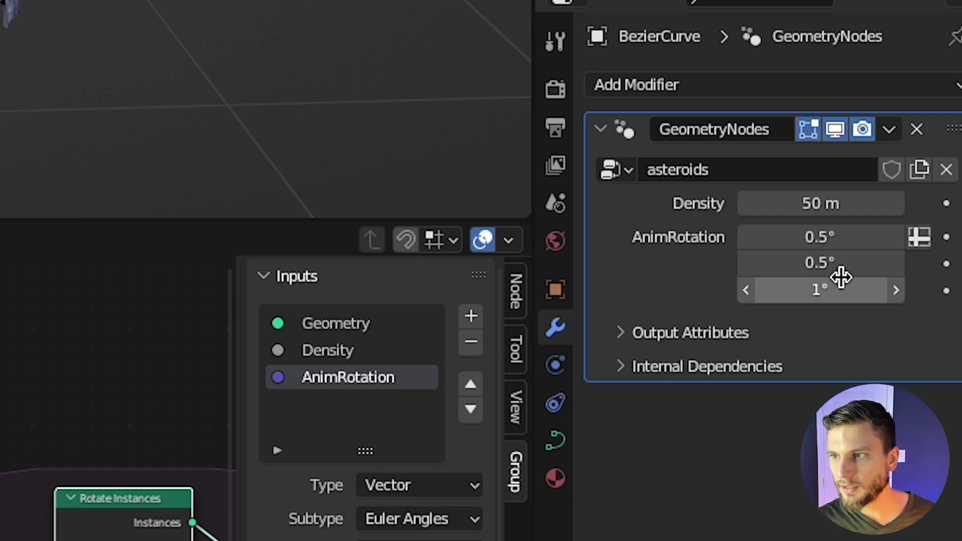
click(834, 259)
key(BackSpace)
text(.2)
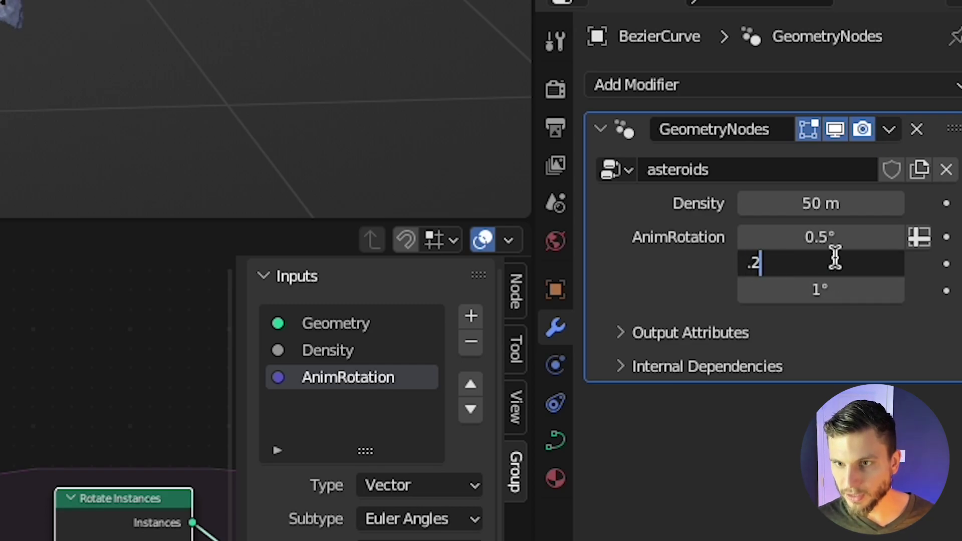
key(Return)
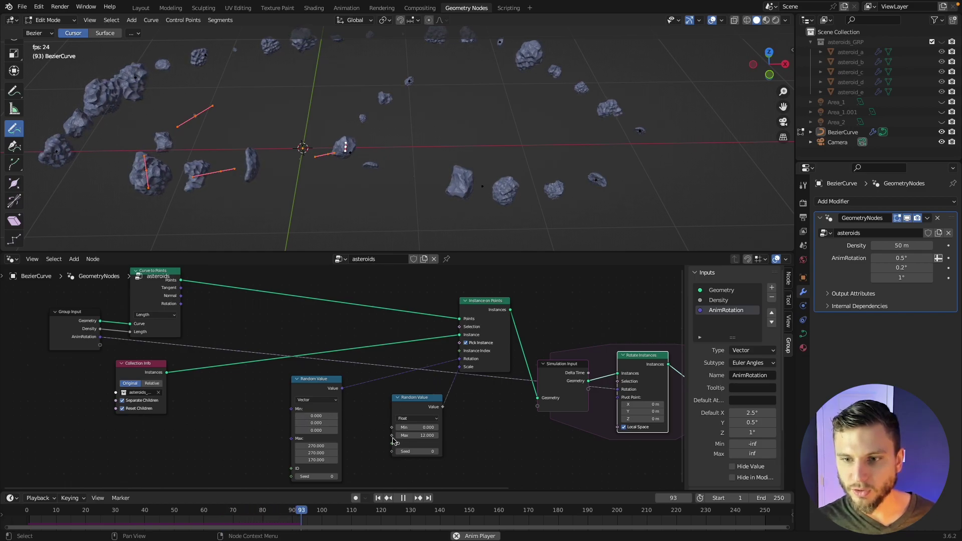
Expose the Max value of the float Random Value node driving scale by linking it to a new Group Input socket
drag(392, 436, 100, 345)
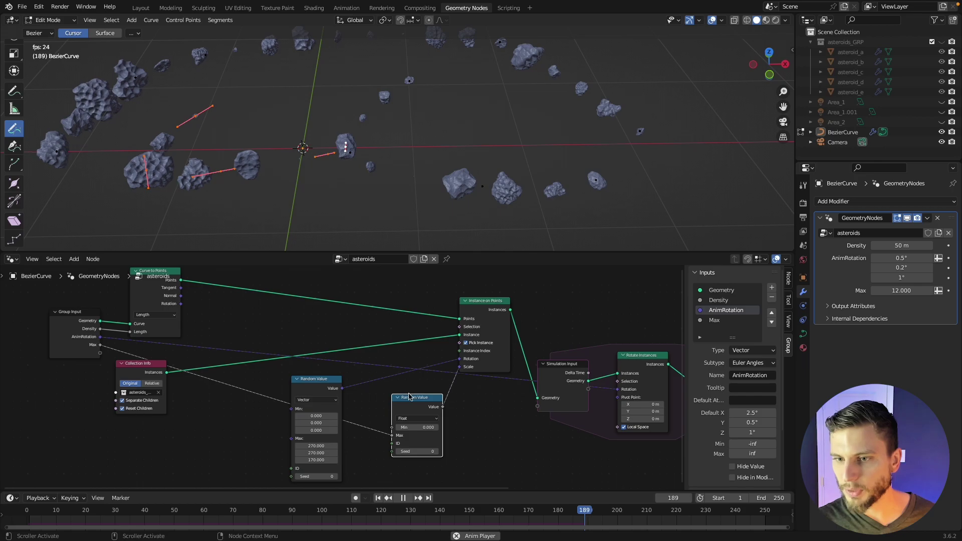
middle_drag(431, 403, 321, 407)
scroll(354, 391, down, 1)
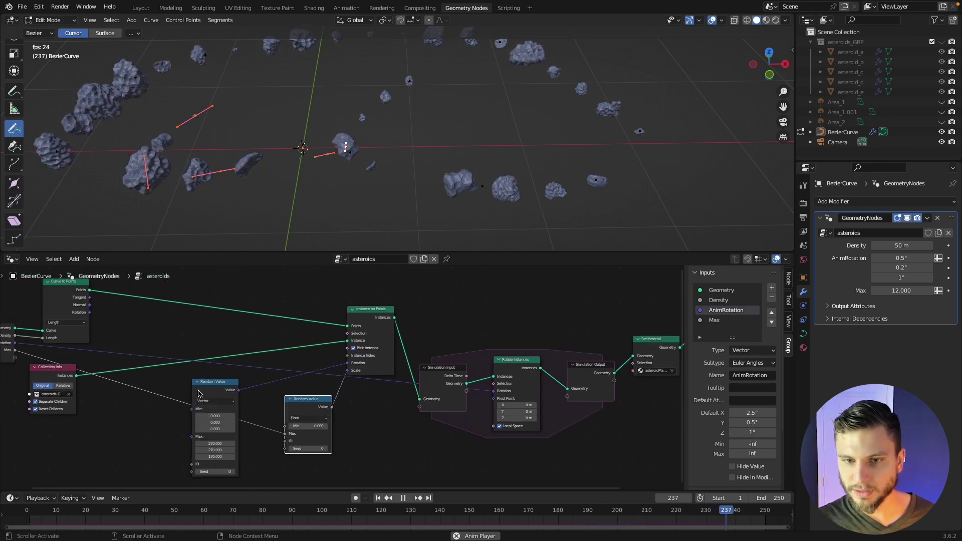
middle_drag(534, 391, 483, 391)
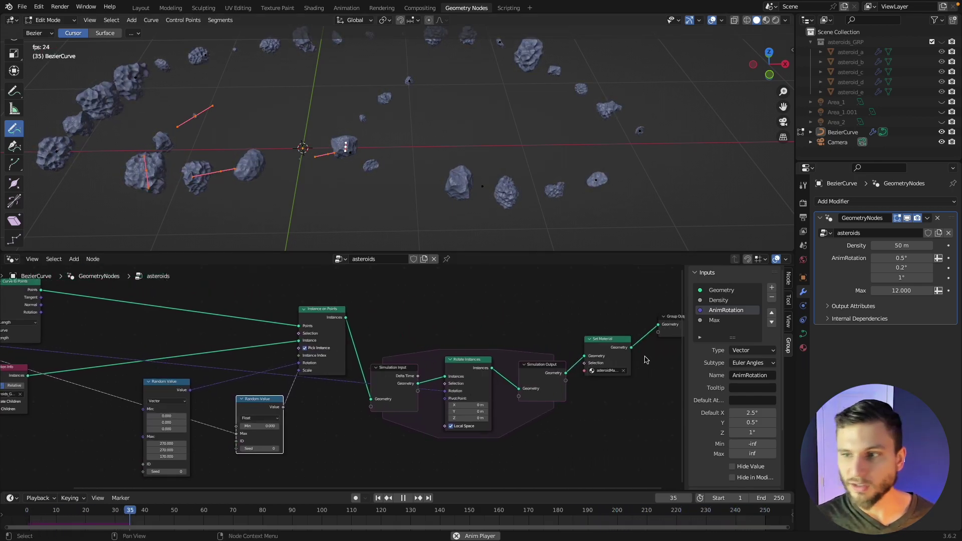
Rename the node group's Max input as Scale
click(716, 321)
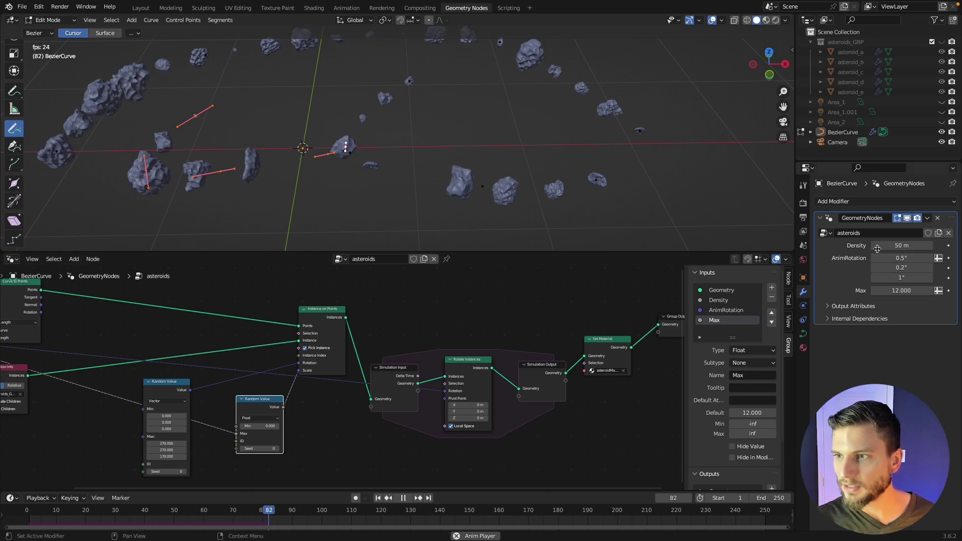
double_click(713, 321)
text(S)
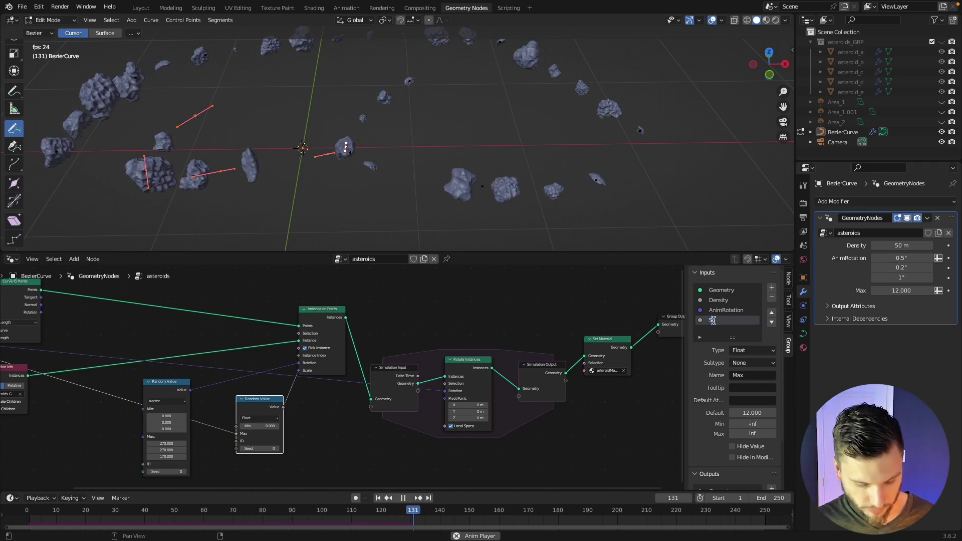
text(cale)
key(Return)
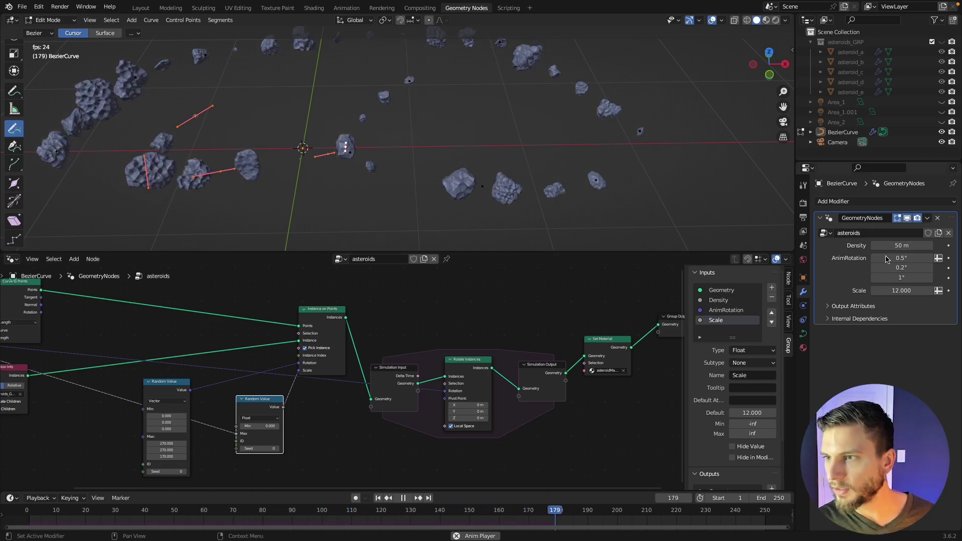
Tidy the node tree by repositioning Collection Info, Group Input and Group Output, and collapse the vector Random Value node beside Instance on Points
scroll(364, 336, down, 3)
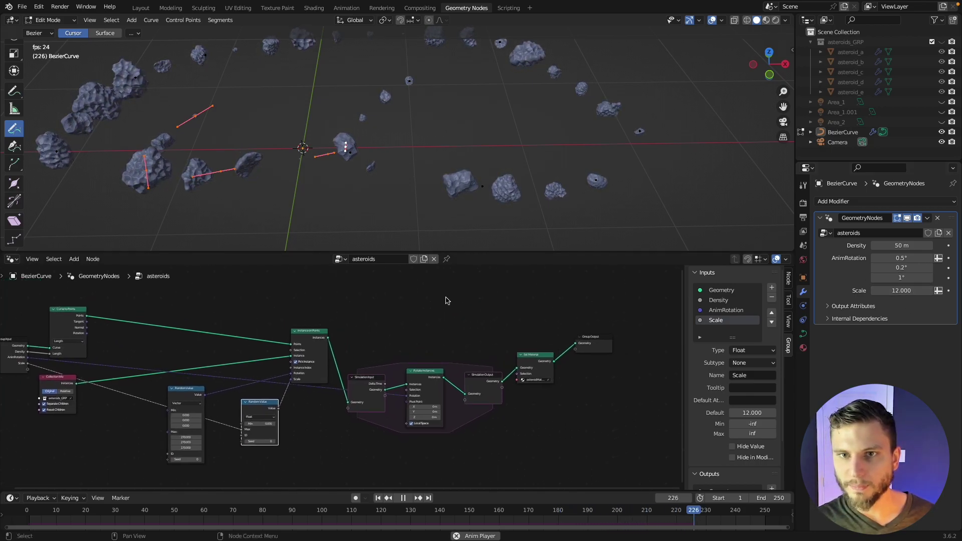
scroll(401, 320, up, 1)
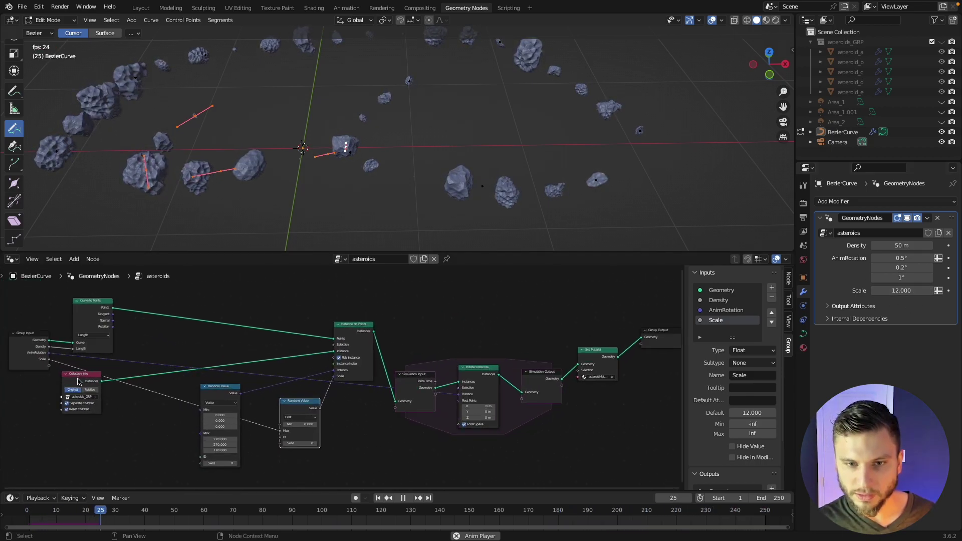
drag(78, 382, 215, 352)
drag(207, 390, 246, 381)
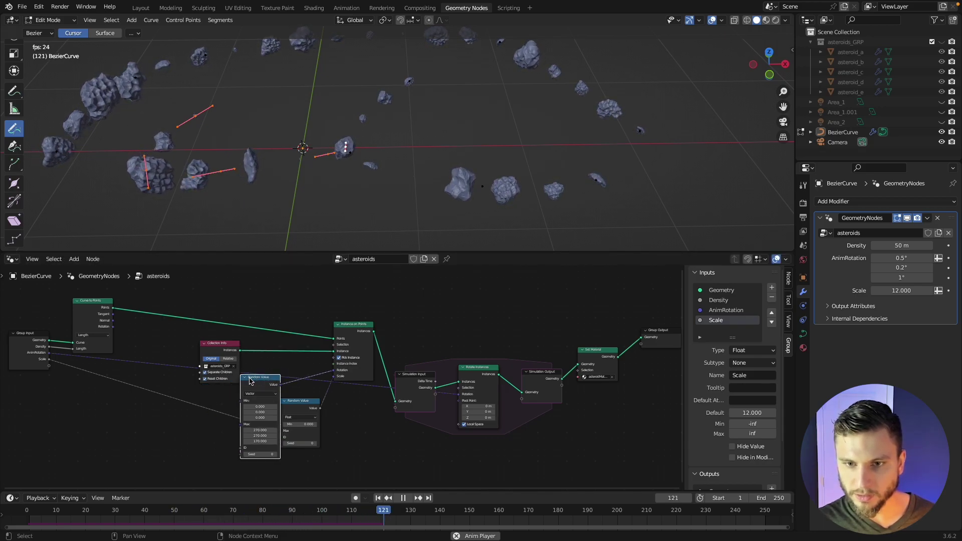
key(h)
drag(254, 379, 295, 370)
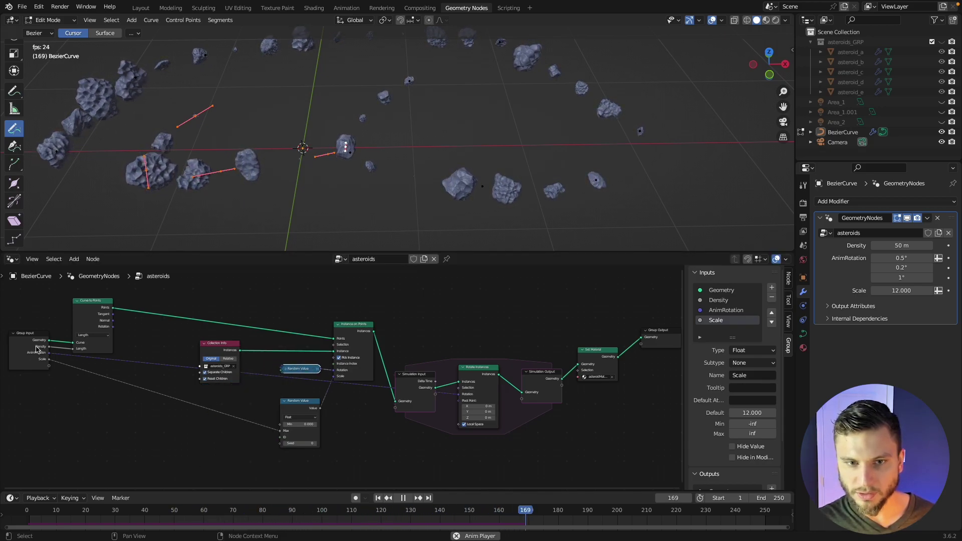
drag(33, 349, 14, 374)
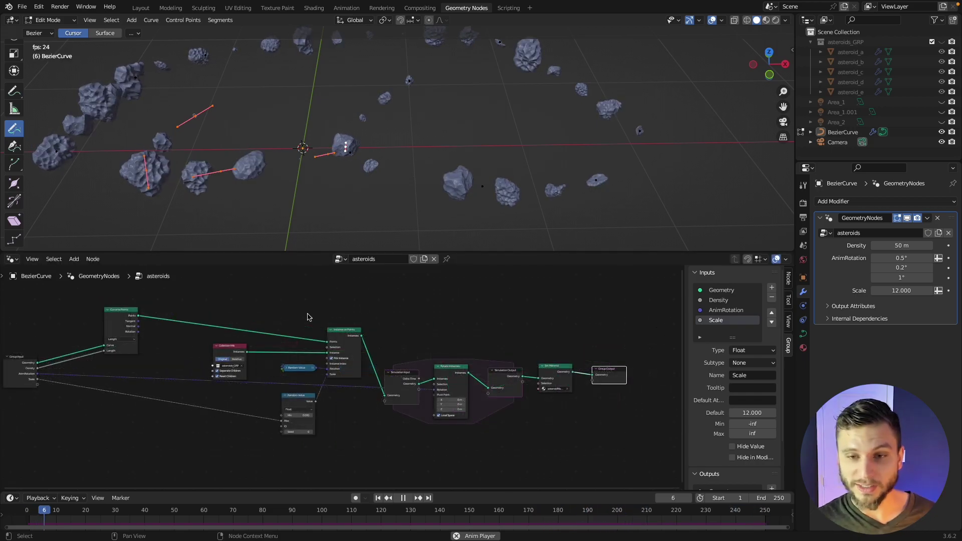
middle_drag(382, 349, 393, 350)
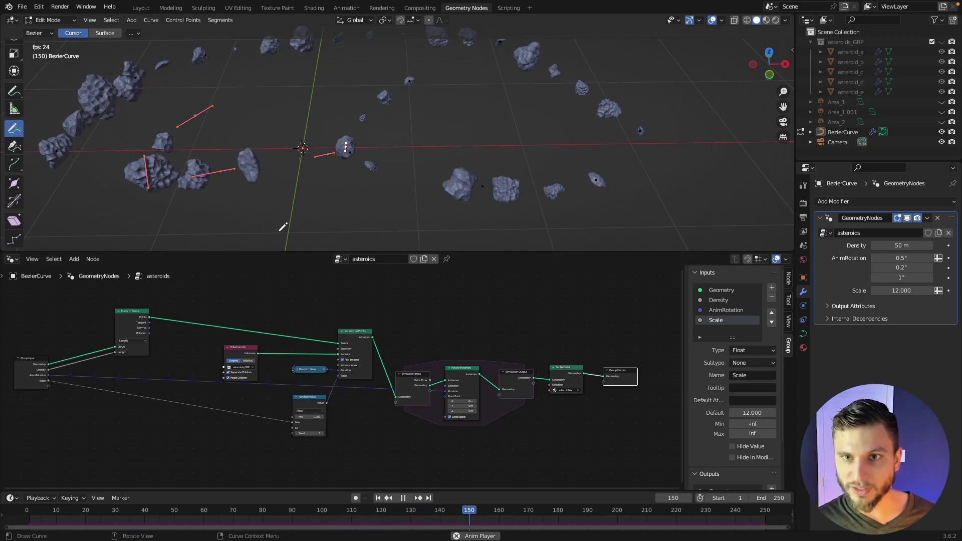
Stop playback, switch to the Layout workspace in top view, and delete all vertices of the Bezier curve
key(space)
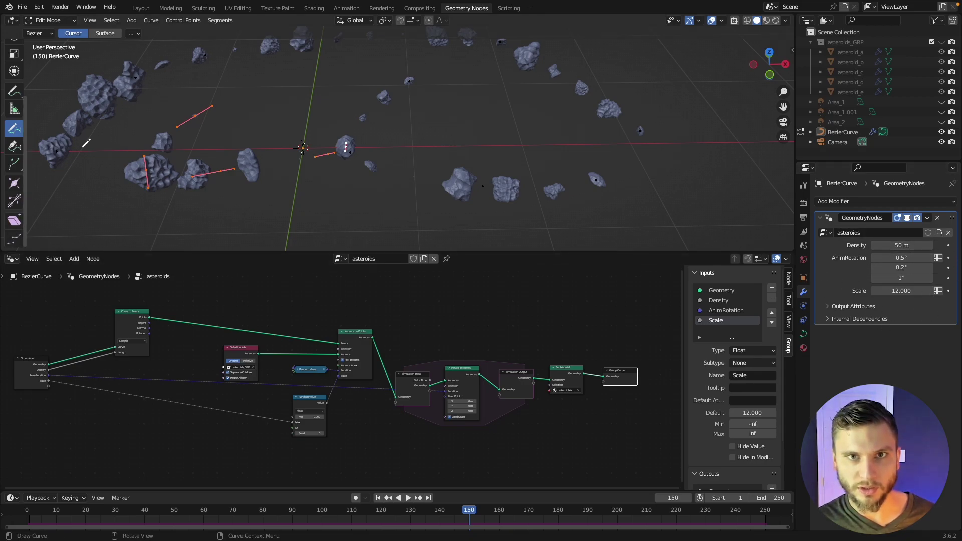
click(140, 8)
scroll(421, 331, up, 5)
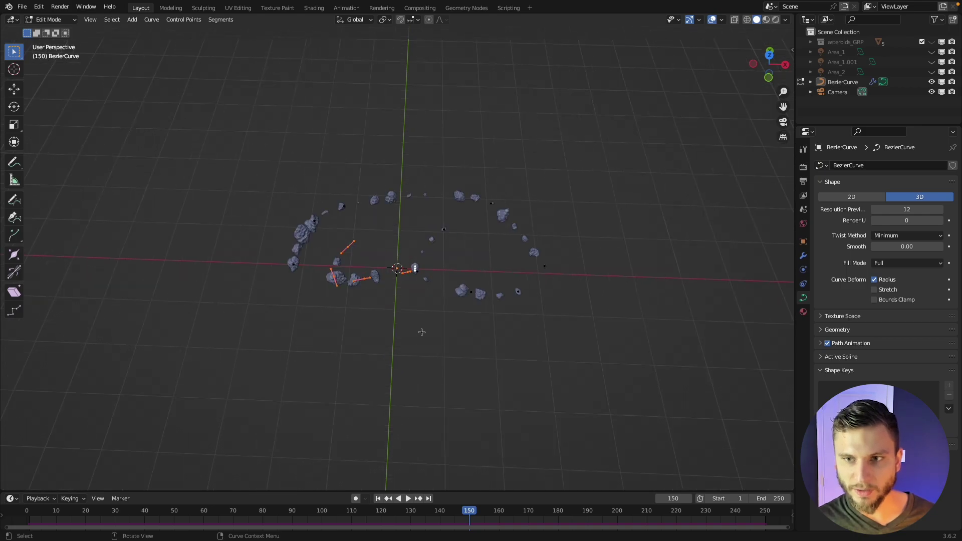
key(KP_7)
scroll(424, 243, up, 4)
key(a)
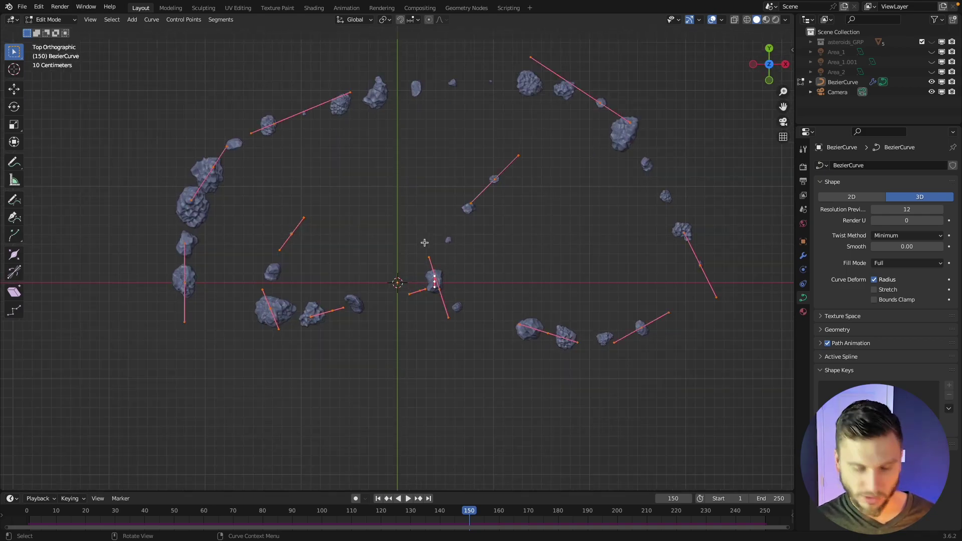
key(x)
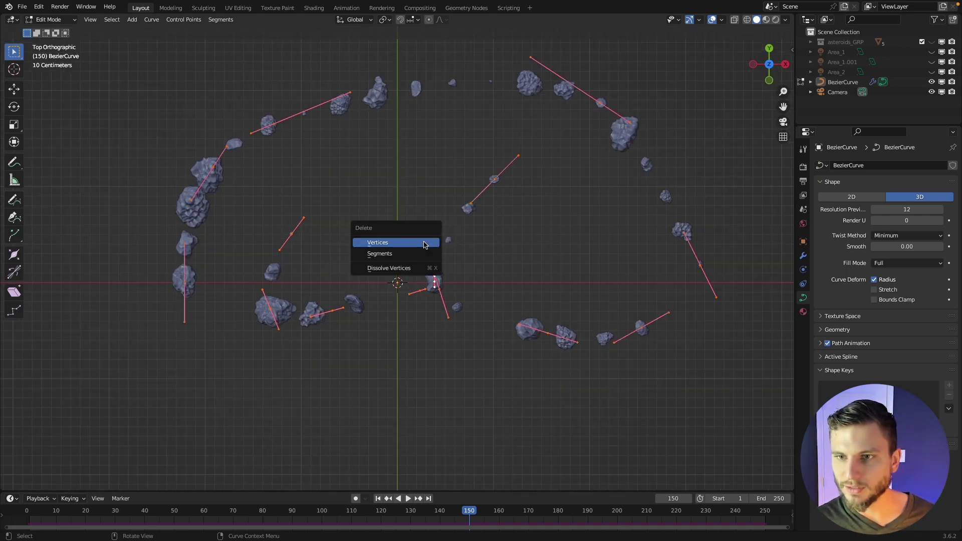
click(425, 244)
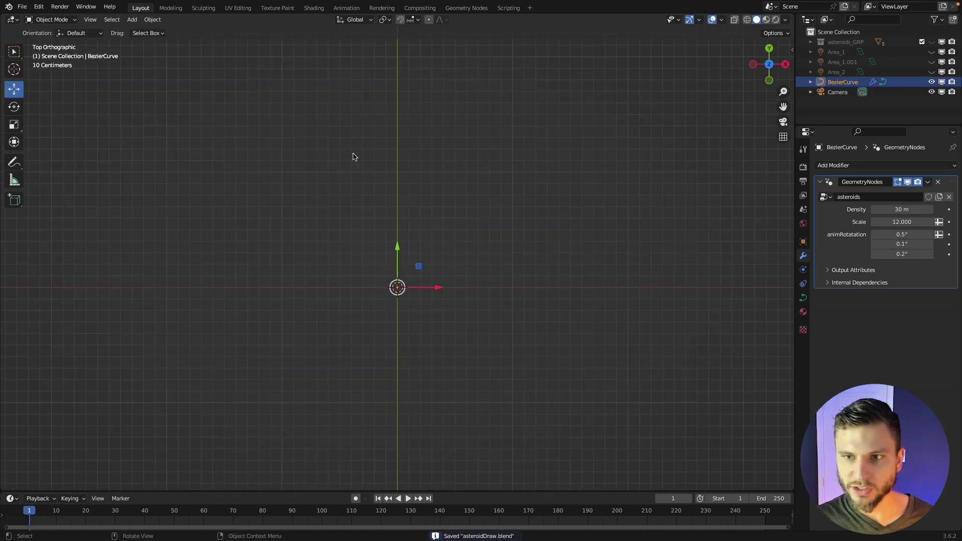
Draw a long arched freehand curve across the top view, then play the asteroid animation from a perspective angle
shift+middle_drag(355, 155, 251, 247)
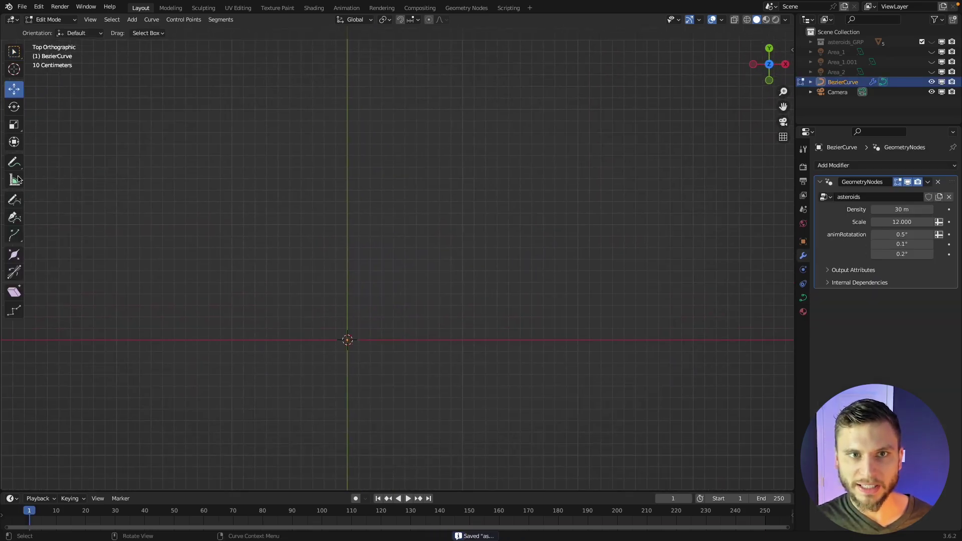
click(14, 199)
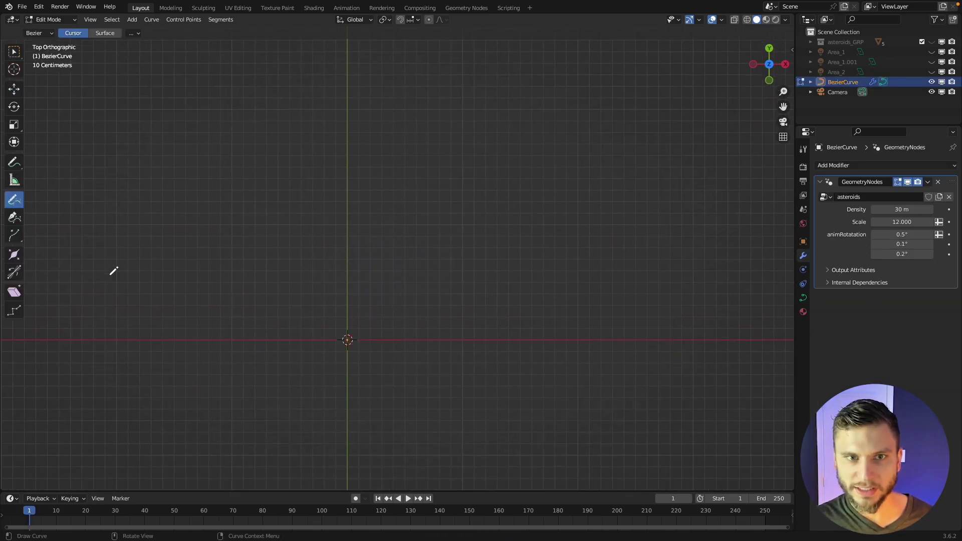
mouse_move(106, 311)
mouse_down()
mouse_move(522, 223)
mouse_move(561, 353)
mouse_up()
mouse_move(558, 376)
middle_down()
mouse_move(446, 271)
mouse_move(412, 314)
mouse_move(453, 258)
middle_up()
key(space)
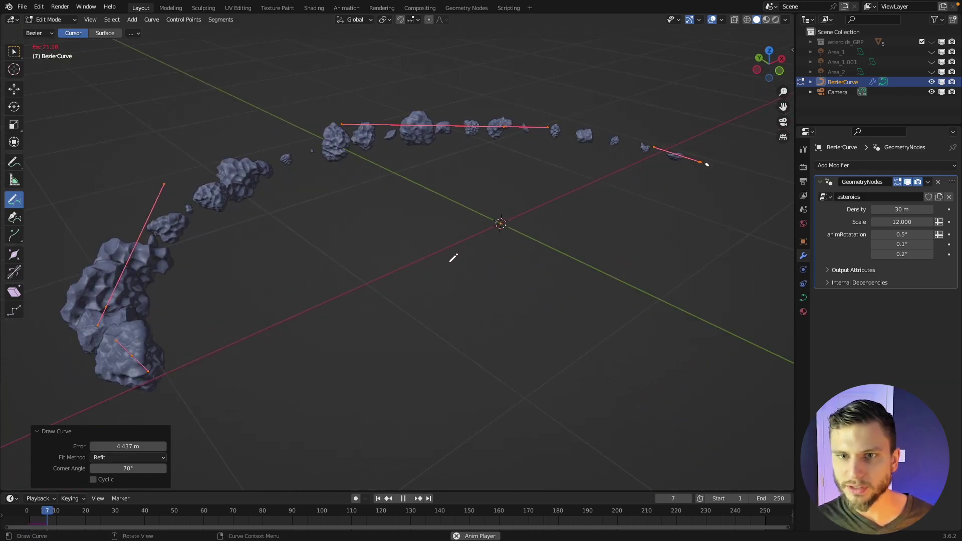
Draw two more freehand curves from different perspective angles and return the timeline to the first frame
drag(329, 262, 325, 112)
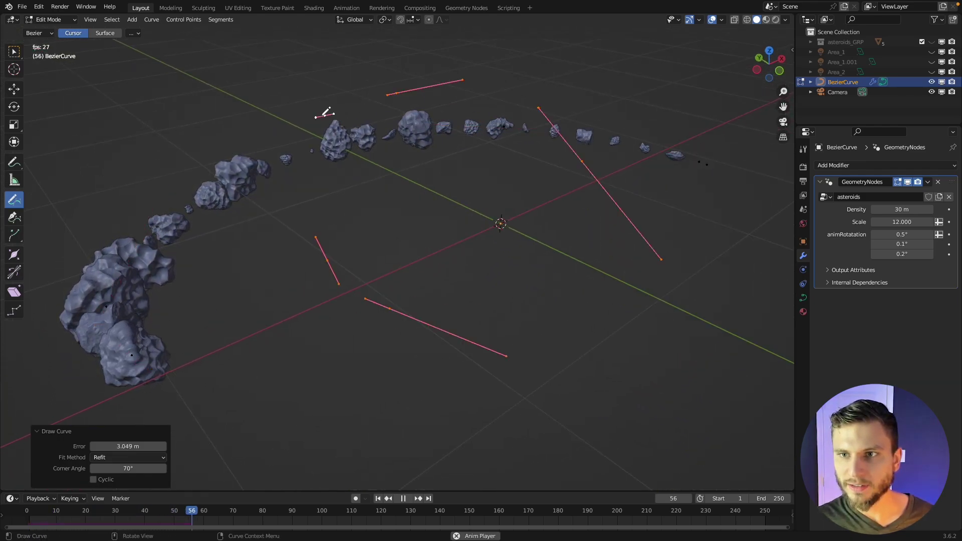
key(space)
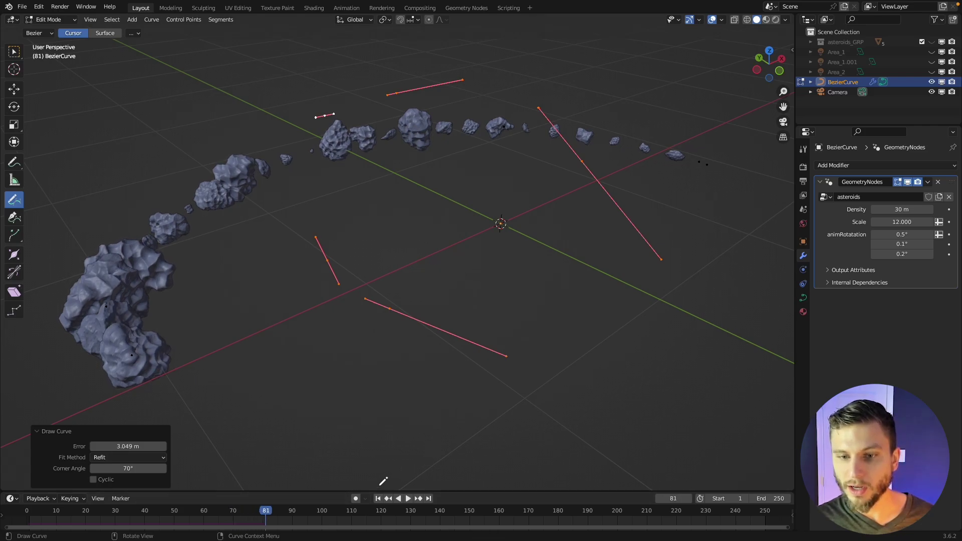
mouse_move(368, 295)
middle_down()
mouse_move(333, 329)
mouse_move(389, 328)
mouse_move(489, 134)
mouse_move(95, 167)
middle_up()
mouse_move(95, 166)
mouse_down()
mouse_move(382, 69)
mouse_move(456, 83)
mouse_up()
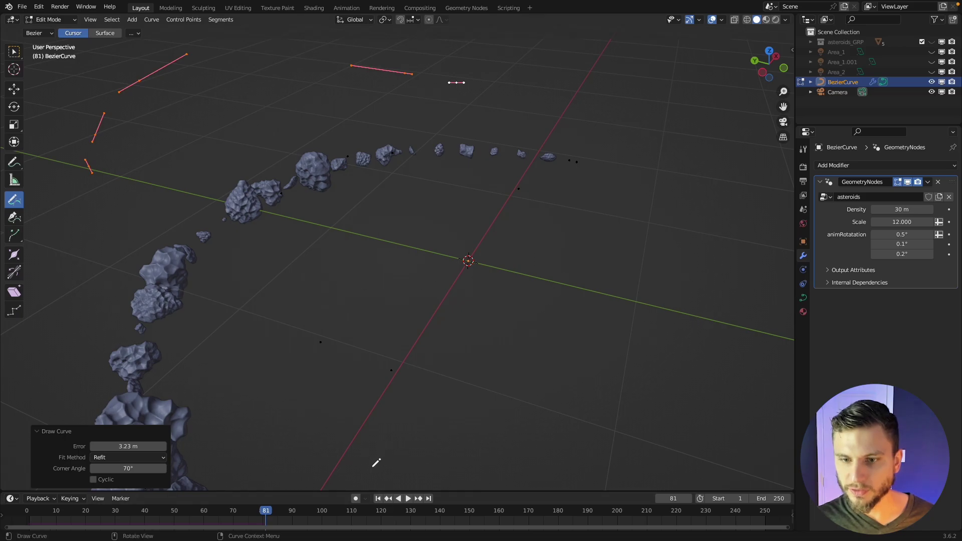
click(384, 499)
mouse_move(393, 370)
middle_down()
mouse_move(404, 326)
mouse_move(365, 290)
mouse_move(386, 281)
mouse_move(320, 273)
mouse_move(196, 209)
middle_up()
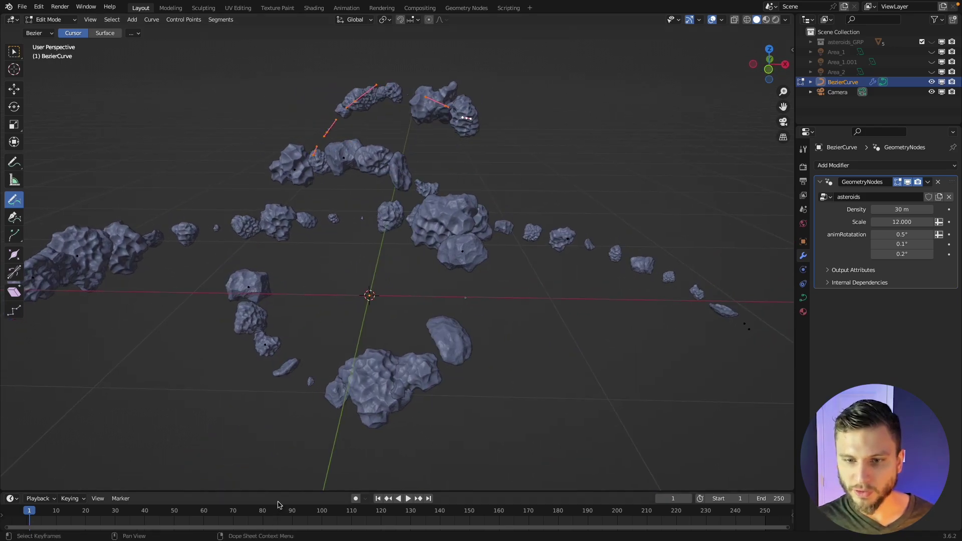
Draw another freehand curve above the existing asteroids at the back, and return to frame 1
click(407, 498)
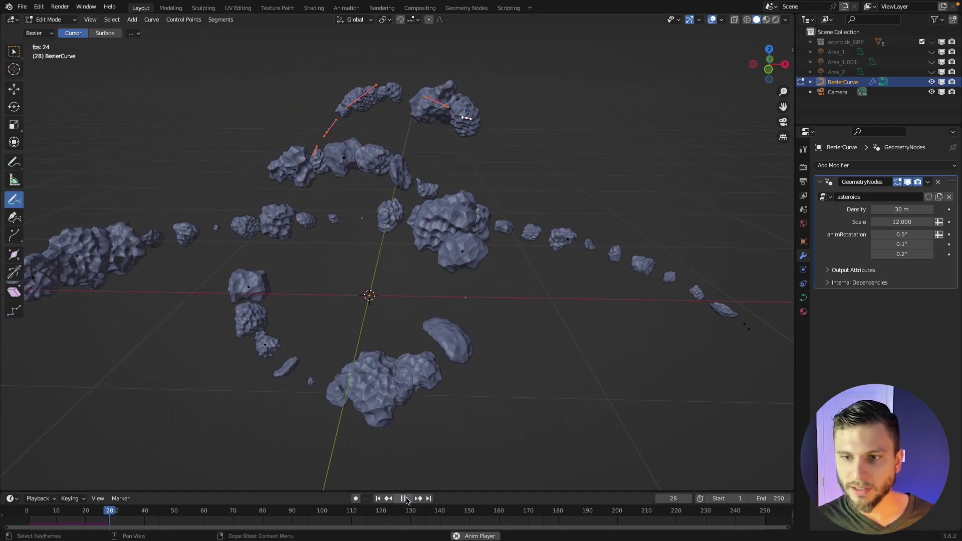
drag(146, 133, 365, 132)
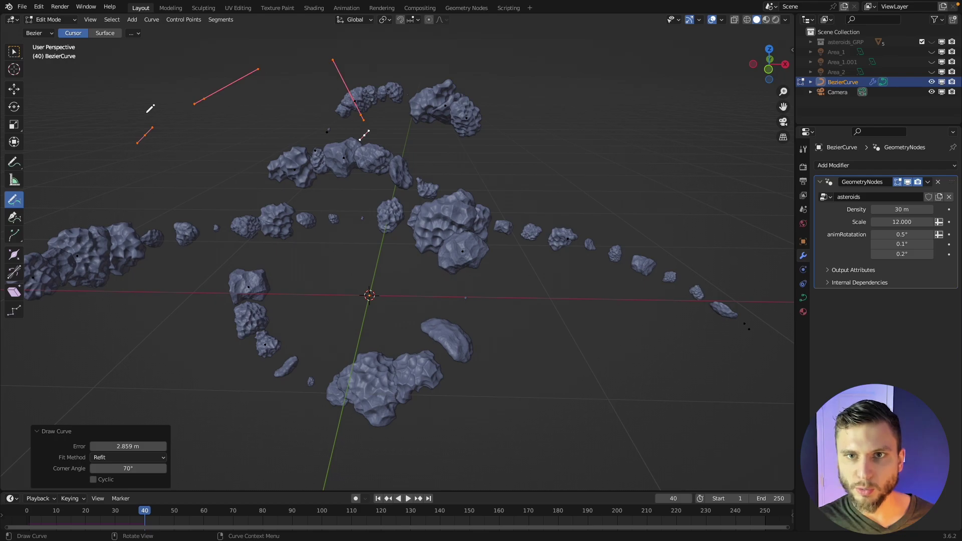
middle_drag(150, 108, 303, 267)
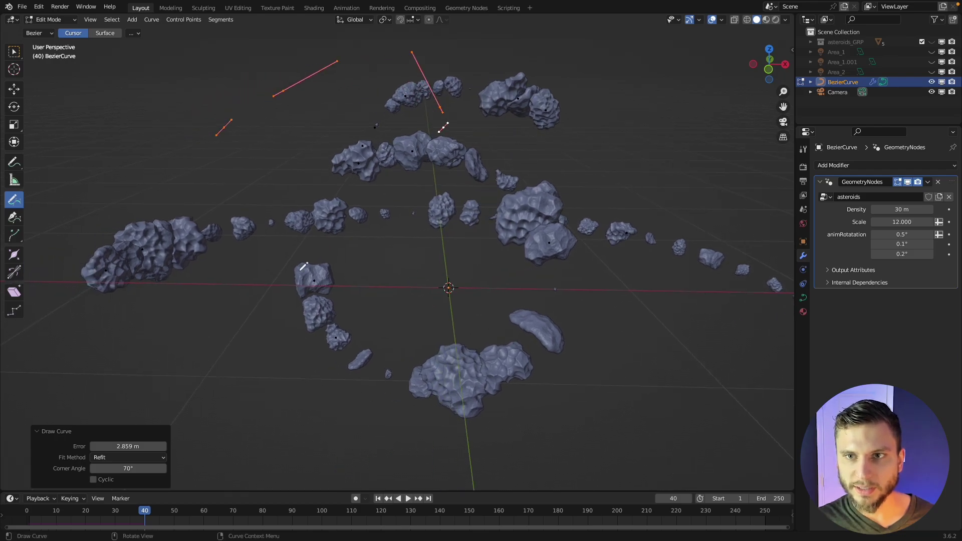
click(379, 498)
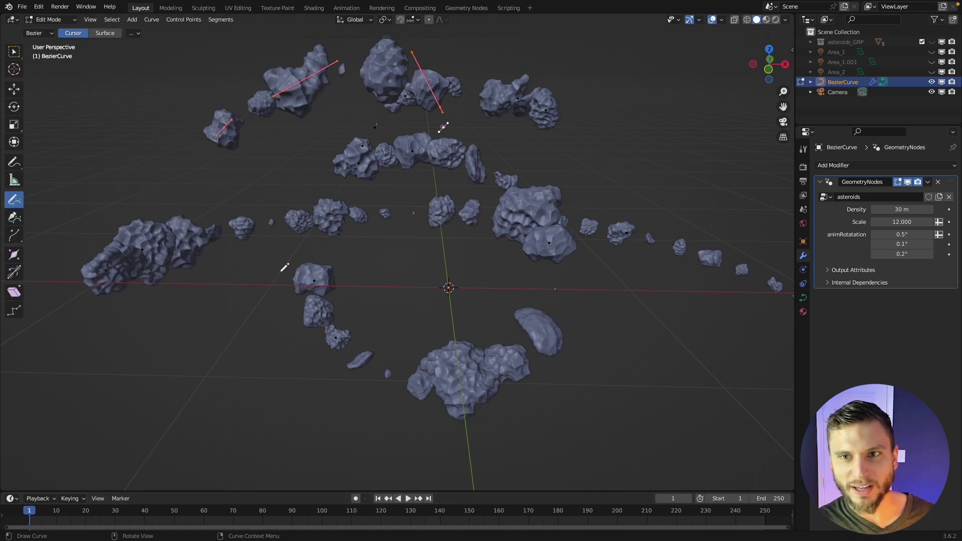
Move a control point of the upper asteroid curve outward by about 0.23 m in X and 0.09 m in Y, and return to frame 1
middle_drag(284, 267, 337, 272)
middle_drag(384, 285, 476, 262)
key(space)
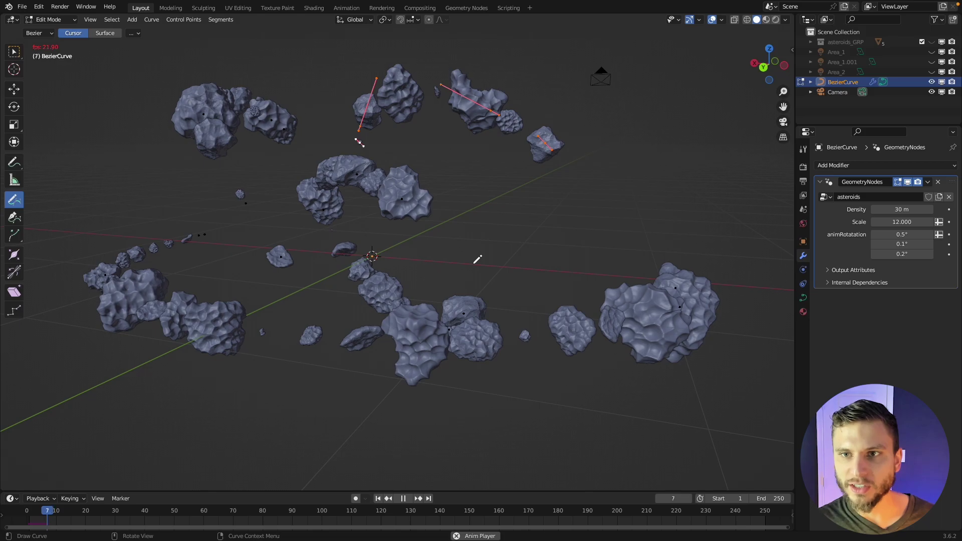
click(14, 89)
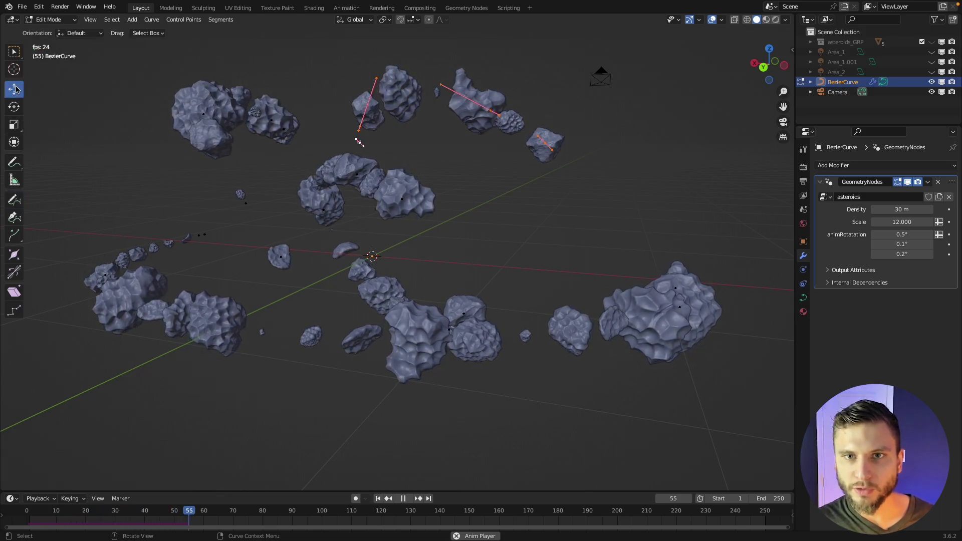
click(191, 112)
drag(191, 112, 110, 123)
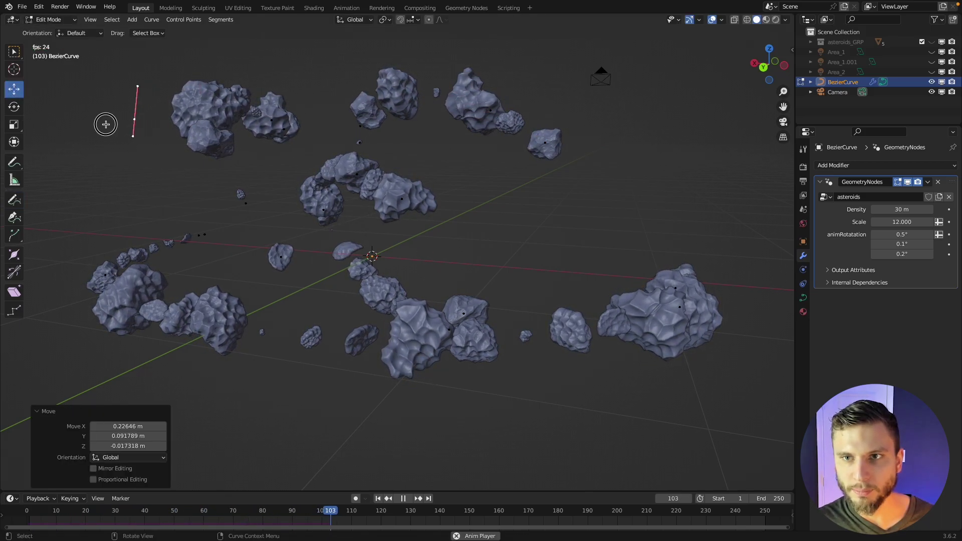
key(space)
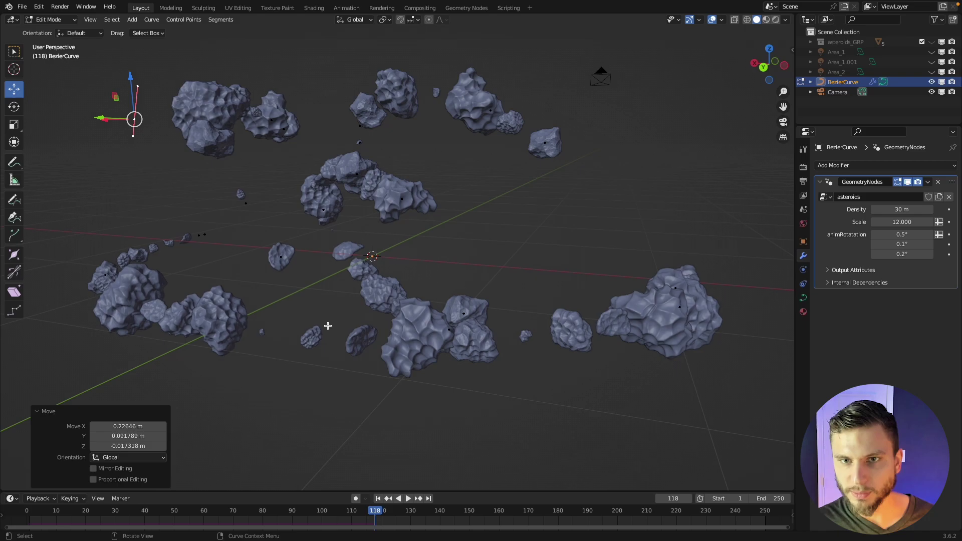
click(377, 499)
Reposition the selected point again, and raise the middle cluster's control point by about 0.82 m in Z and 0.30 m in X
key(g)
click(184, 195)
click(358, 173)
key(g)
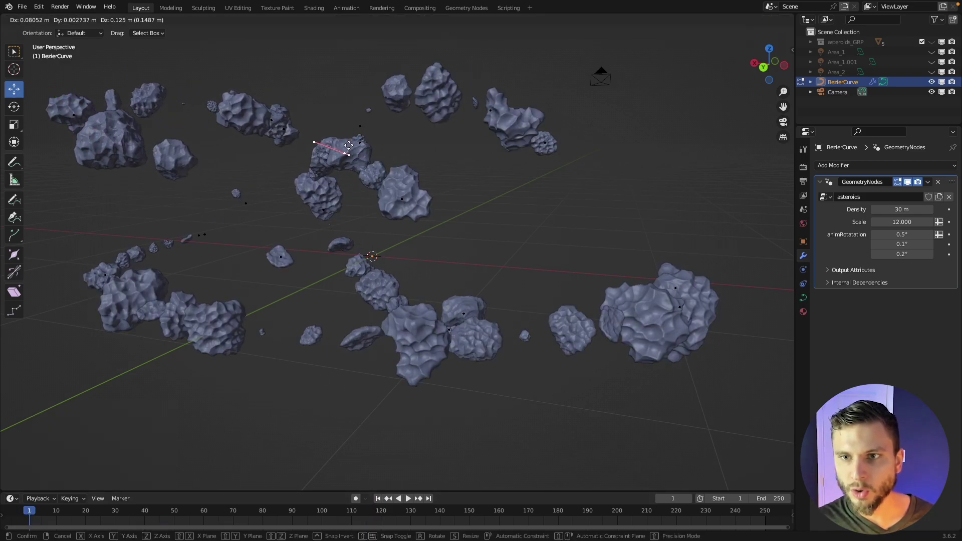
drag(348, 145, 320, 27)
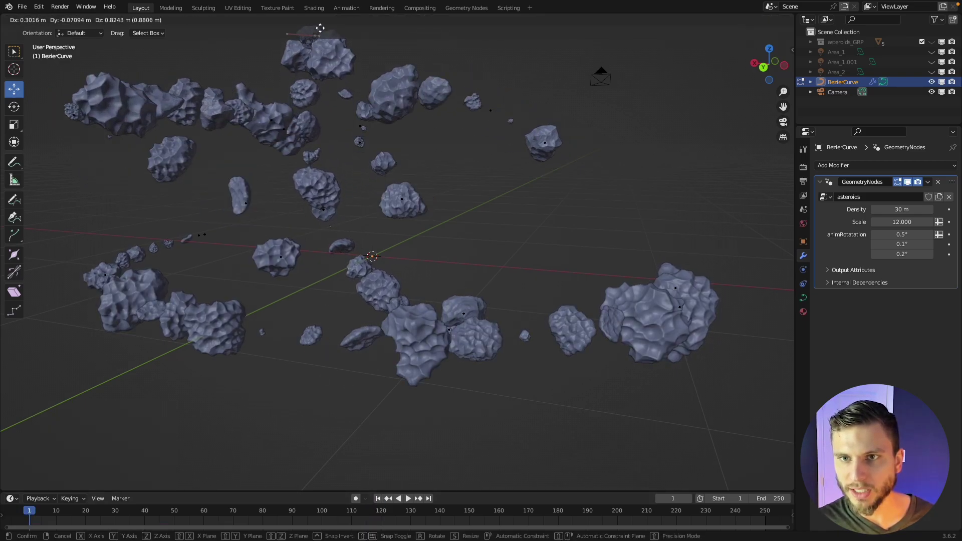
click(321, 28)
Move the control point at the end of the lower asteroid curve by about 0.06 m X, 0.05 m Y and -0.13 m Z
click(109, 277)
key(g)
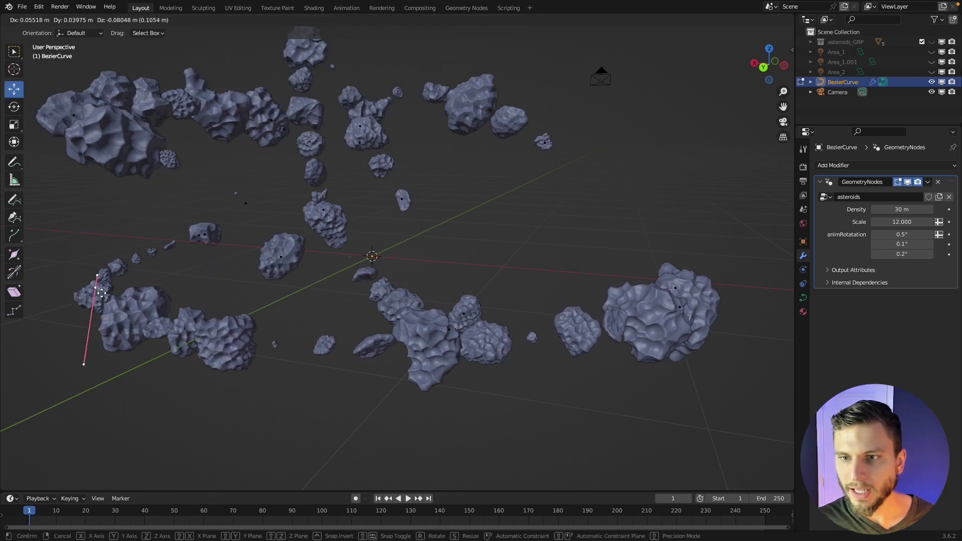
drag(102, 293, 100, 300)
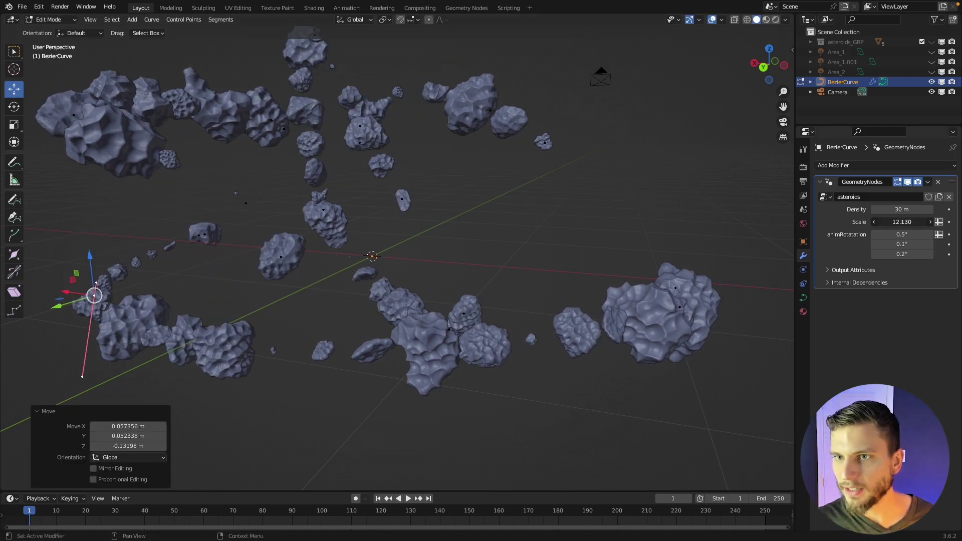
Set the modifier's Density to 27.3 m, Scale to 8.45 and animRotation X to 5.91°, and play the animation
mouse_move(902, 222)
mouse_down()
mouse_move(936, 222)
mouse_move(889, 222)
mouse_move(899, 222)
mouse_up()
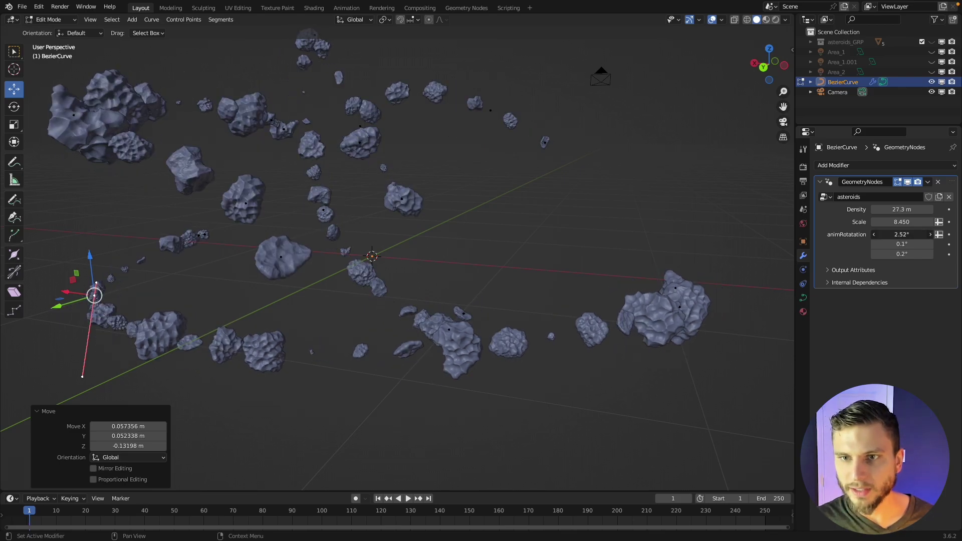
drag(902, 234, 907, 234)
key(space)
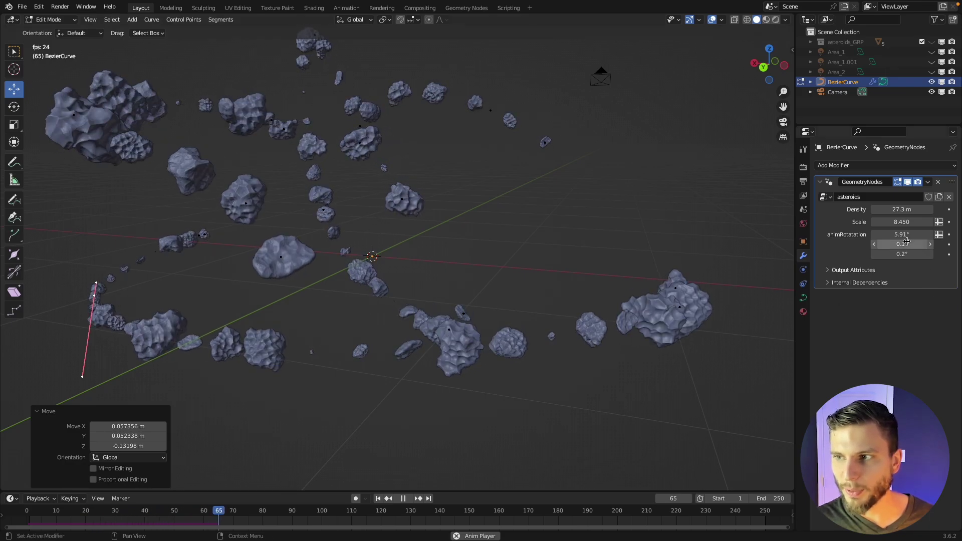
Increase the modifier's animRotation Y value, preview the asteroid animation, and return to frame 1
drag(903, 244, 914, 244)
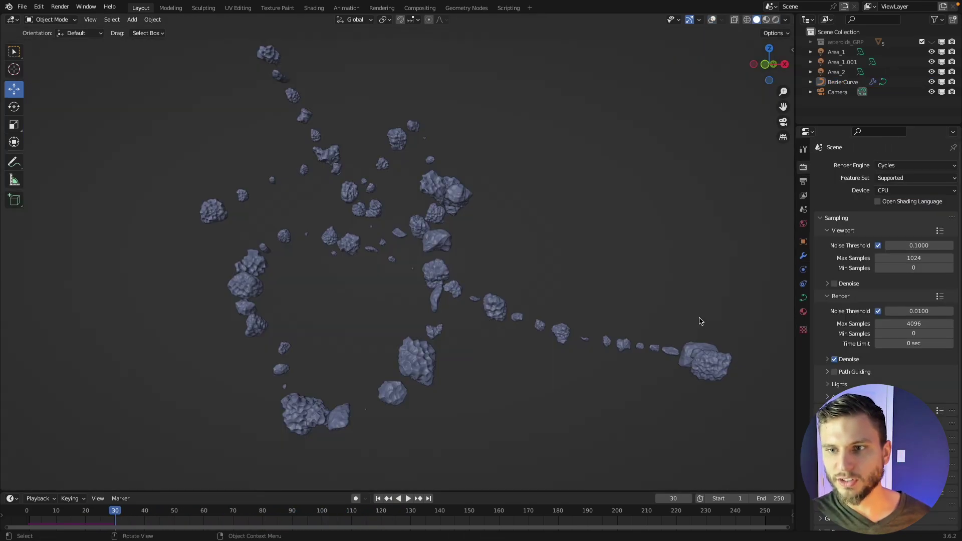
key(space)
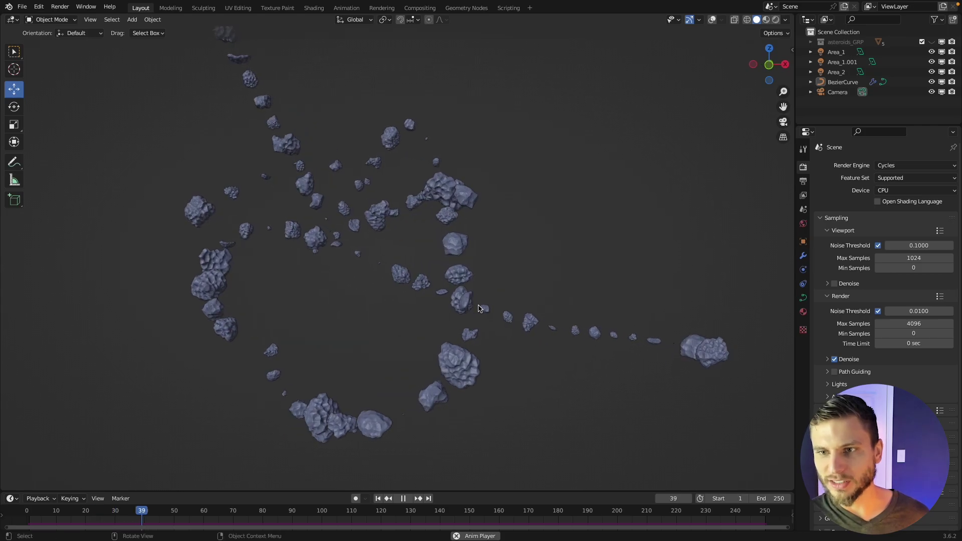
key(space)
key(shift+Left)
In Edit Mode, draw a new freehand curve from the middle of the asteroid field out past its left side
key(Tab)
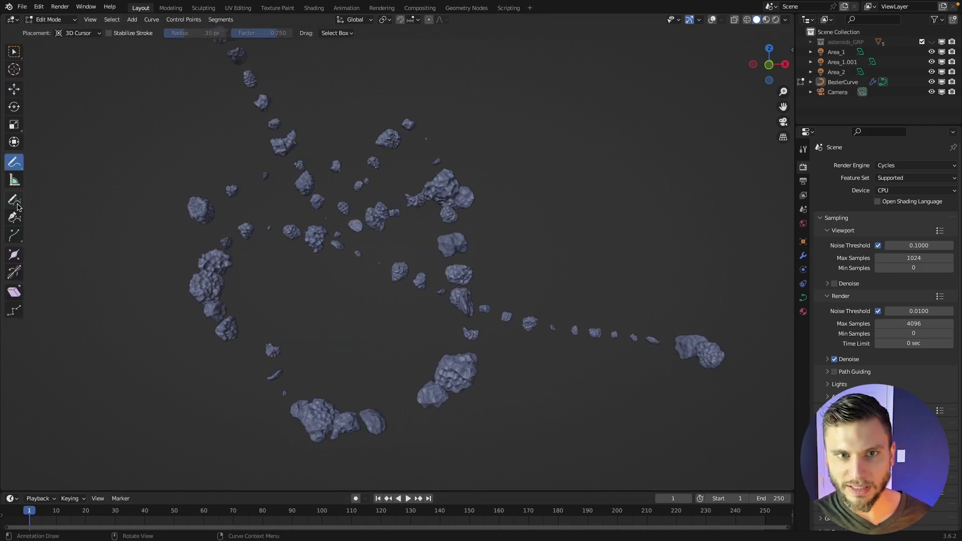
click(18, 207)
mouse_move(395, 248)
mouse_down()
mouse_move(379, 235)
mouse_move(45, 192)
mouse_up()
Draw three more freehand curves from other angles: right of the asteroids, diagonally across them, and along their lower-left side
key(Tab)
mouse_move(307, 248)
middle_down()
mouse_move(338, 257)
mouse_move(316, 299)
mouse_move(336, 311)
middle_up()
key(Tab)
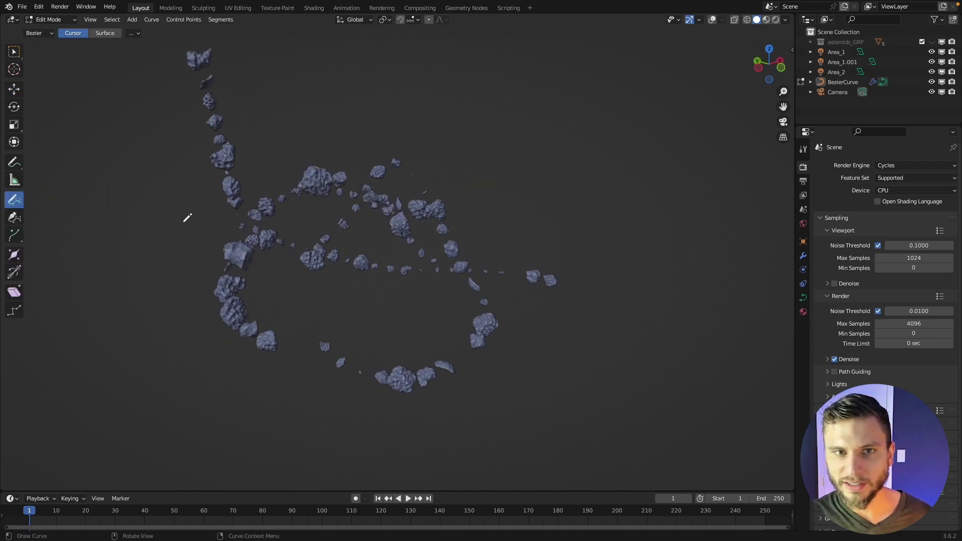
drag(539, 236, 629, 355)
mouse_move(650, 183)
mouse_down()
mouse_move(293, 346)
mouse_move(282, 369)
mouse_up()
middle_drag(519, 253, 473, 248)
drag(196, 414, 168, 301)
Play the animation through to frame 44 and switch the viewport to Rendered shading
middle_drag(503, 382, 339, 356)
key(space)
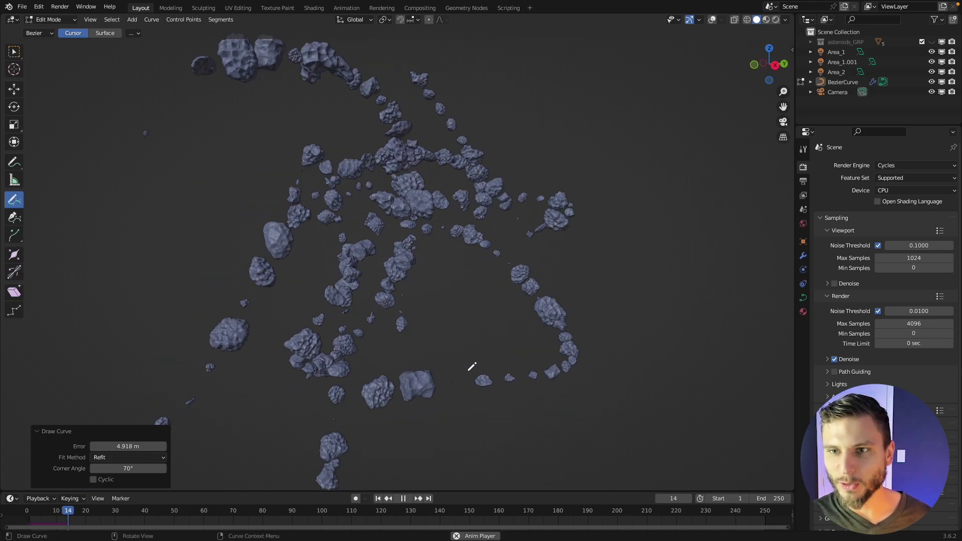
key(space)
key(z)
click(513, 242)
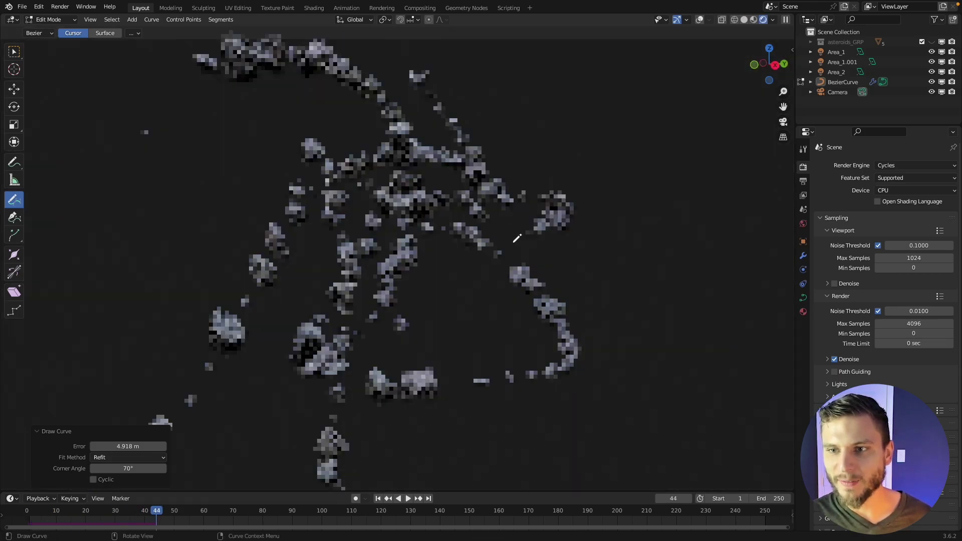